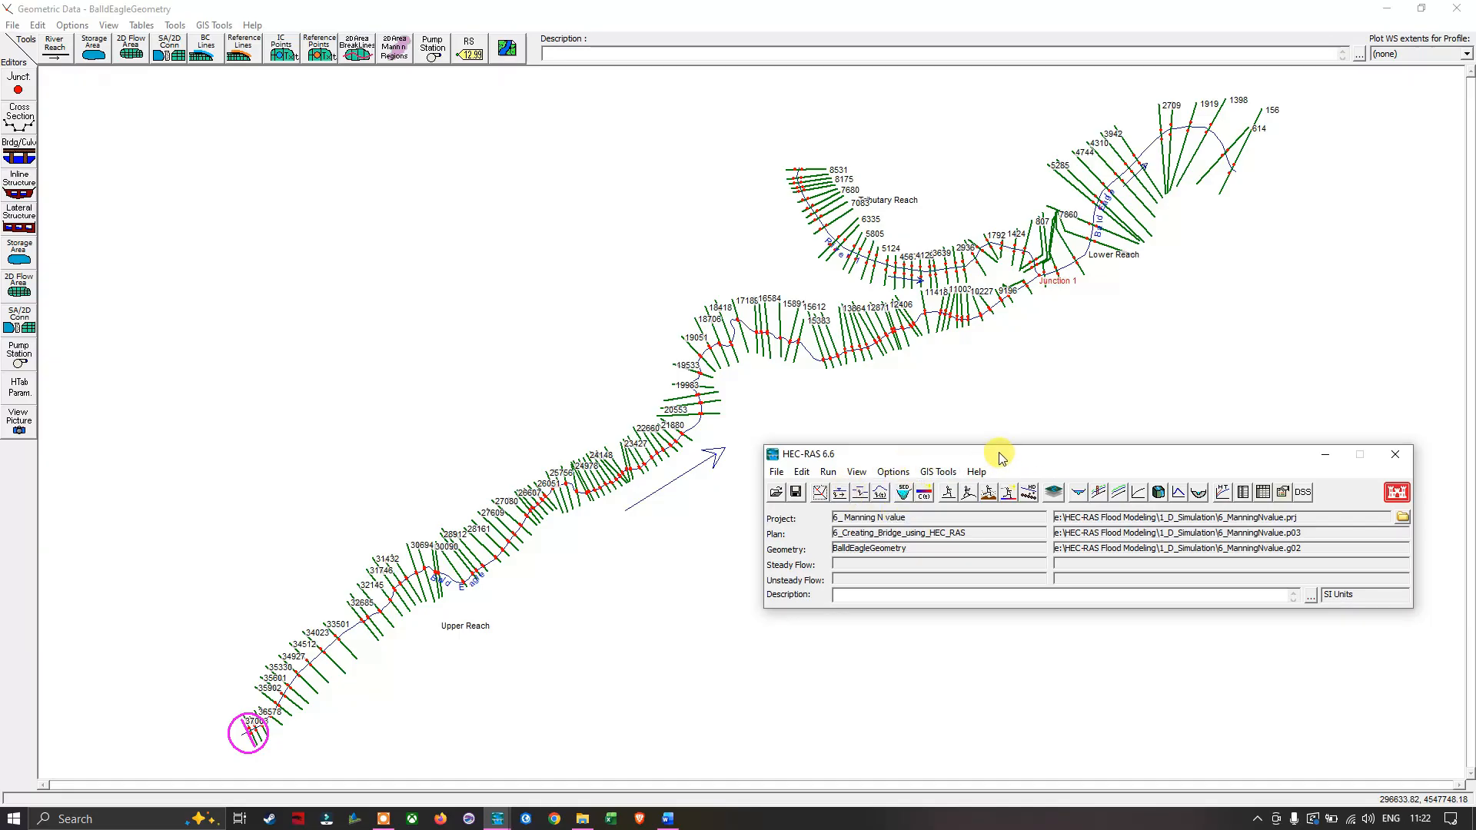
- Open the geometry's cross section editor and browse neighbouring river stations in Bald Eagle's Upper Reach
left_click(821, 494)
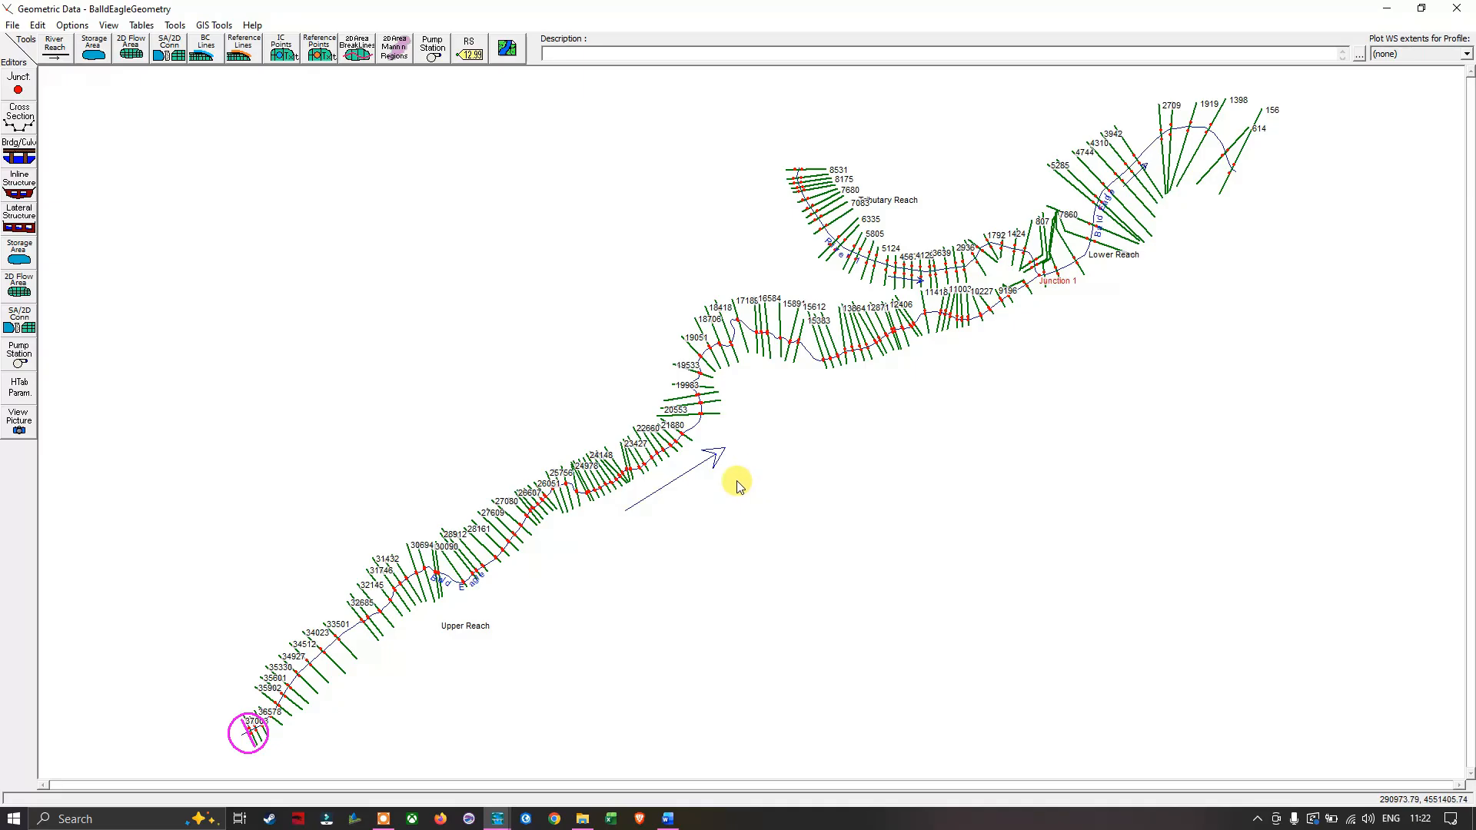
left_click(21, 119)
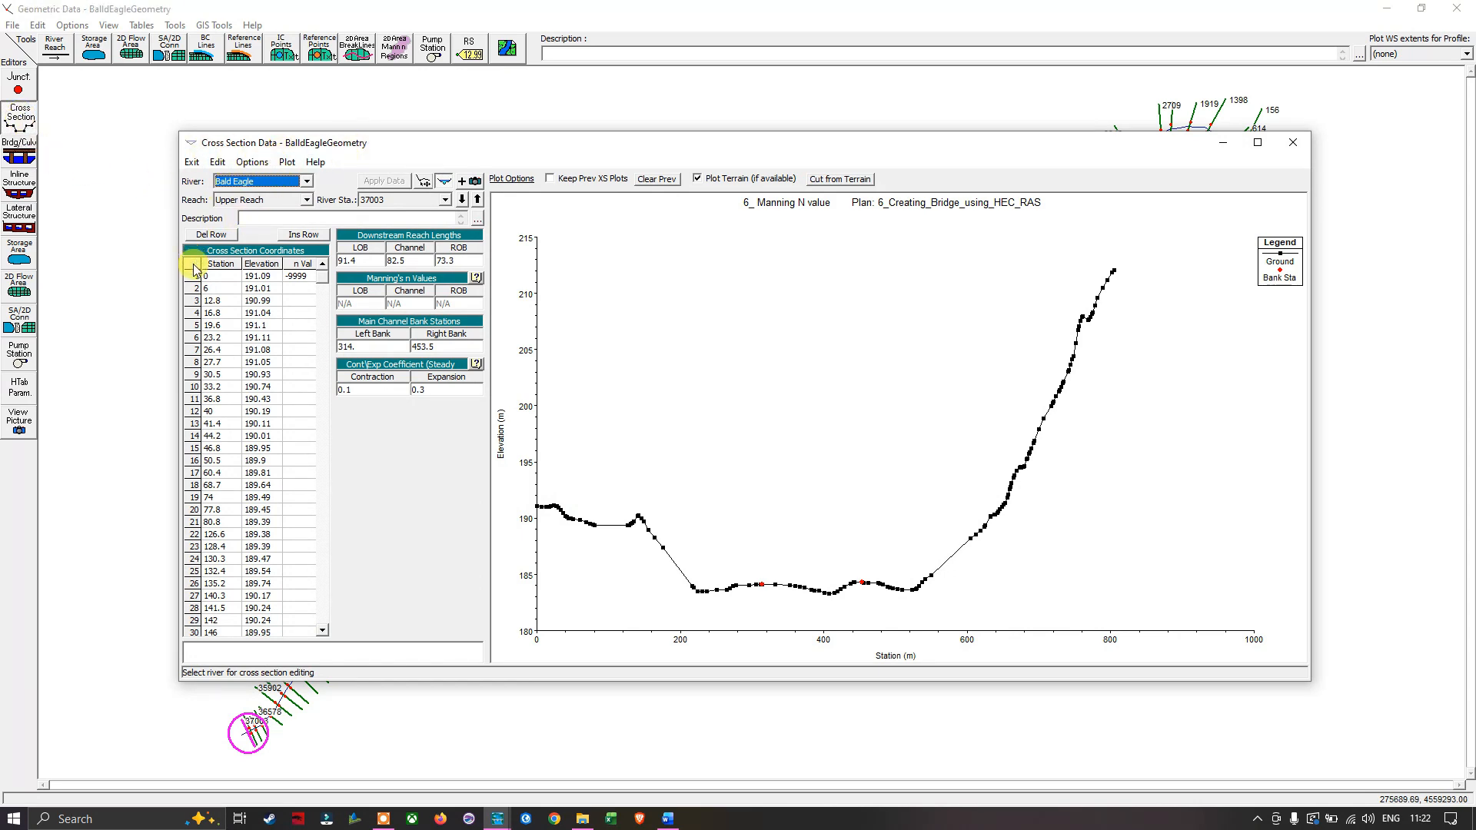
left_click(478, 199)
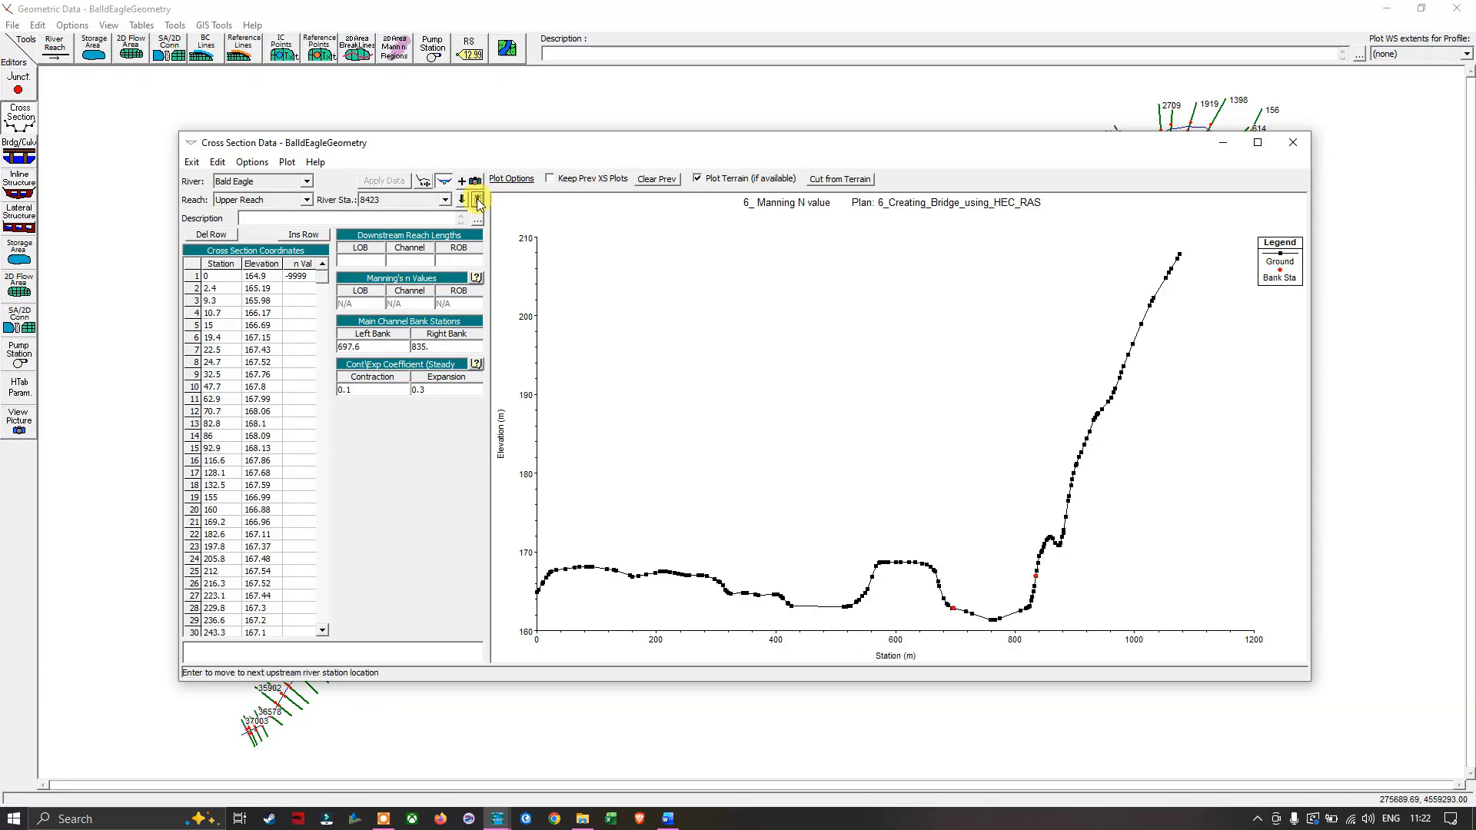
left_click(477, 200)
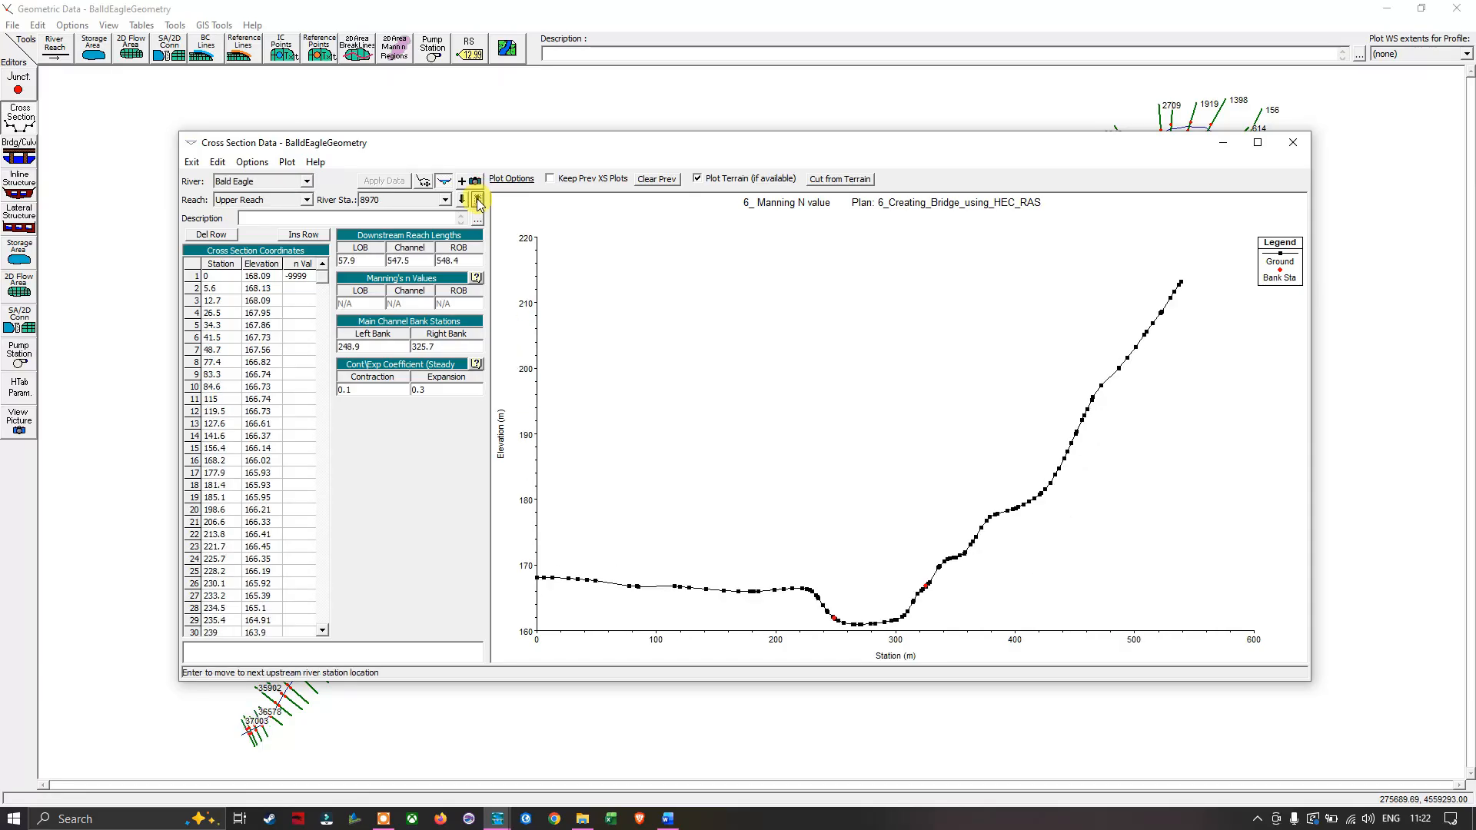
left_click(462, 200)
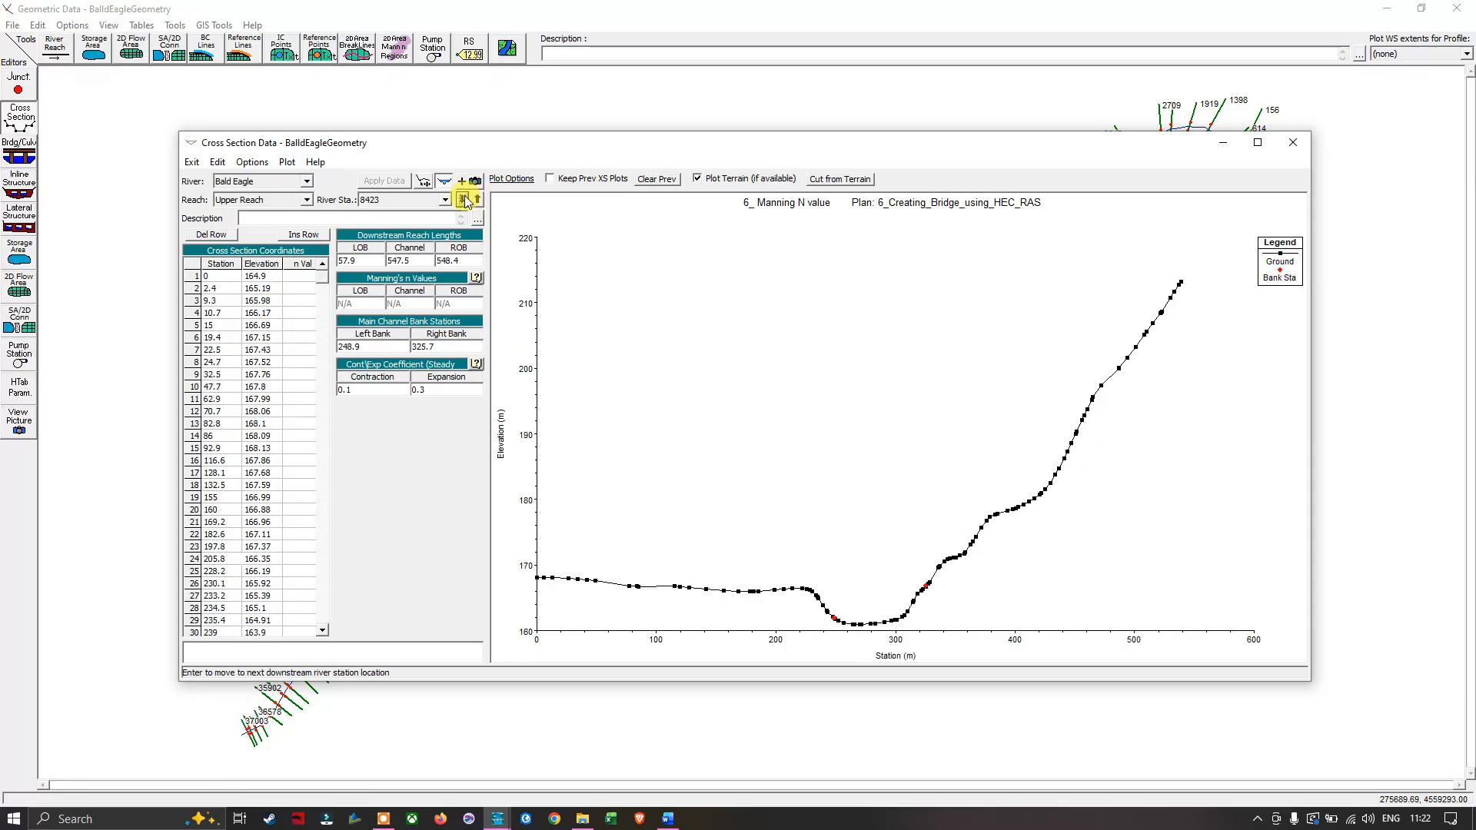
left_click(480, 201)
left_click(478, 201)
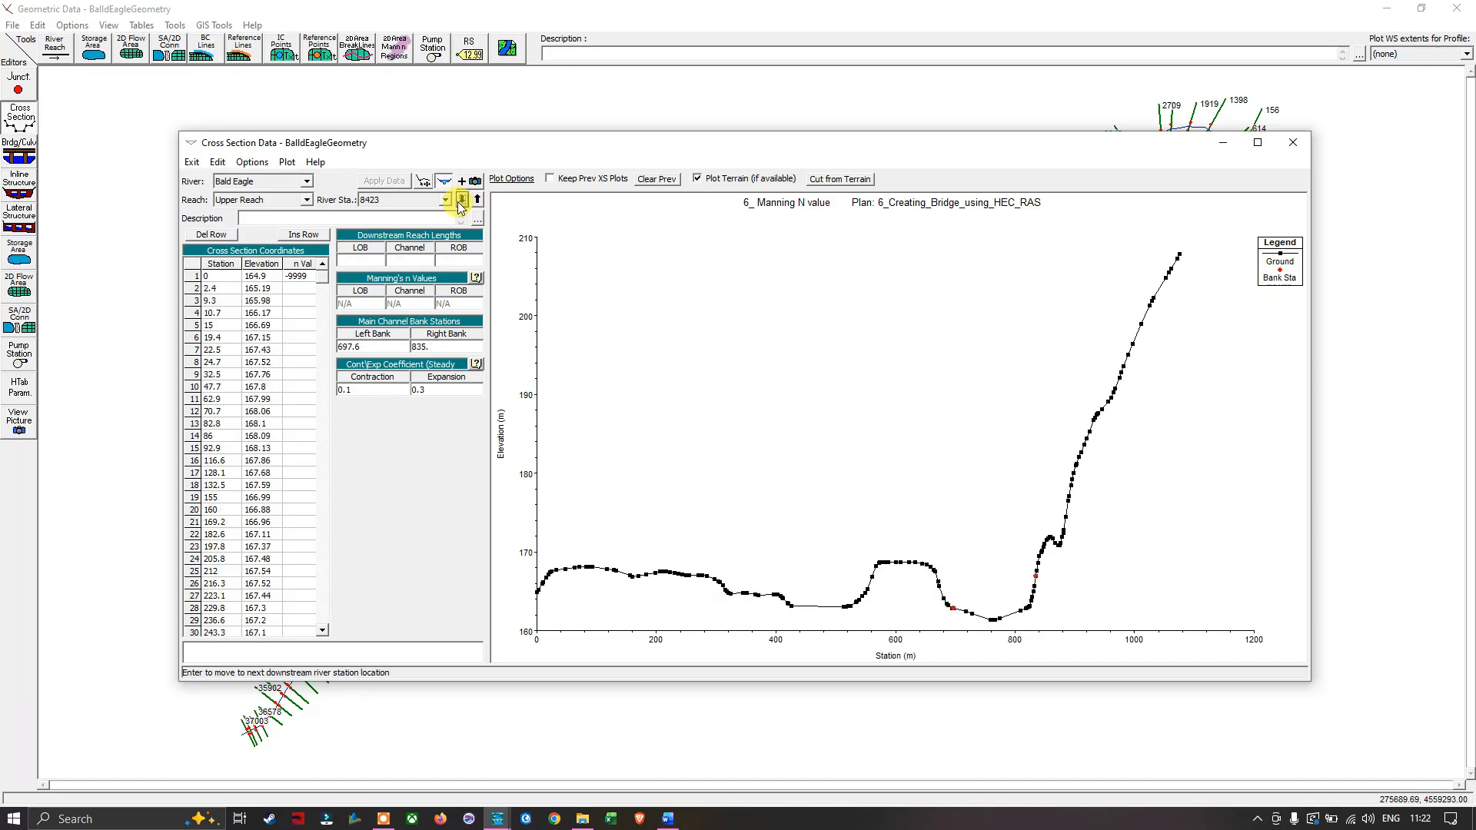
left_click(478, 201)
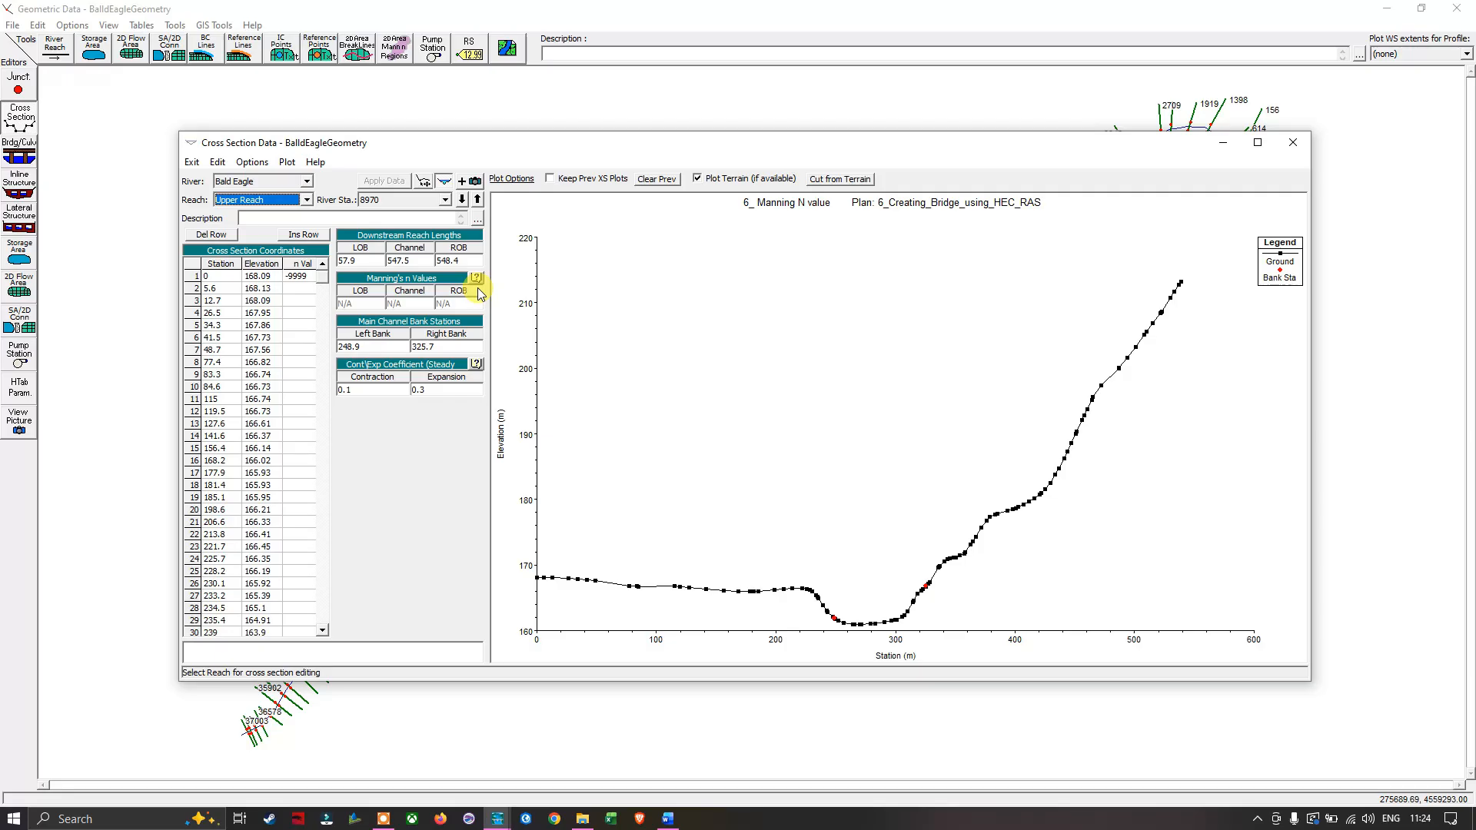
- View the cross section data for River 1's Tributary Reach, then close the cross section editor
left_click(308, 182)
left_click(307, 182)
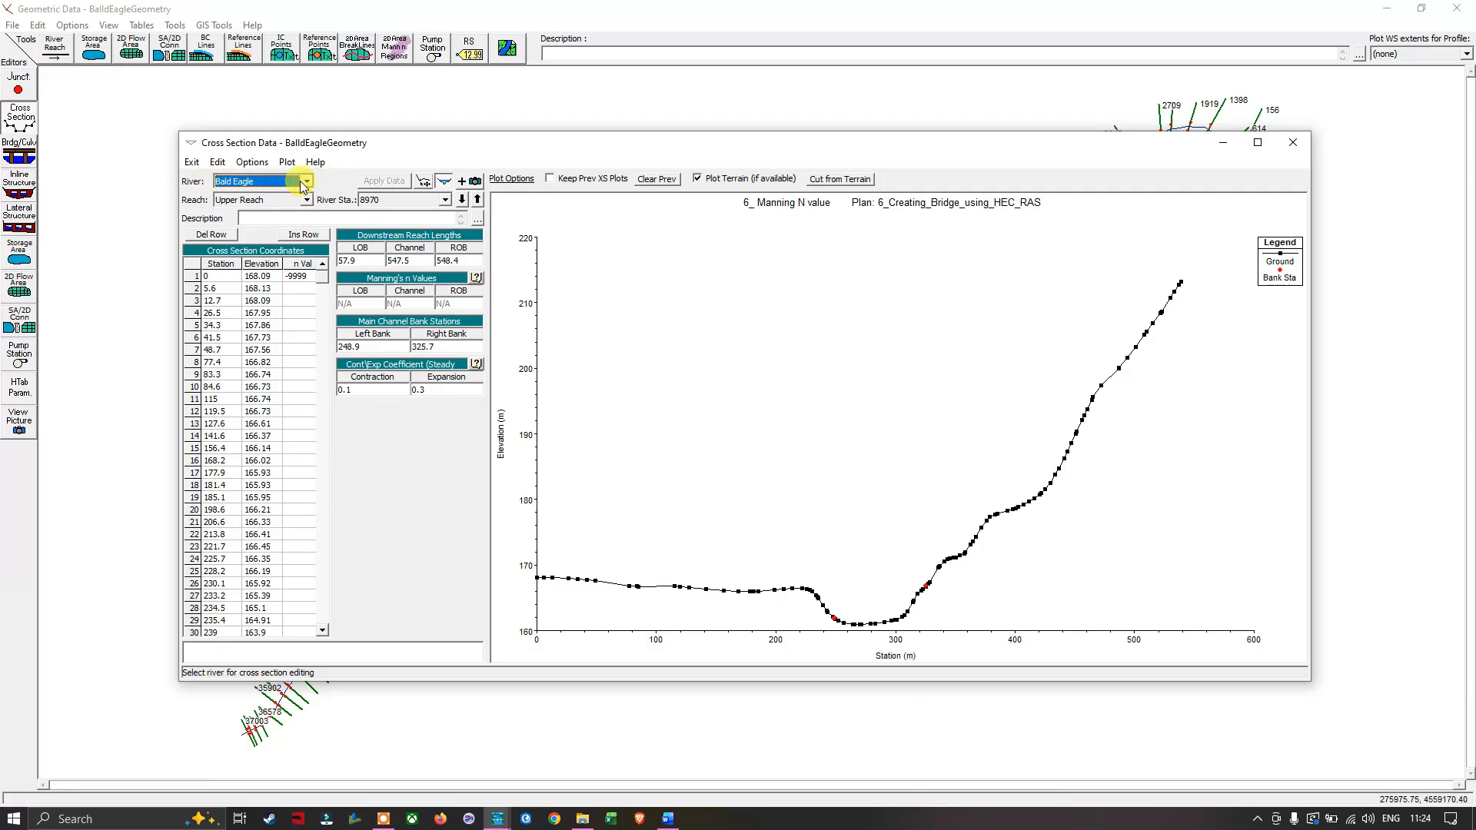
left_click(306, 201)
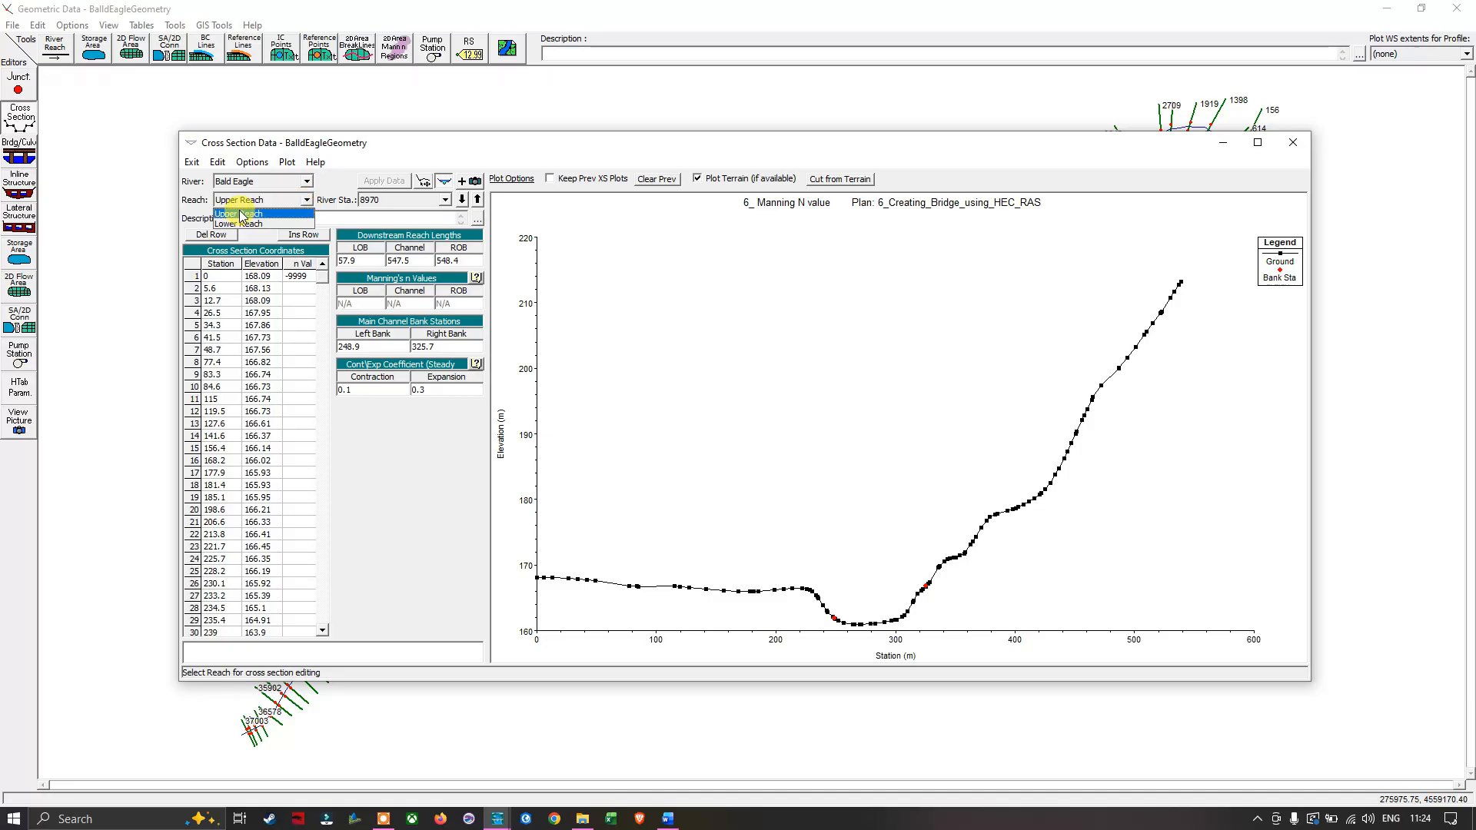
left_click(306, 202)
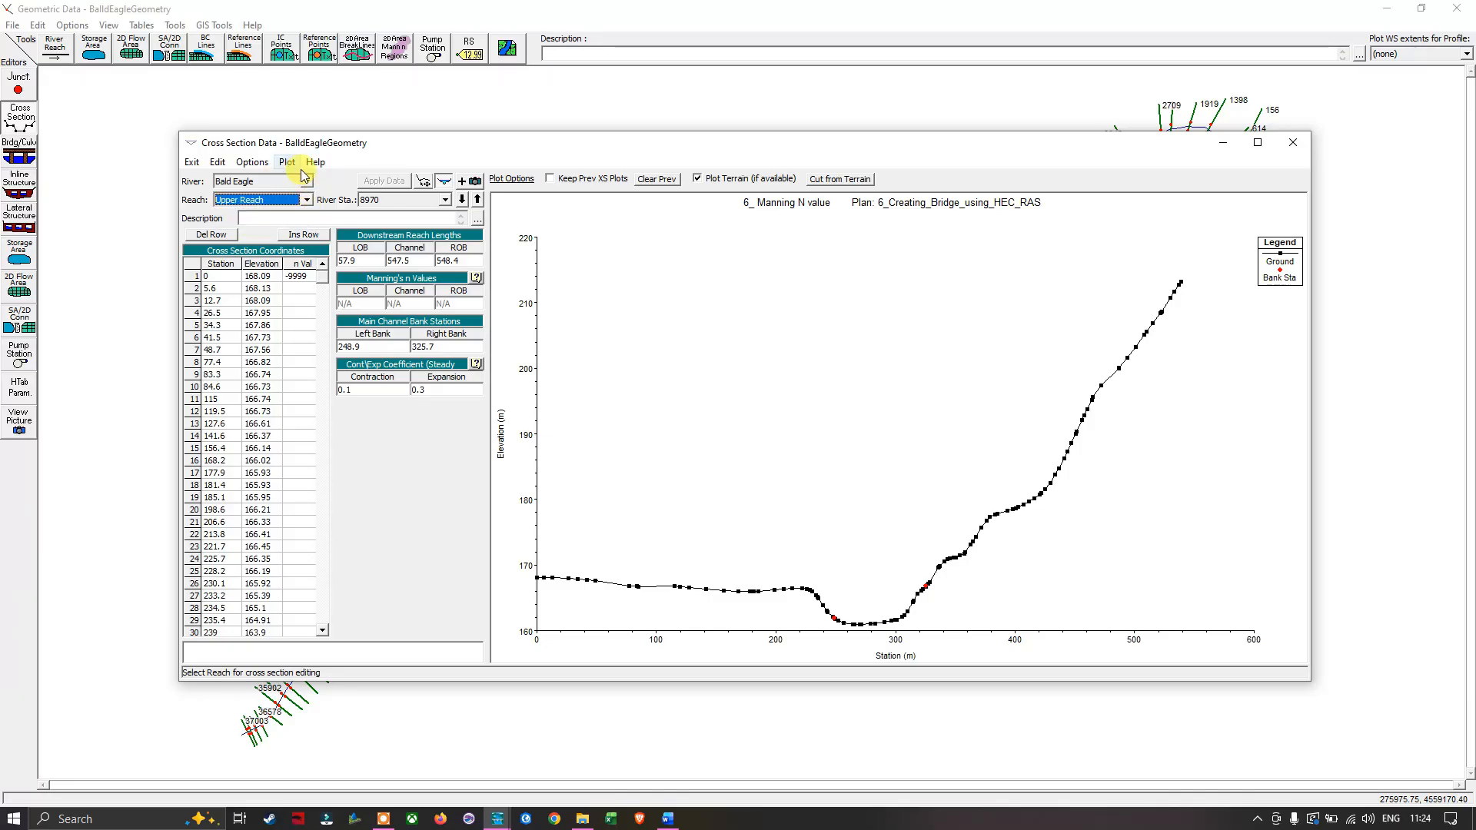
left_click(308, 183)
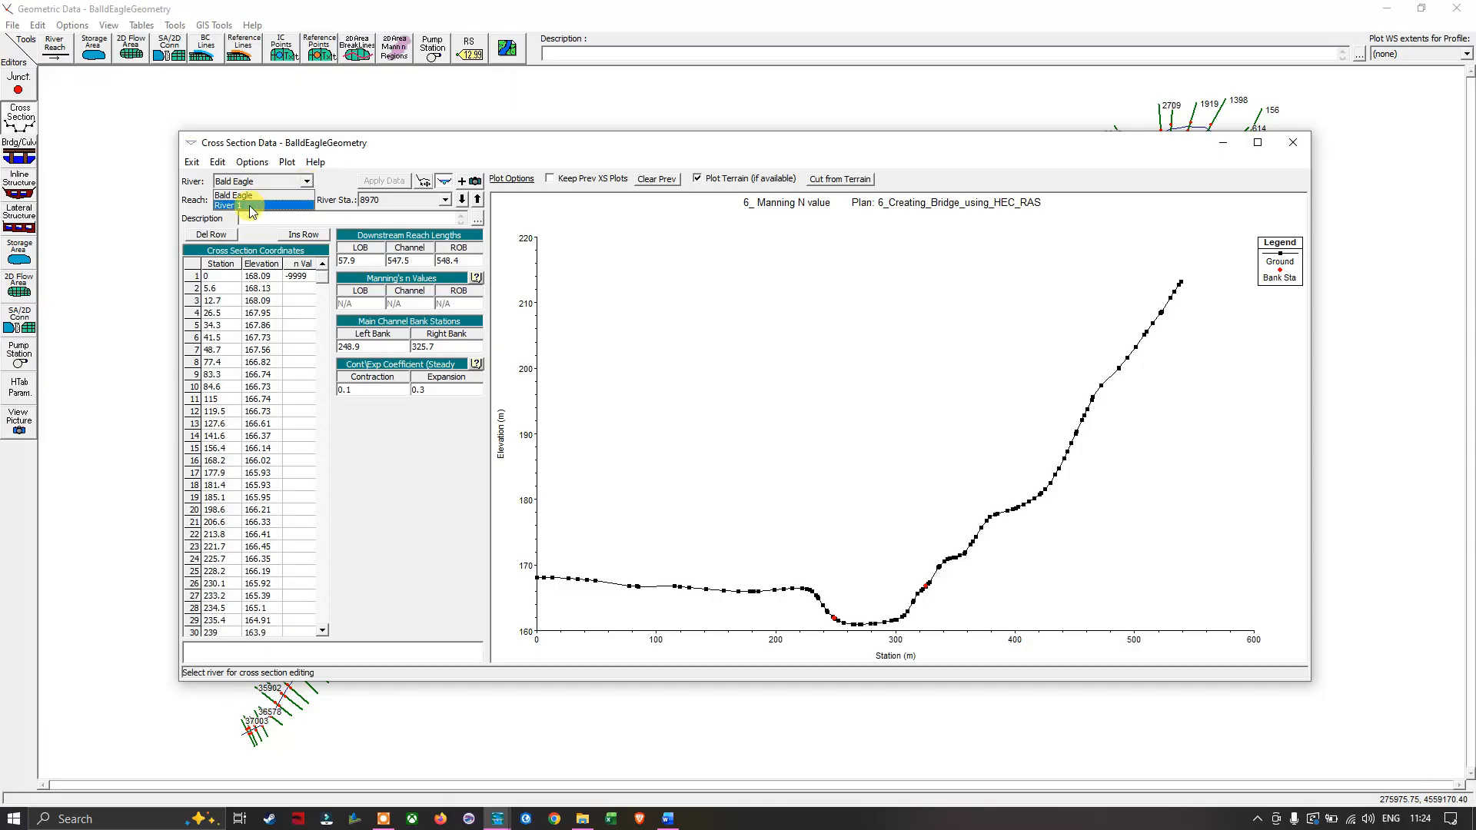
left_click(261, 206)
left_click(302, 200)
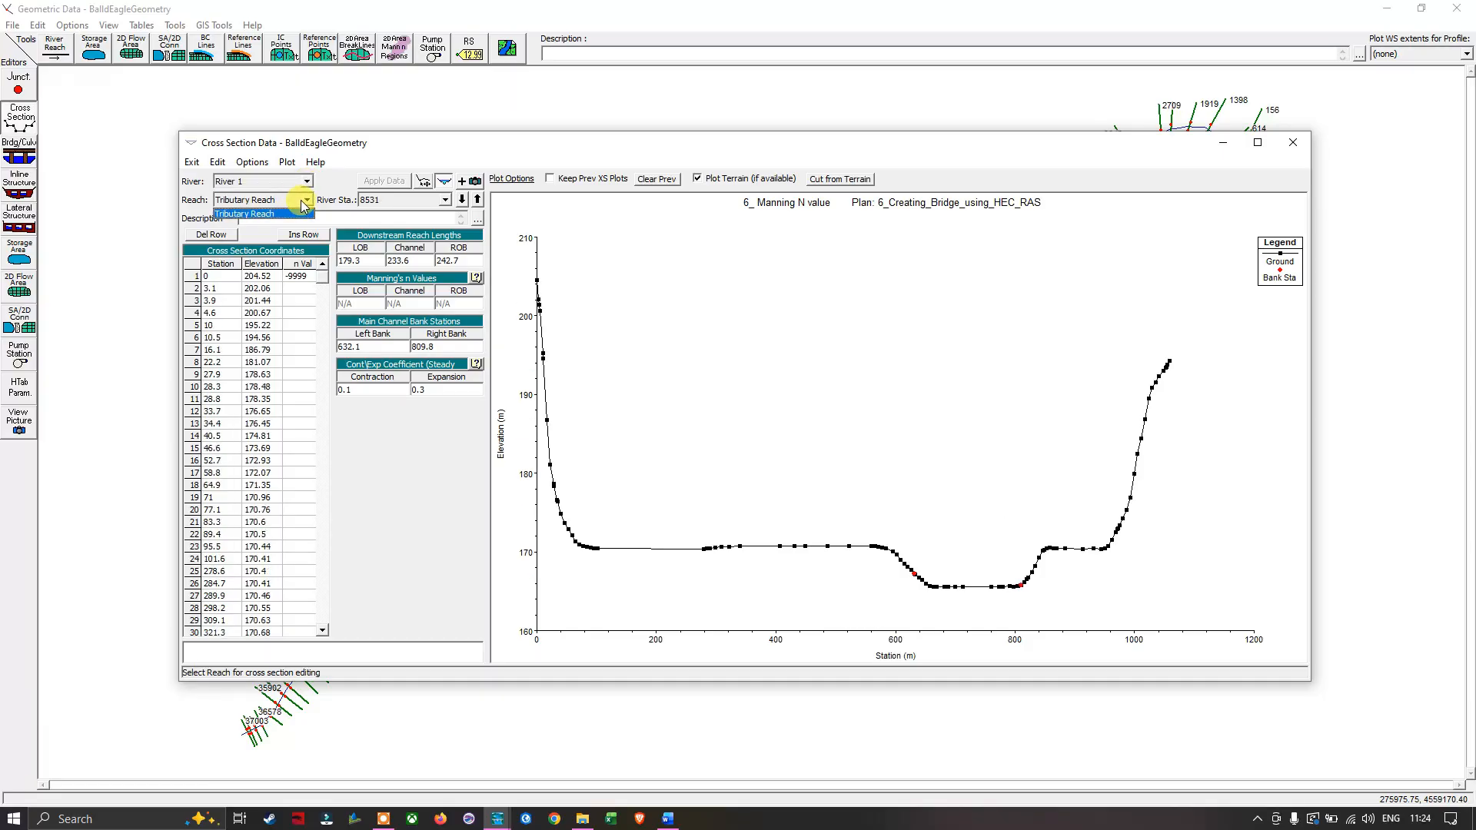
left_click(262, 214)
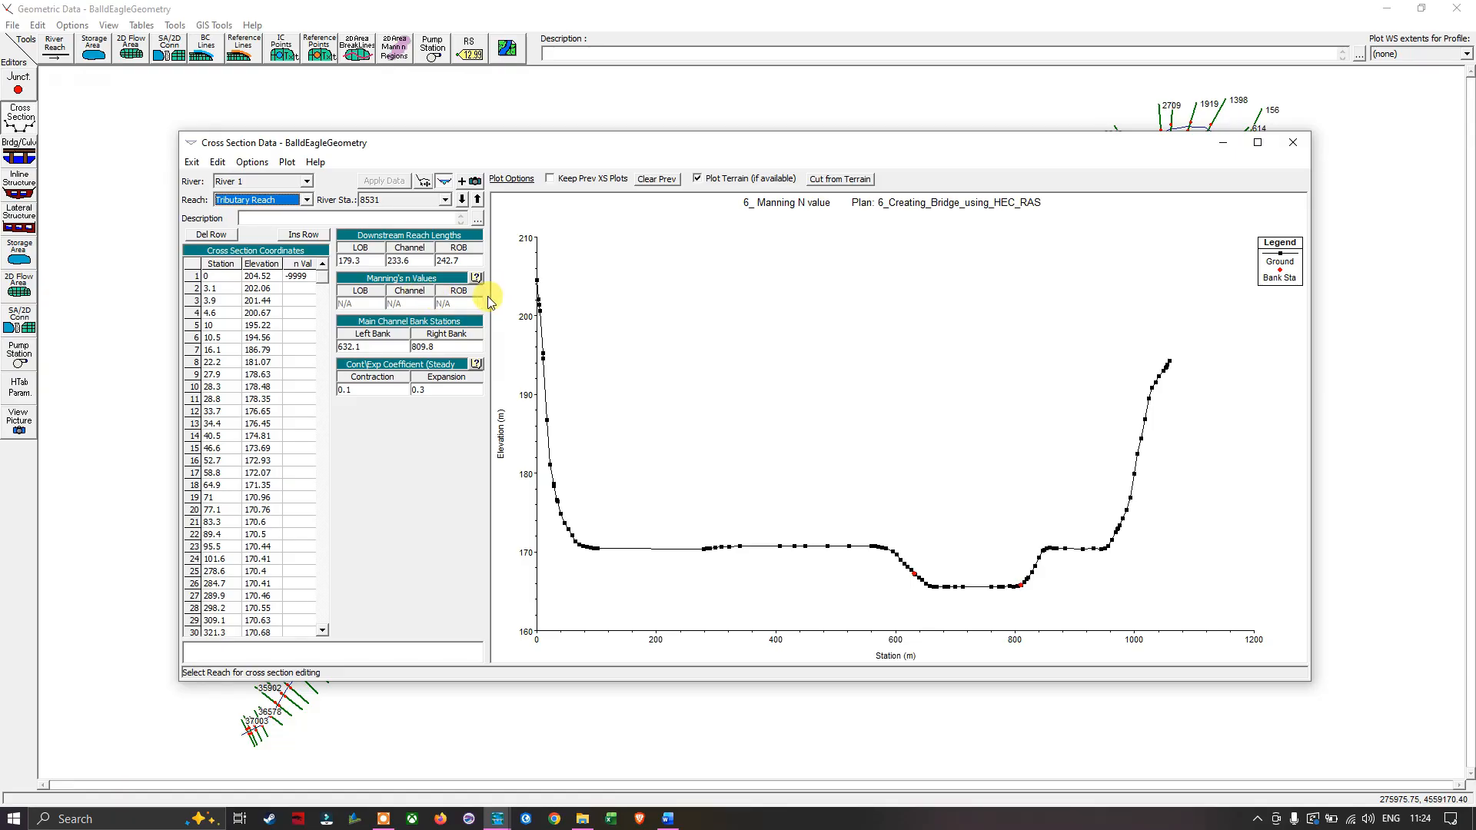
left_click(1294, 142)
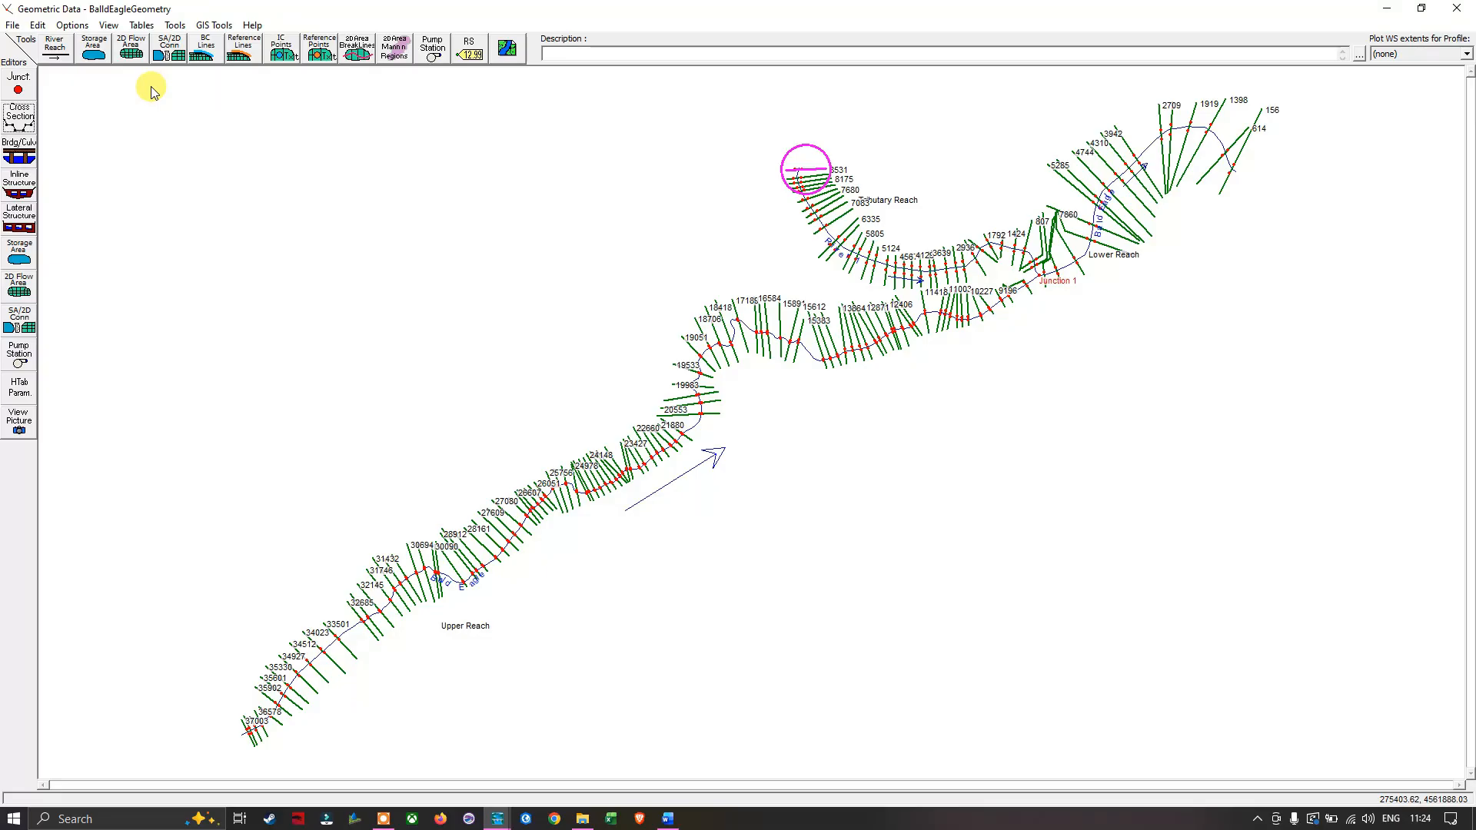
- Open the horizontally varied Manning's n or k values table and enlarge and reposition its window
left_click(143, 32)
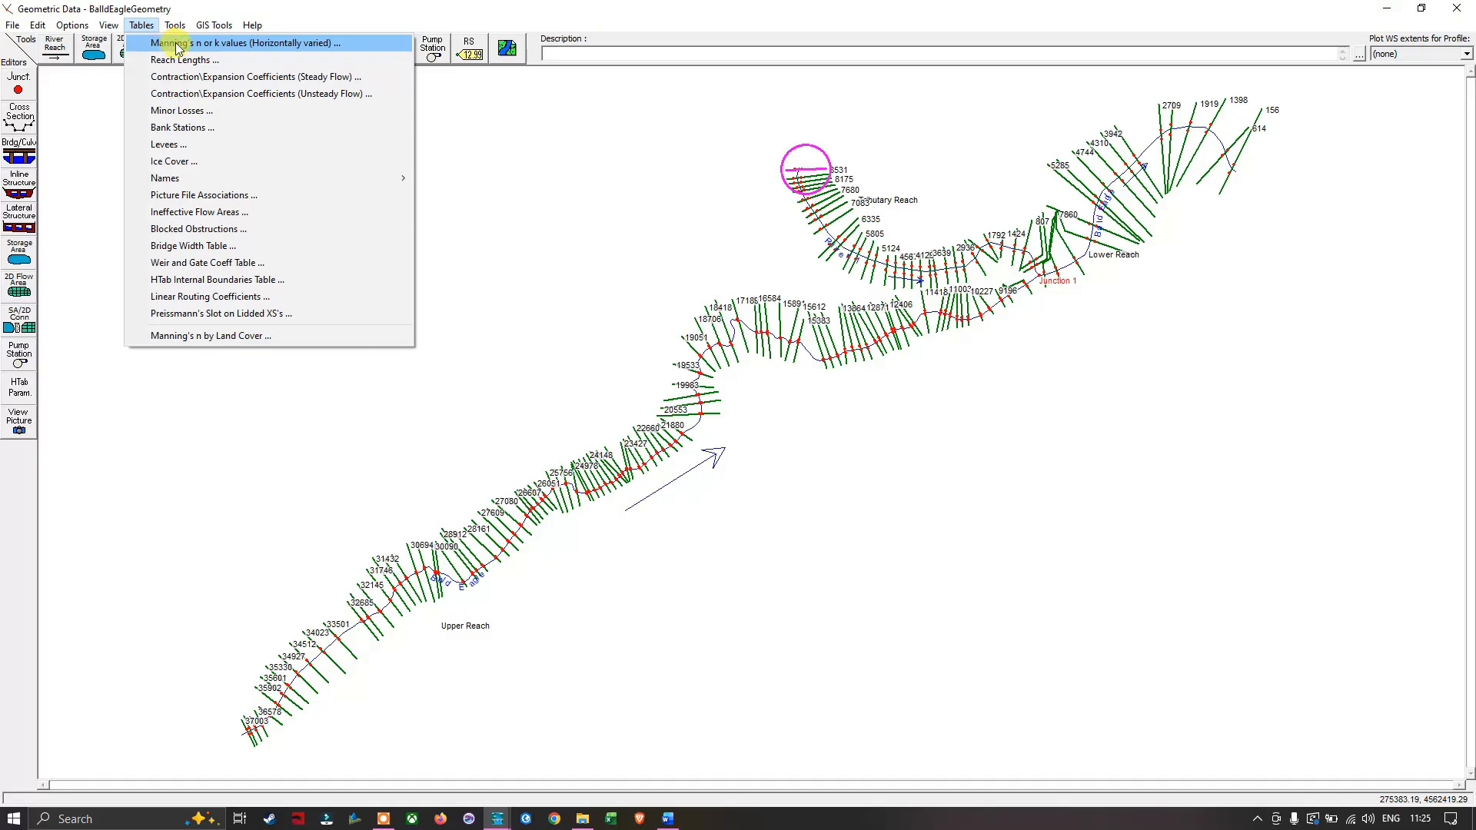
left_click(244, 44)
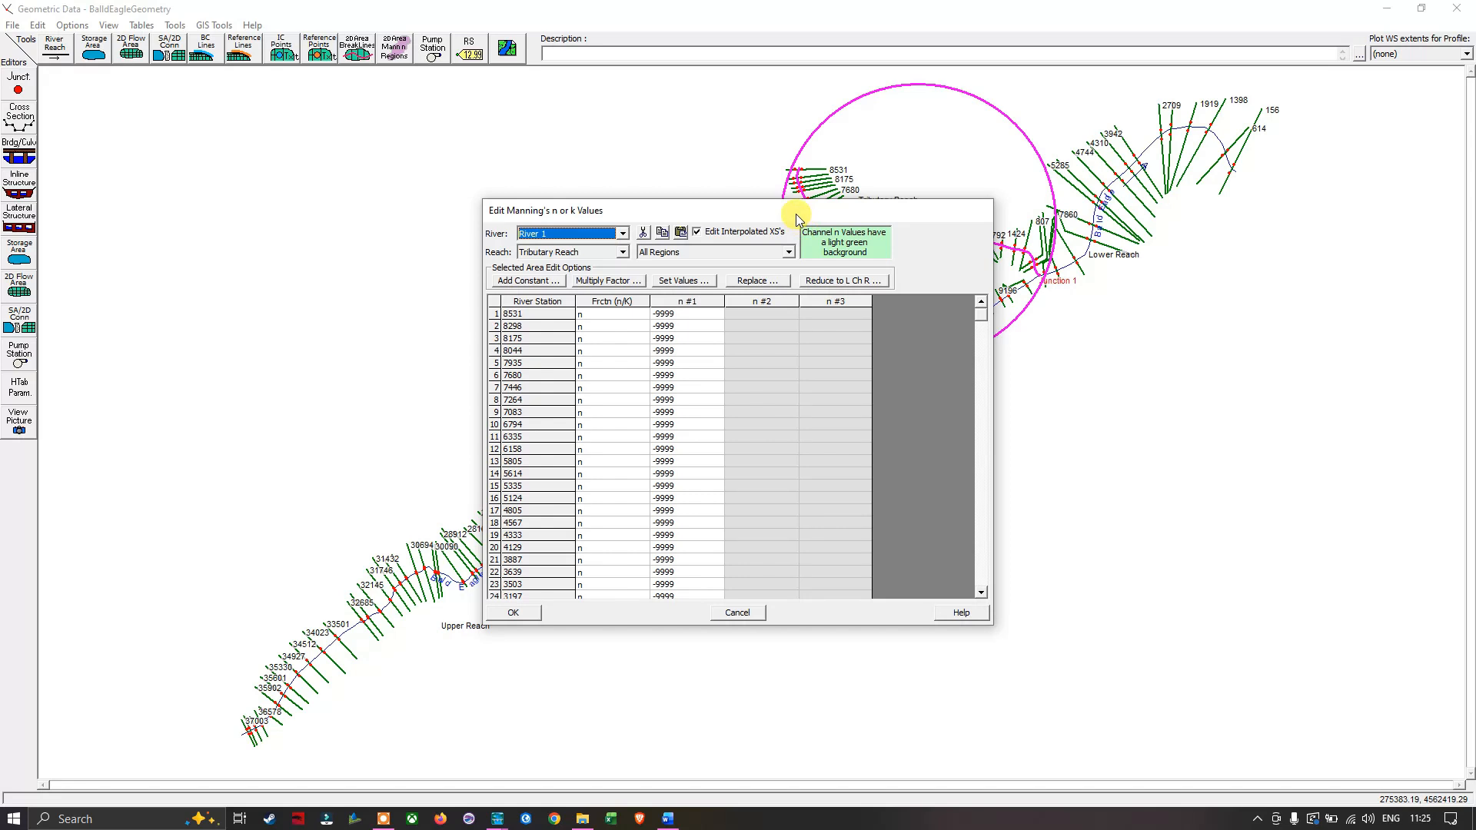
left_click_drag(796, 214, 813, 126)
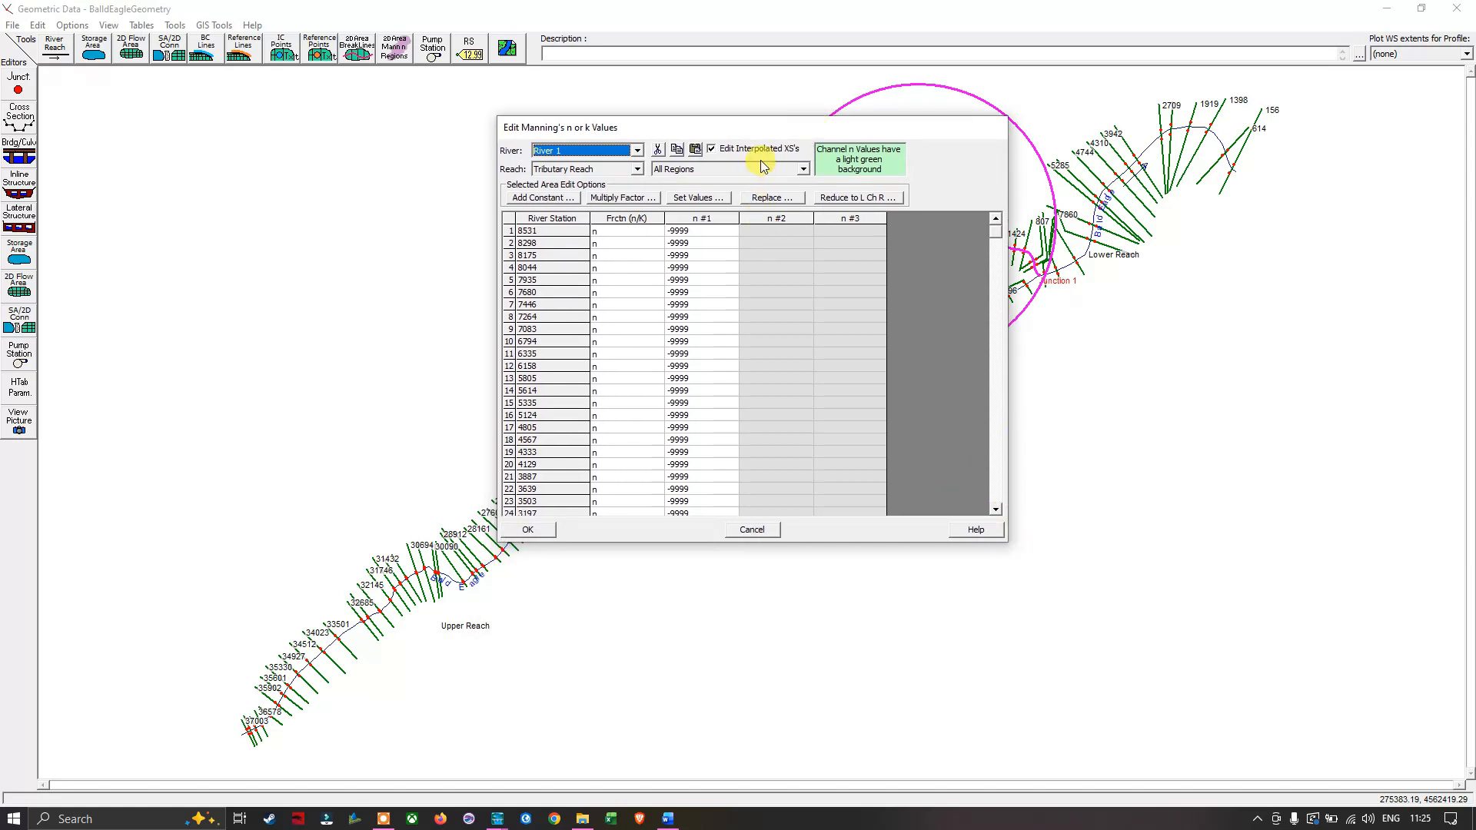
left_click_drag(792, 136, 793, 169)
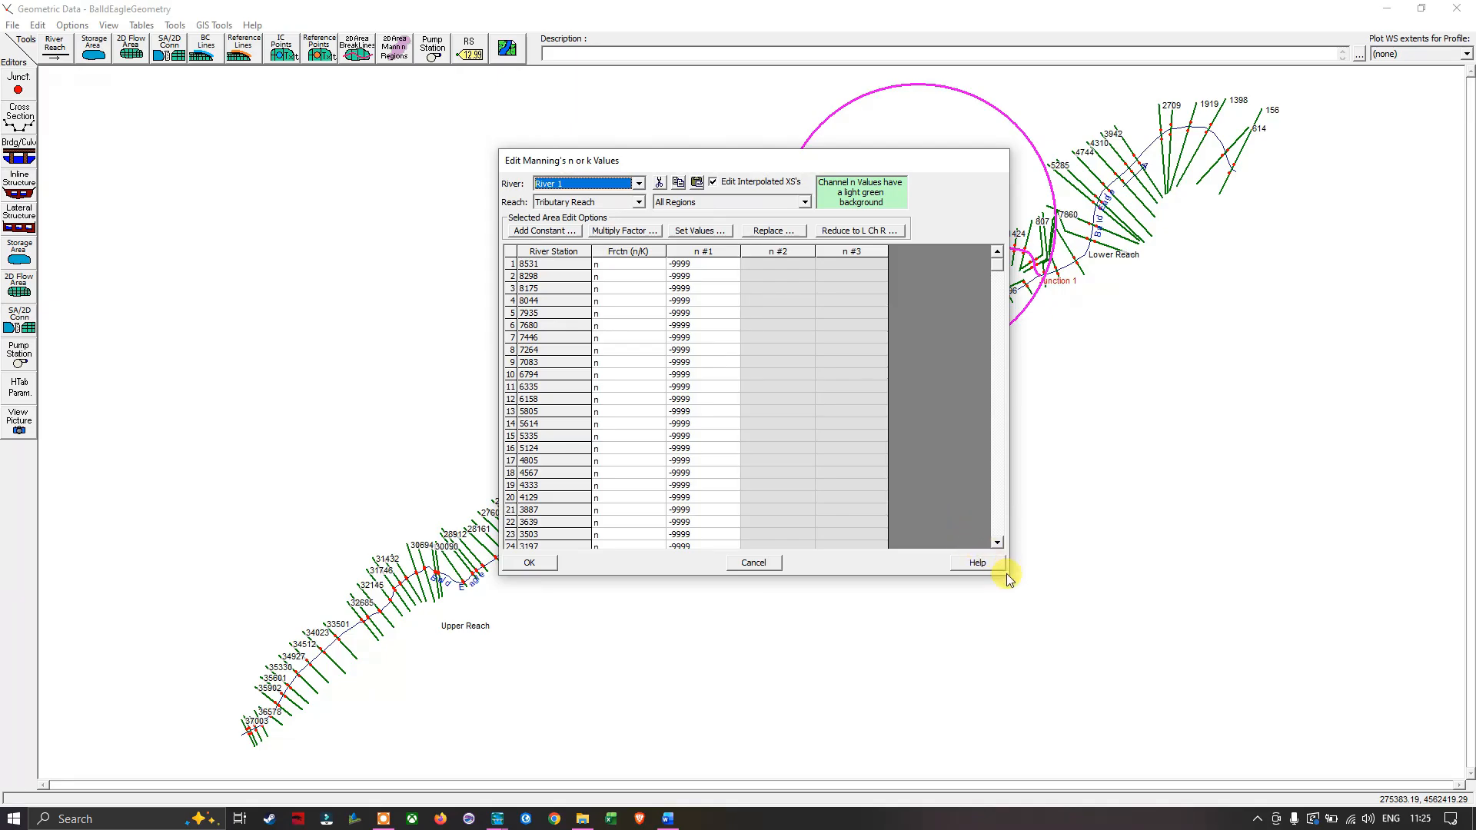
left_click_drag(1009, 572, 1181, 679)
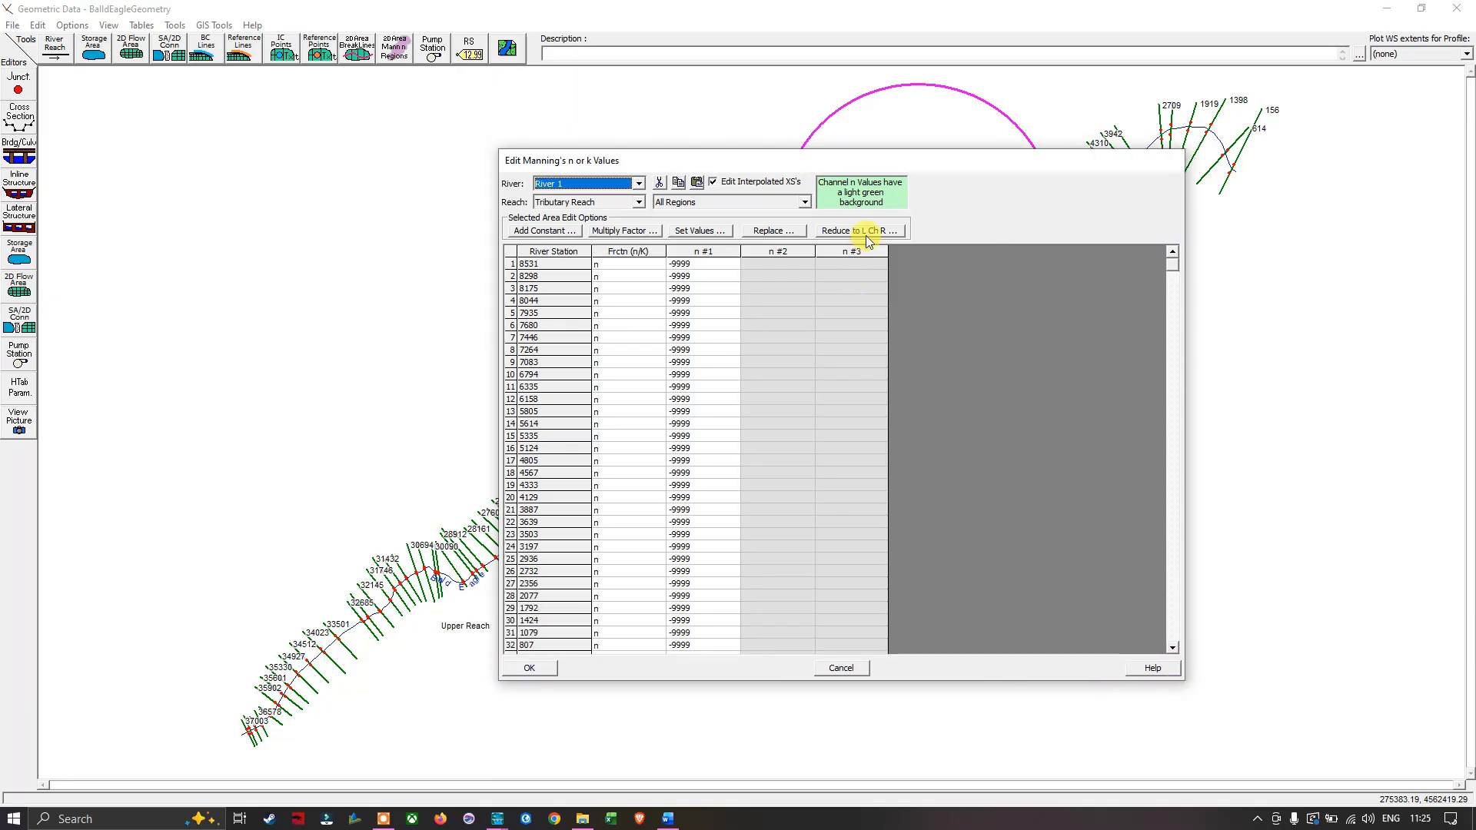
left_click_drag(914, 161, 774, 136)
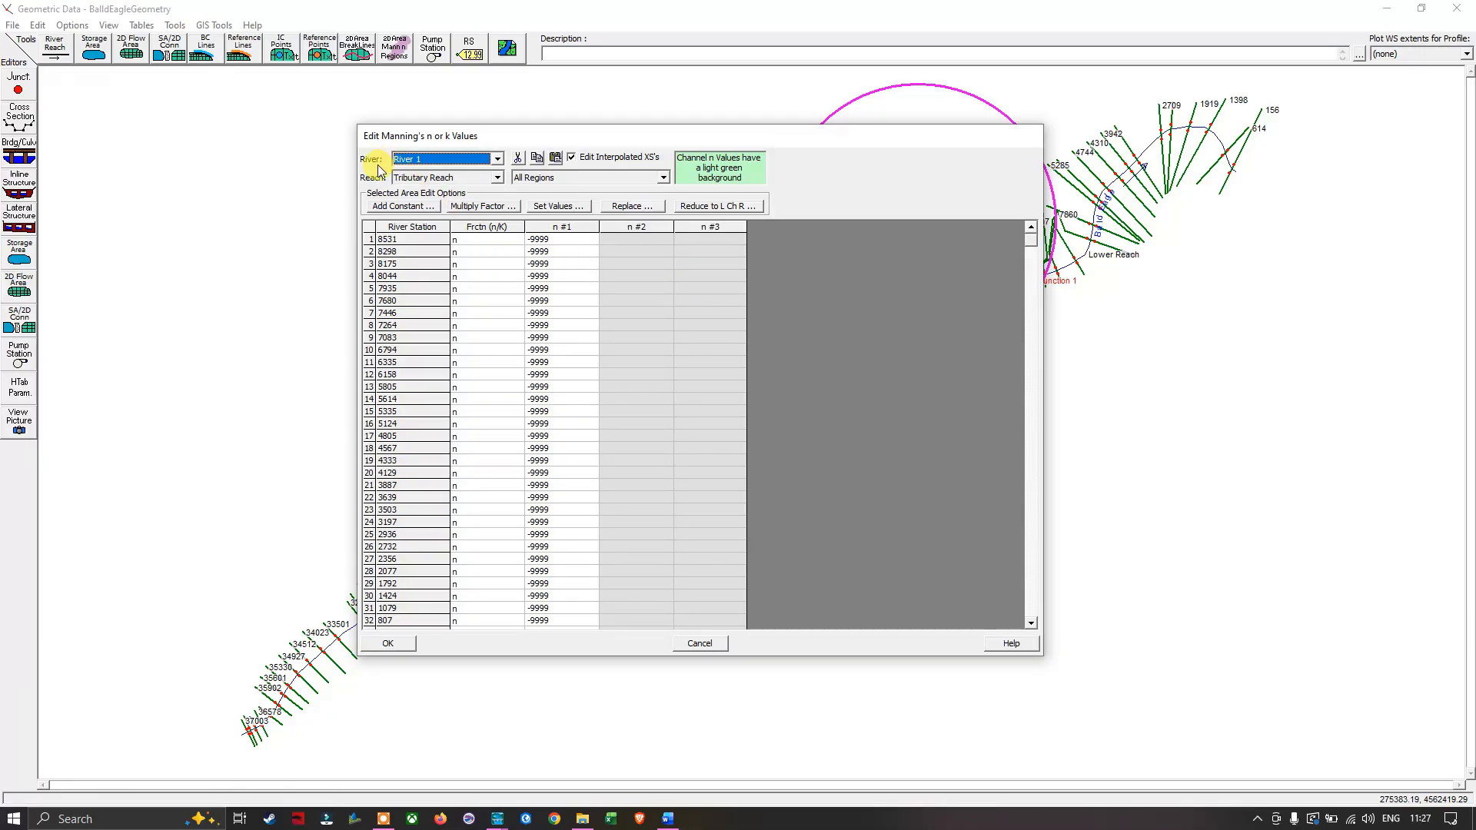
- List the Manning's n table for Bald Eagle, River 1 and all rivers in turn
left_click(497, 158)
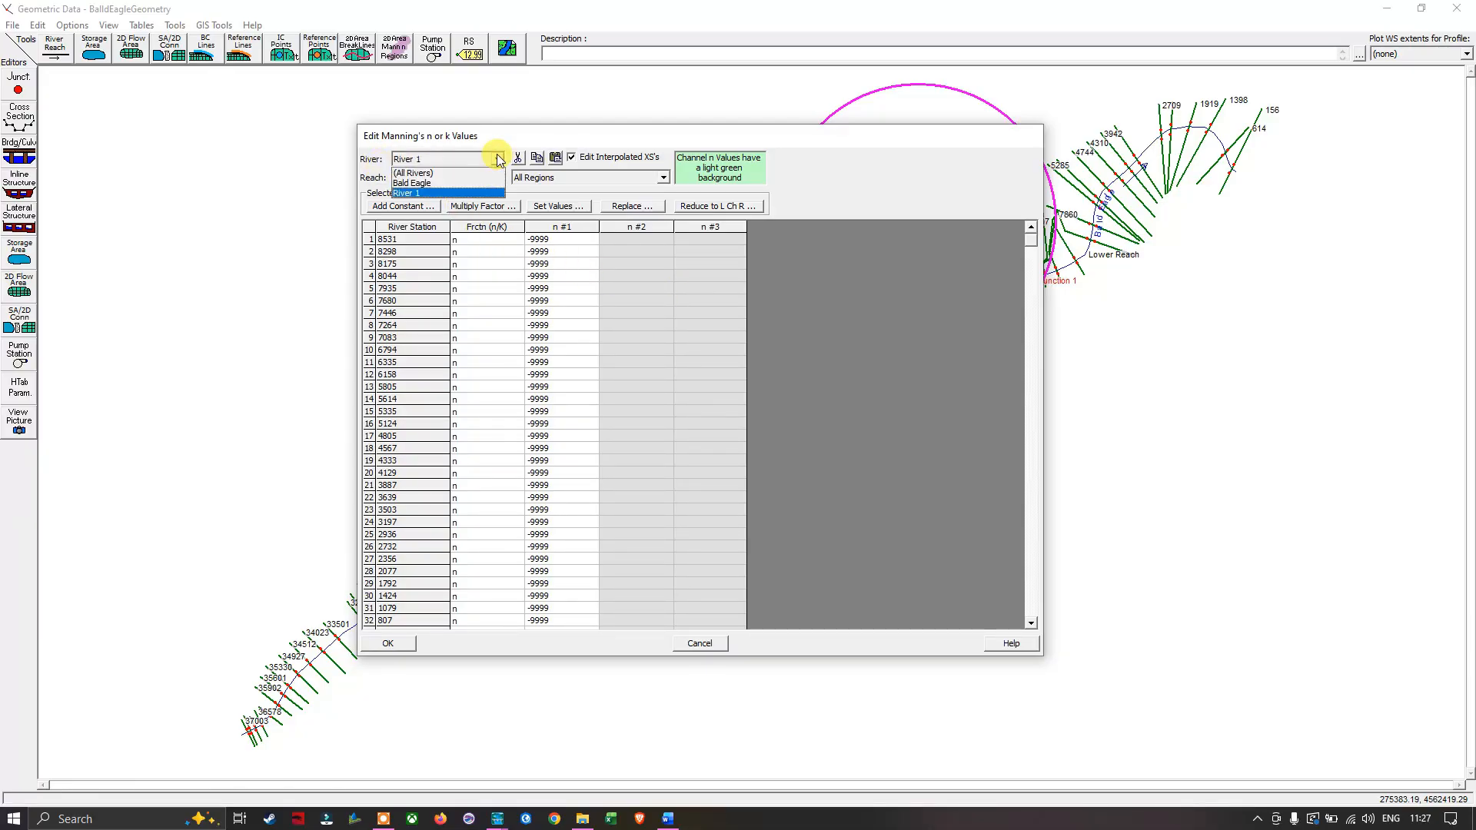
left_click(423, 183)
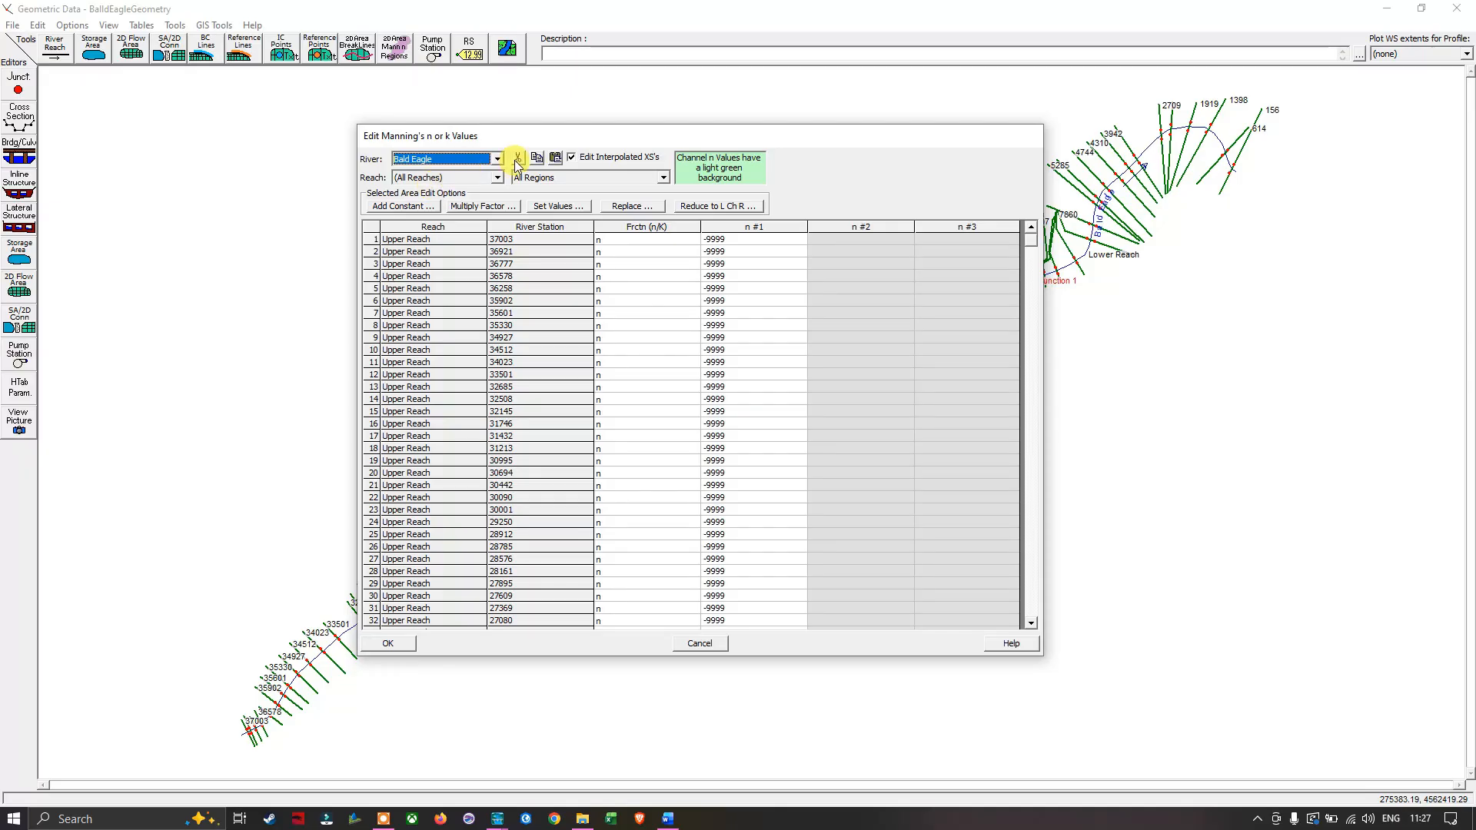
left_click(498, 158)
left_click(424, 196)
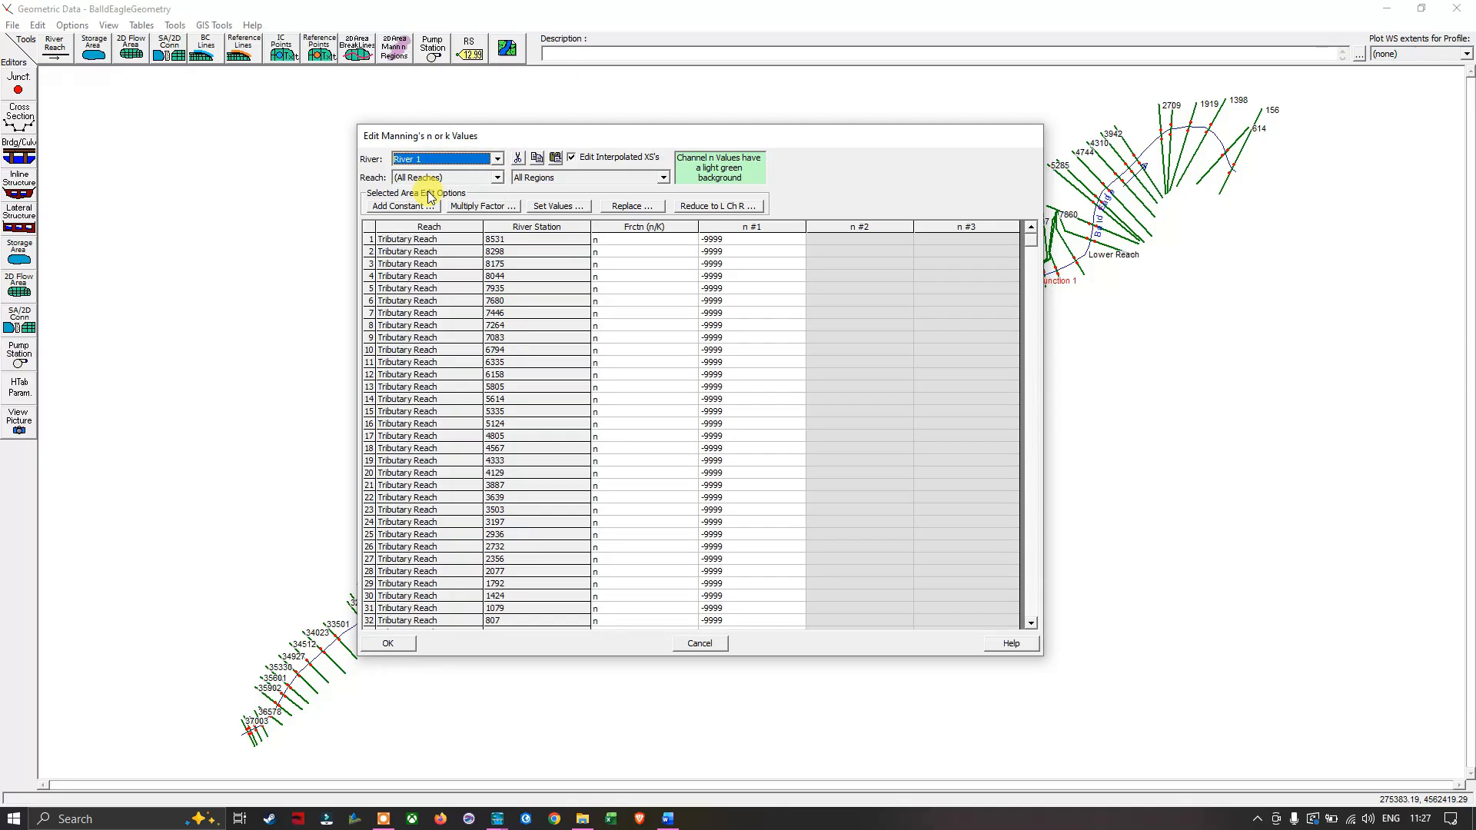
left_click(496, 159)
left_click(430, 173)
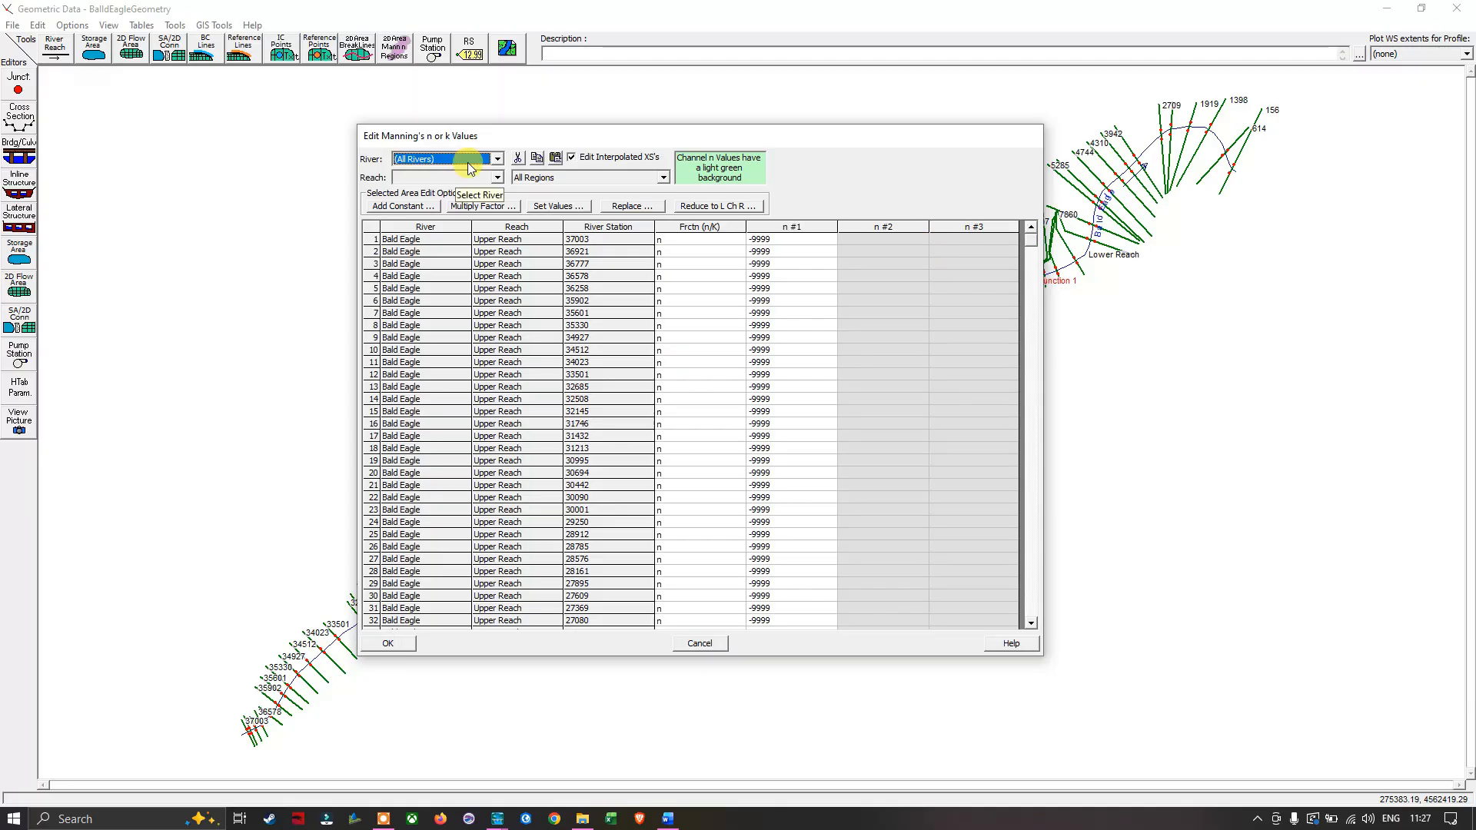
- Filter the Manning's n table to the Bald Eagle river with all of its reaches
left_click(498, 159)
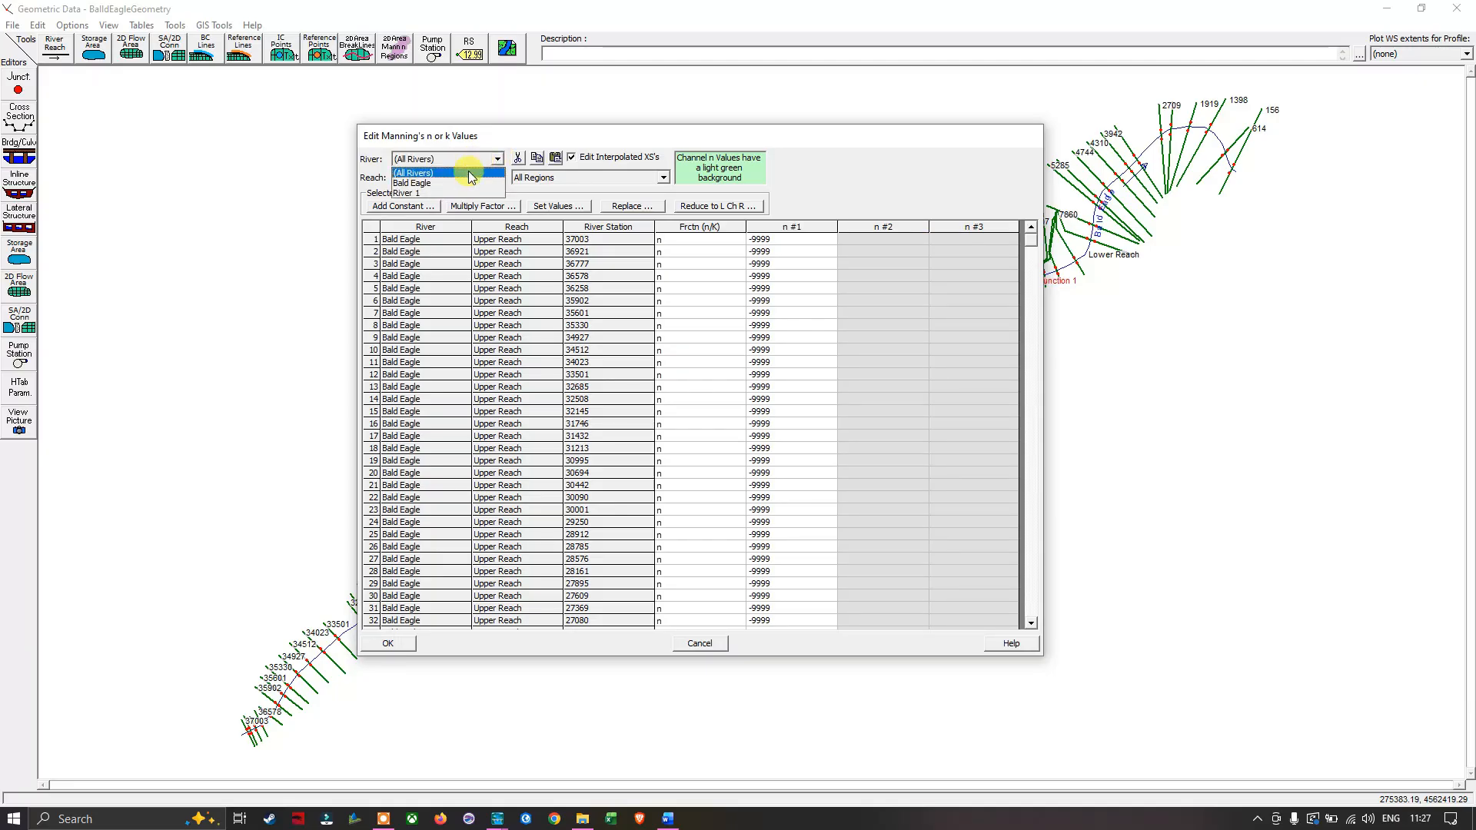
left_click(425, 183)
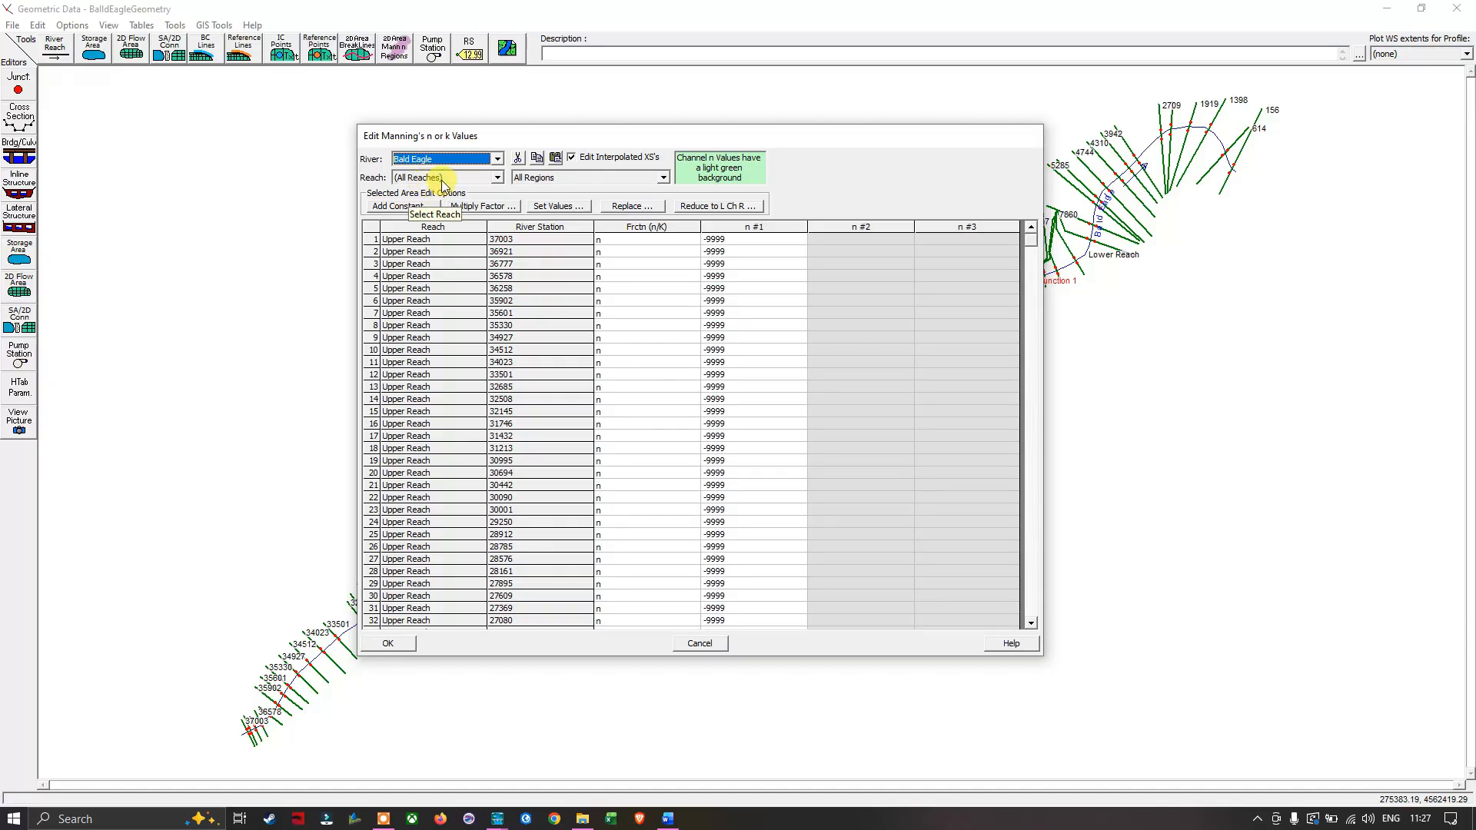
left_click(498, 178)
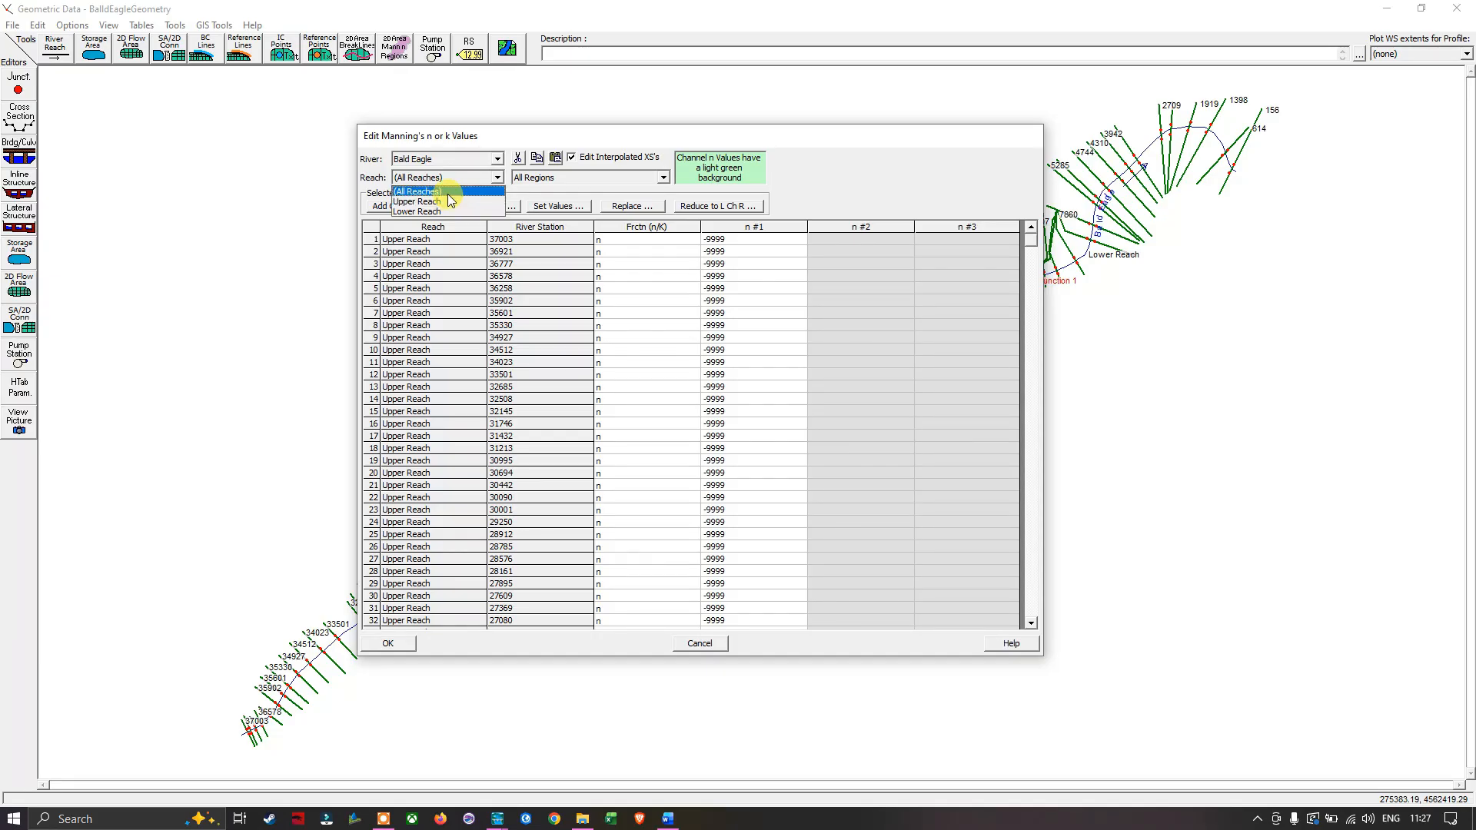
left_click(447, 194)
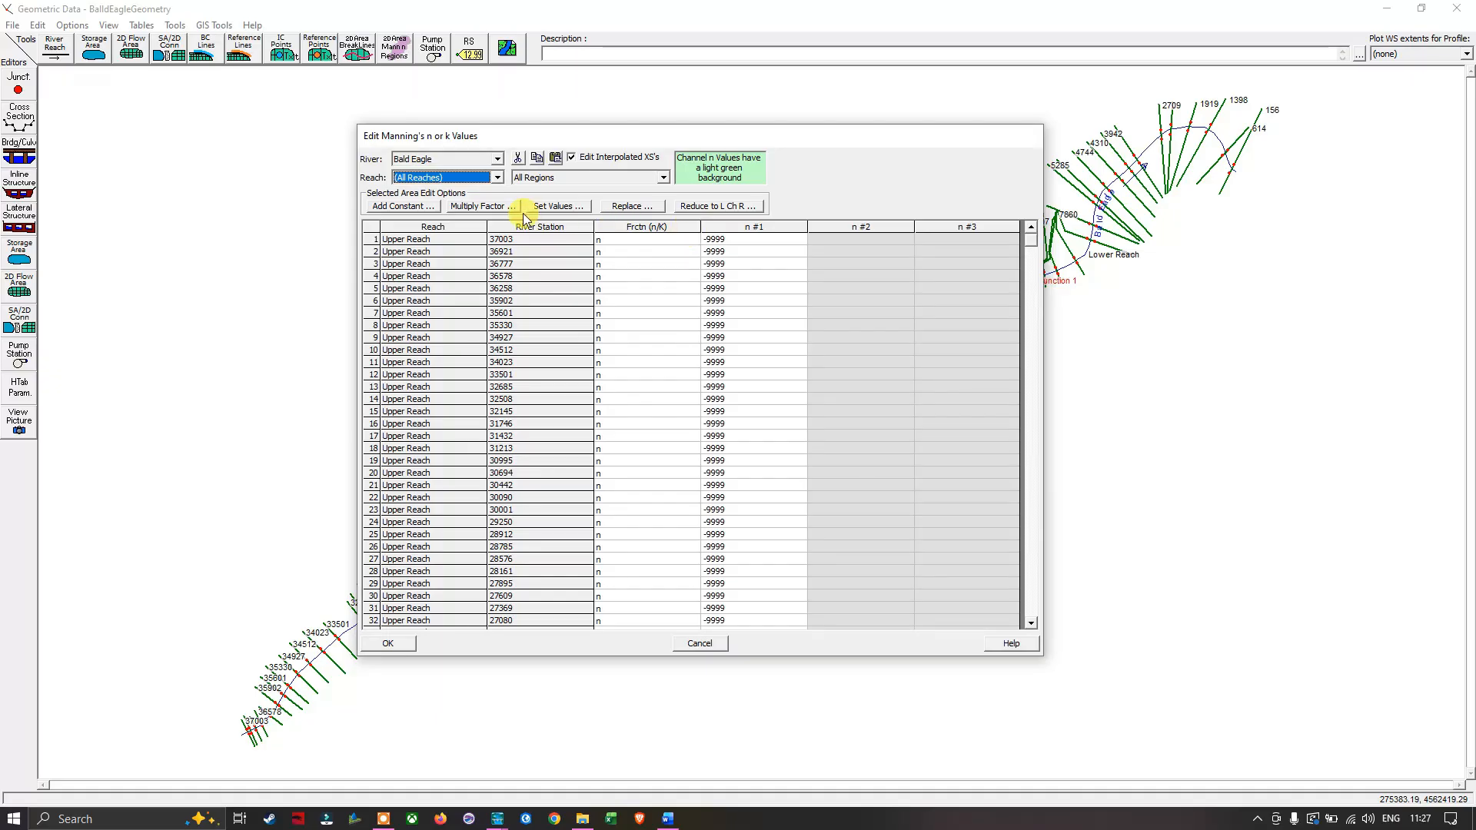
- Set the Manning's n table to all rivers and select the entire n #1 column
left_click(497, 160)
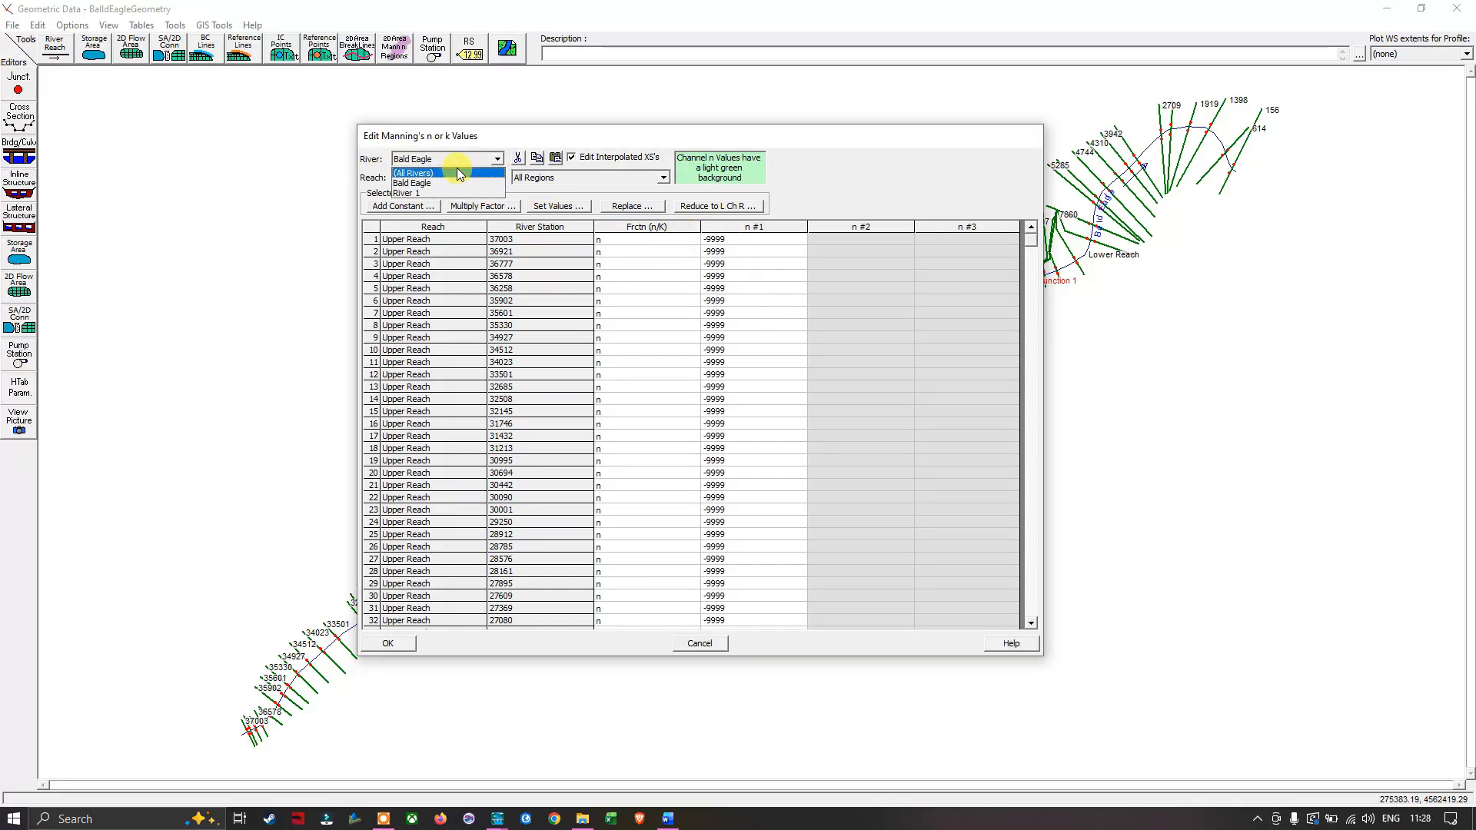
left_click(447, 171)
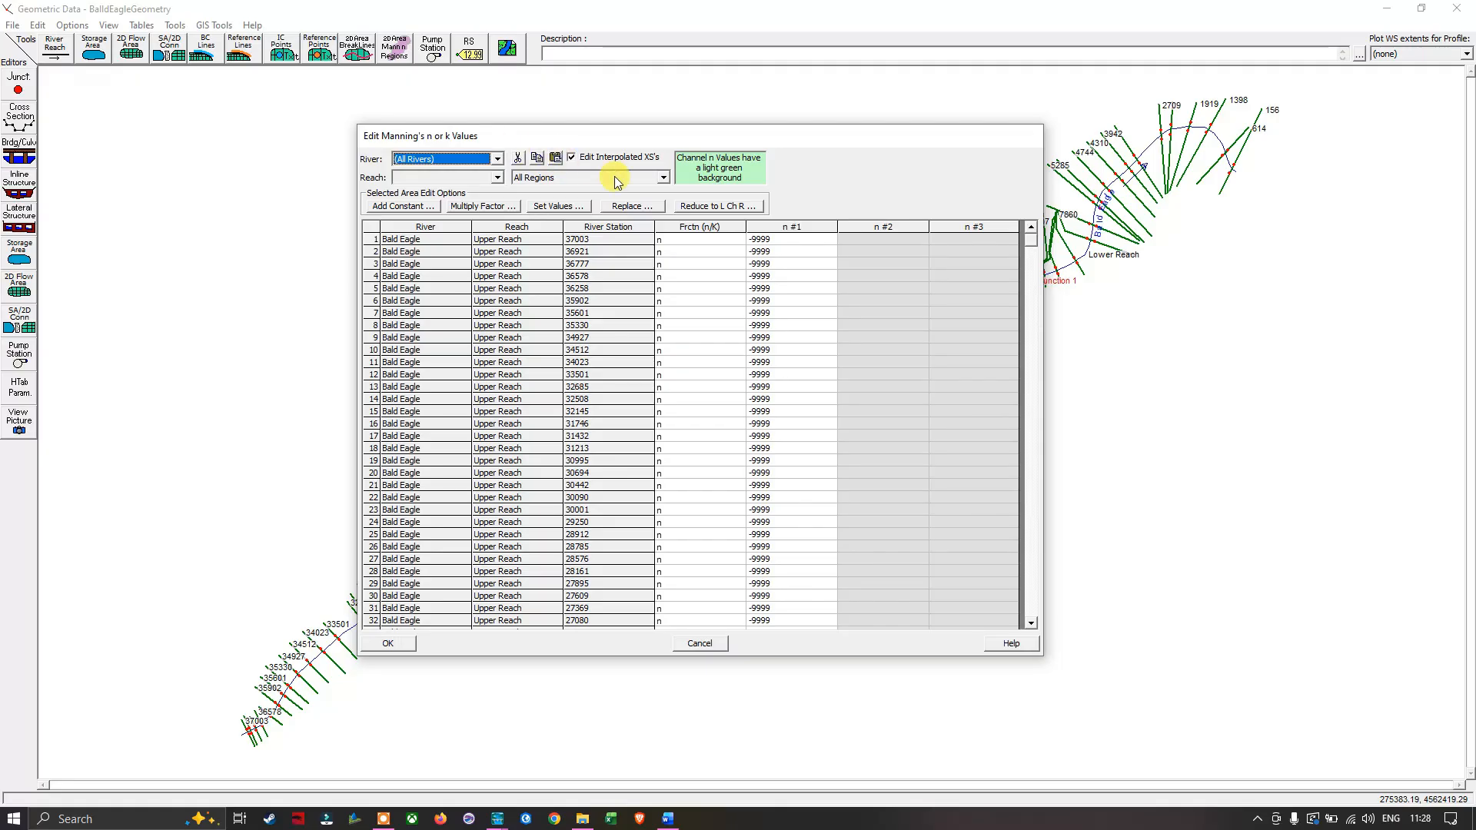
left_click(811, 228)
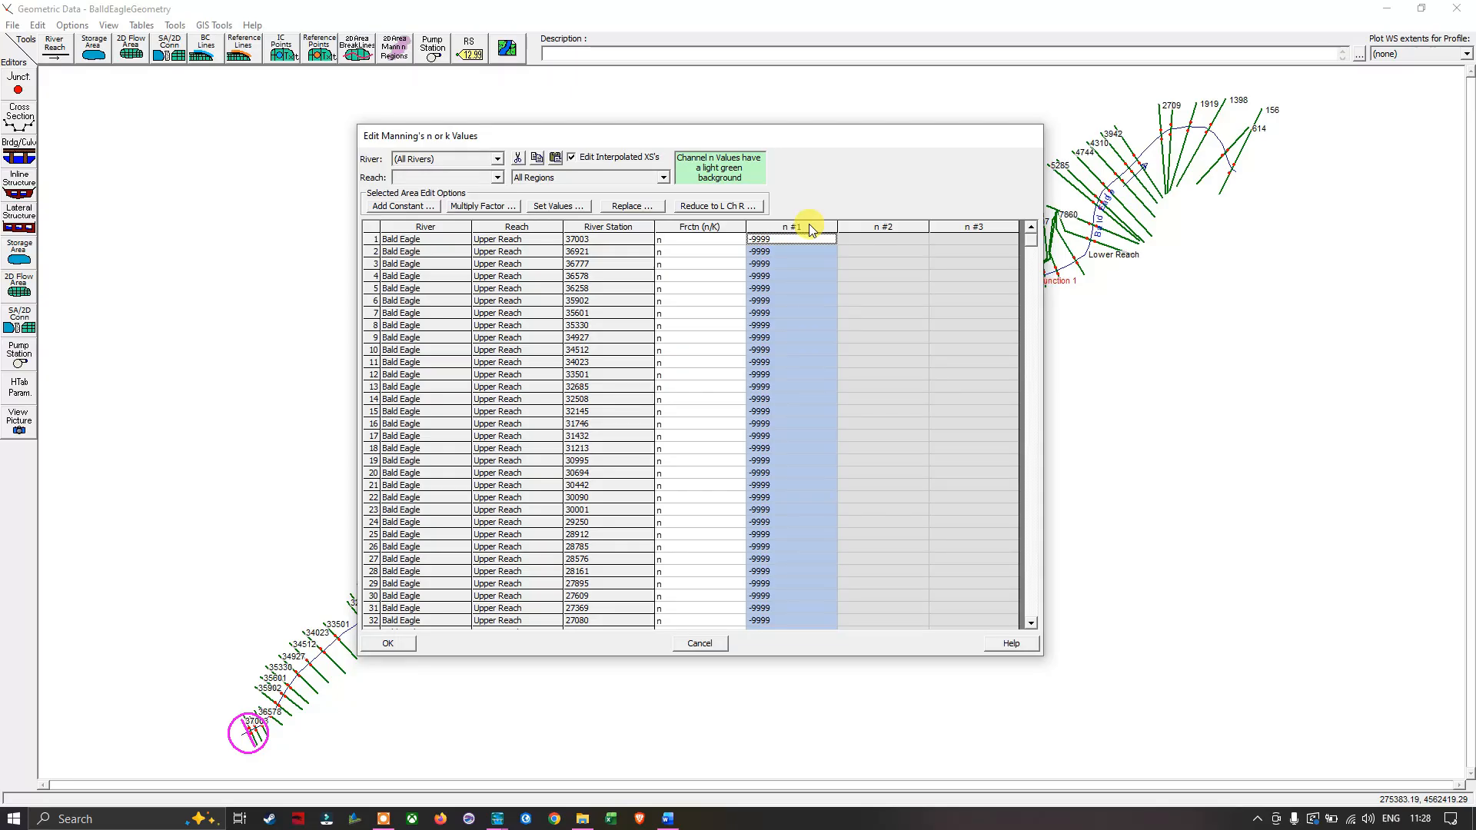
- Switch to the Manning N Value document in Word and read the Manning equation and the direct measurement method for calculating n
key("alt+Tab")
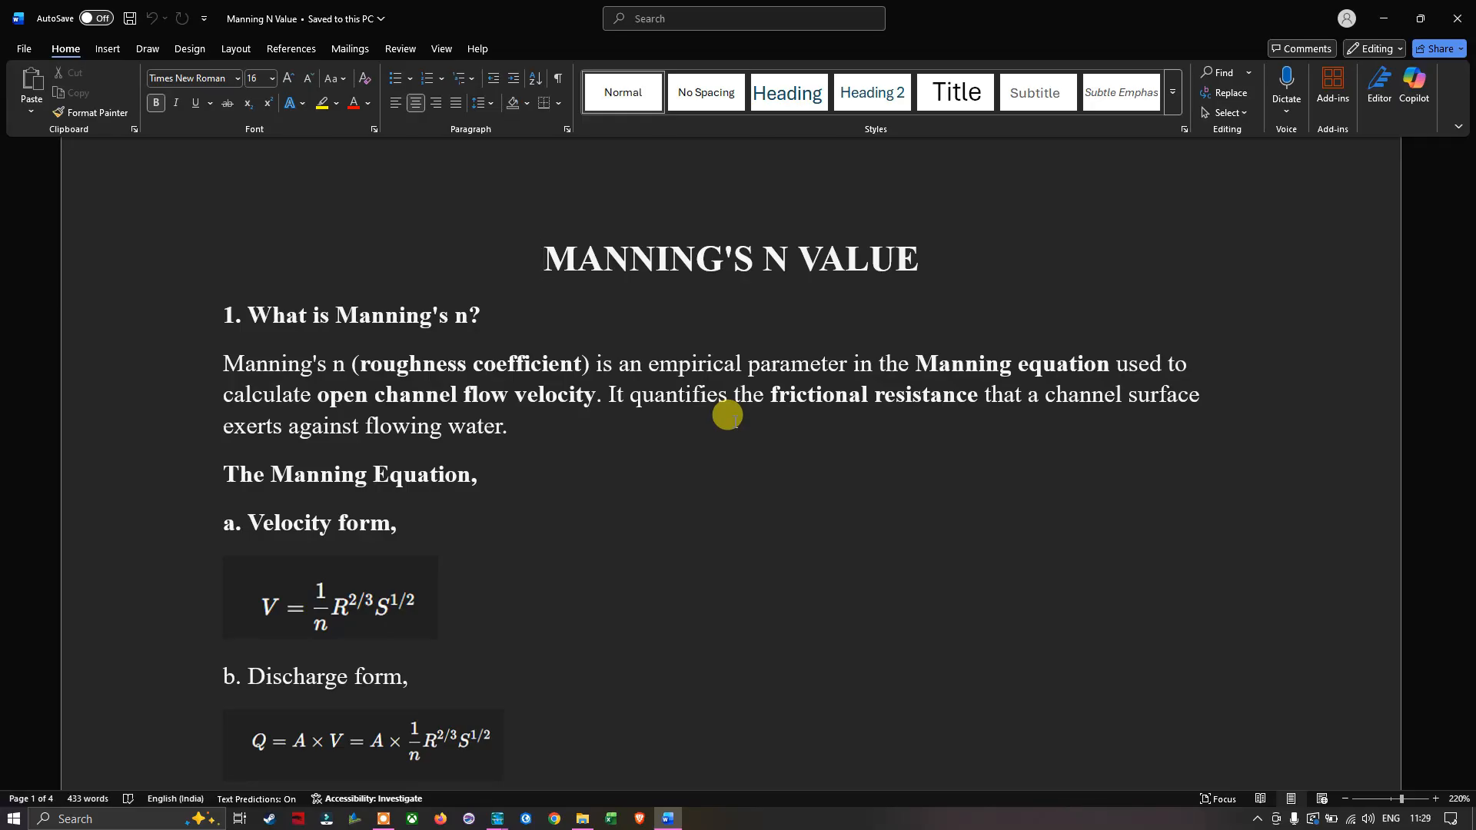
scroll(727, 416, "down", 3)
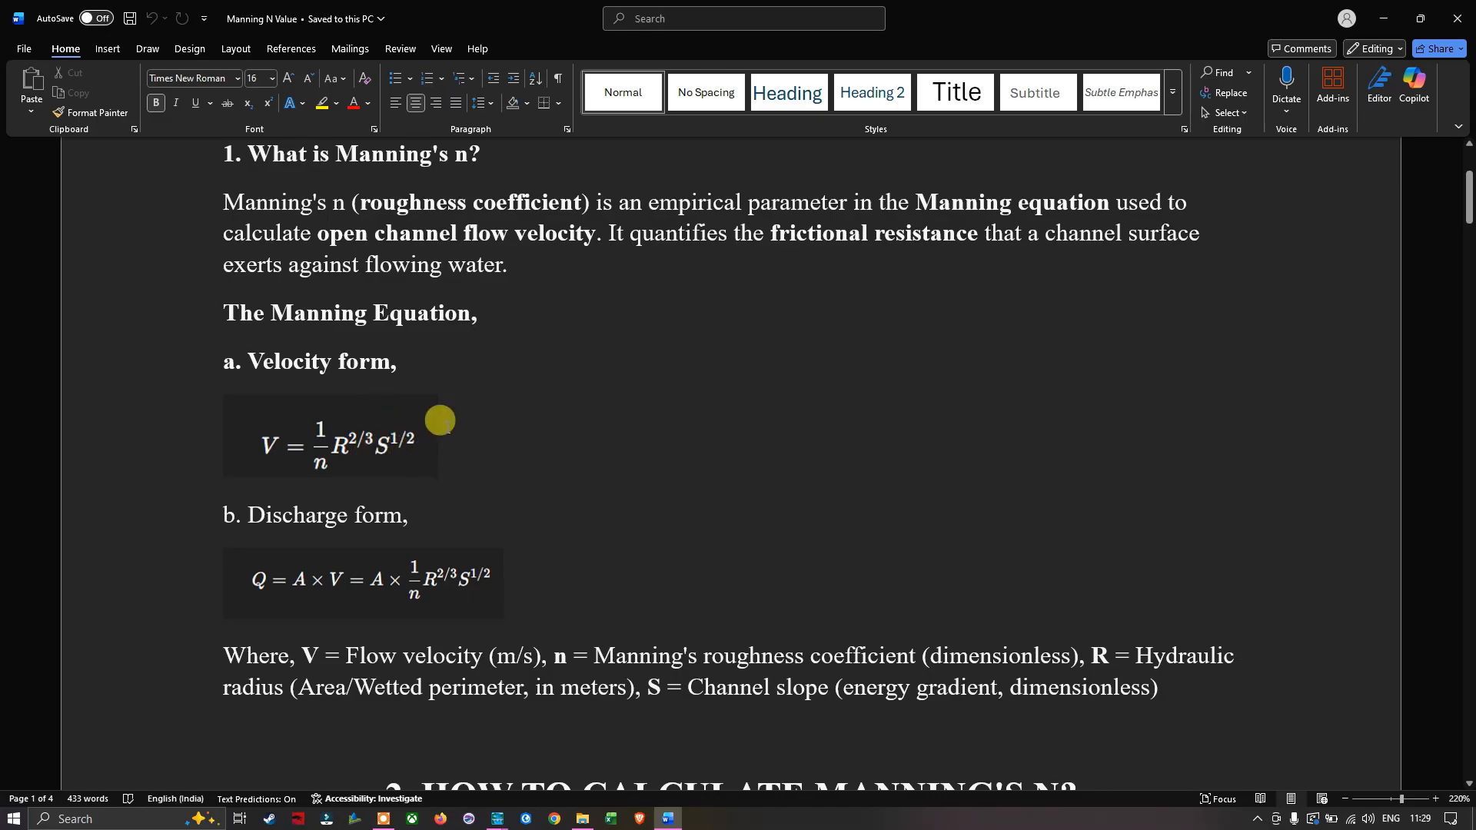
scroll(440, 420, "down", 1)
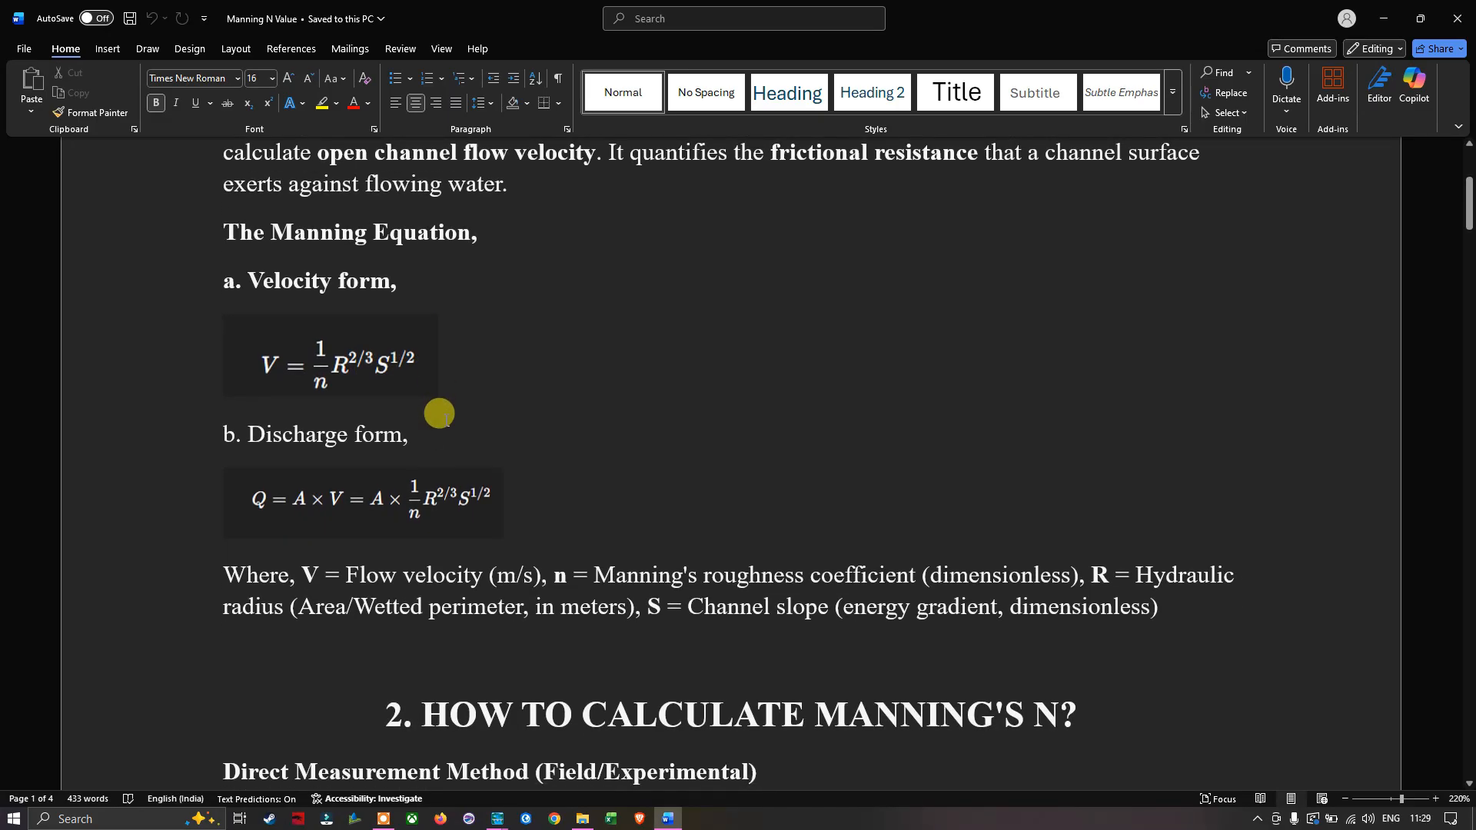
scroll(443, 417, "down", 1)
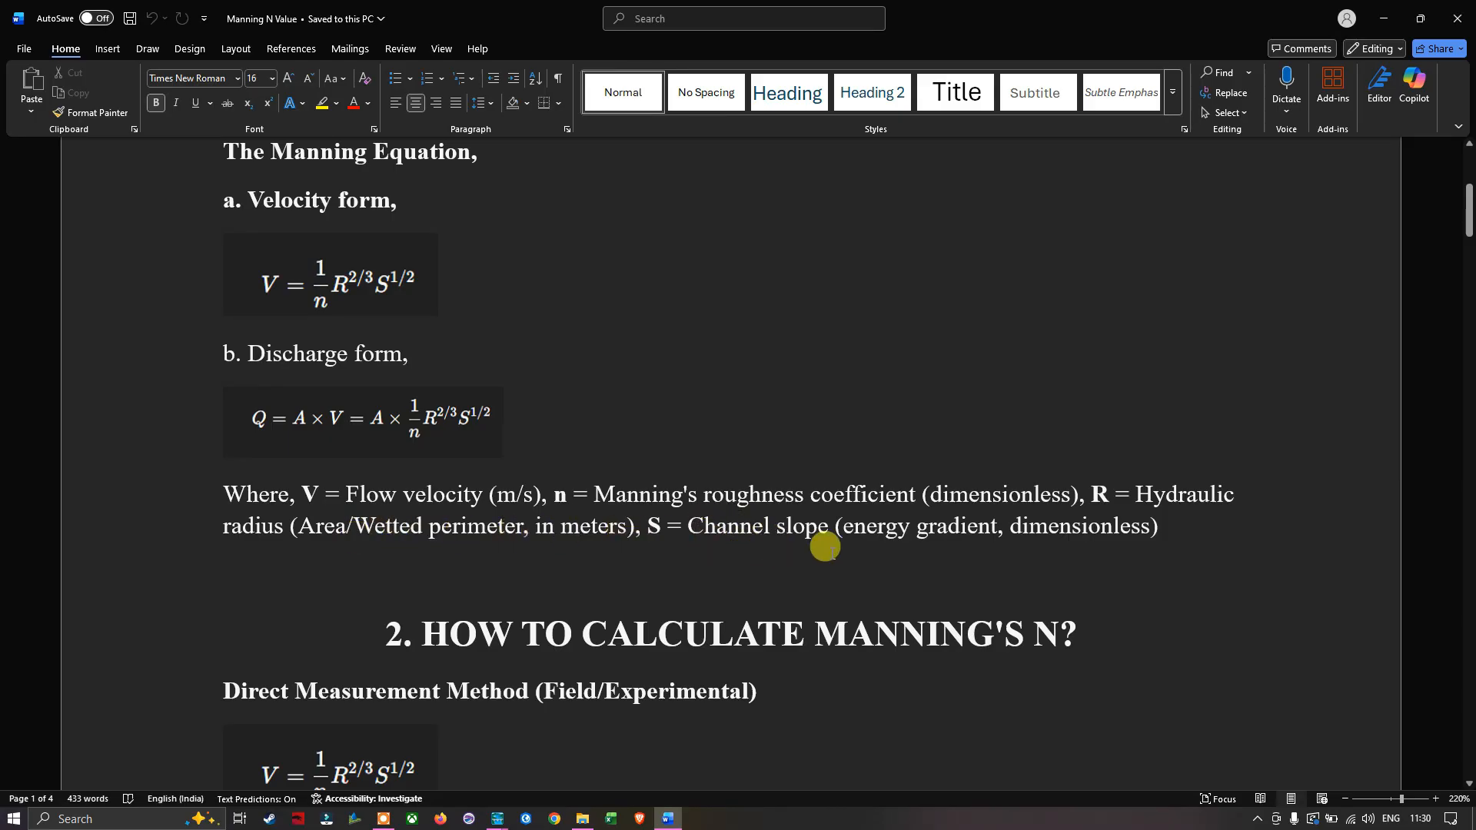
scroll(732, 518, "down", 3)
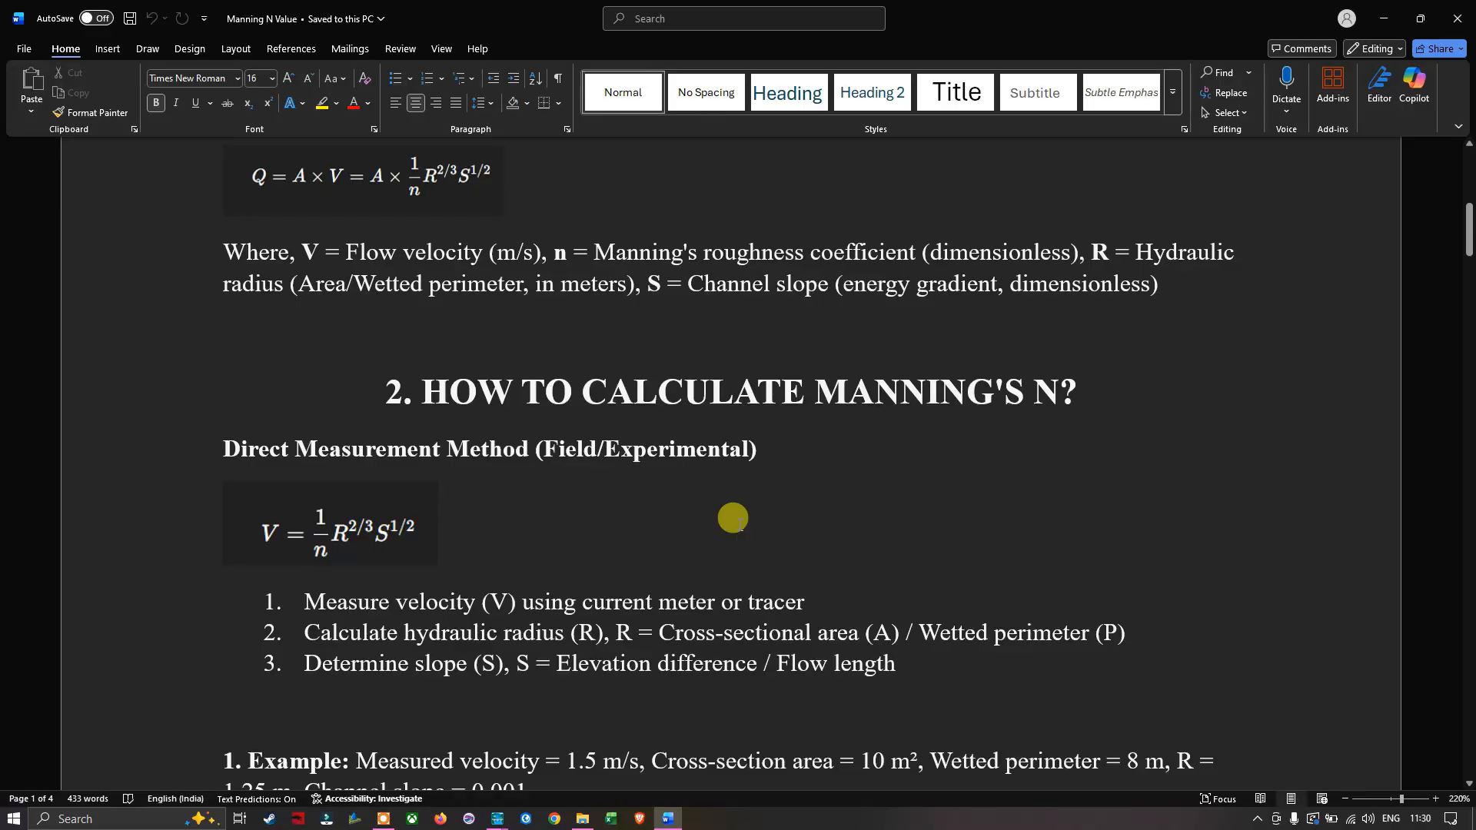
scroll(732, 517, "down", 1)
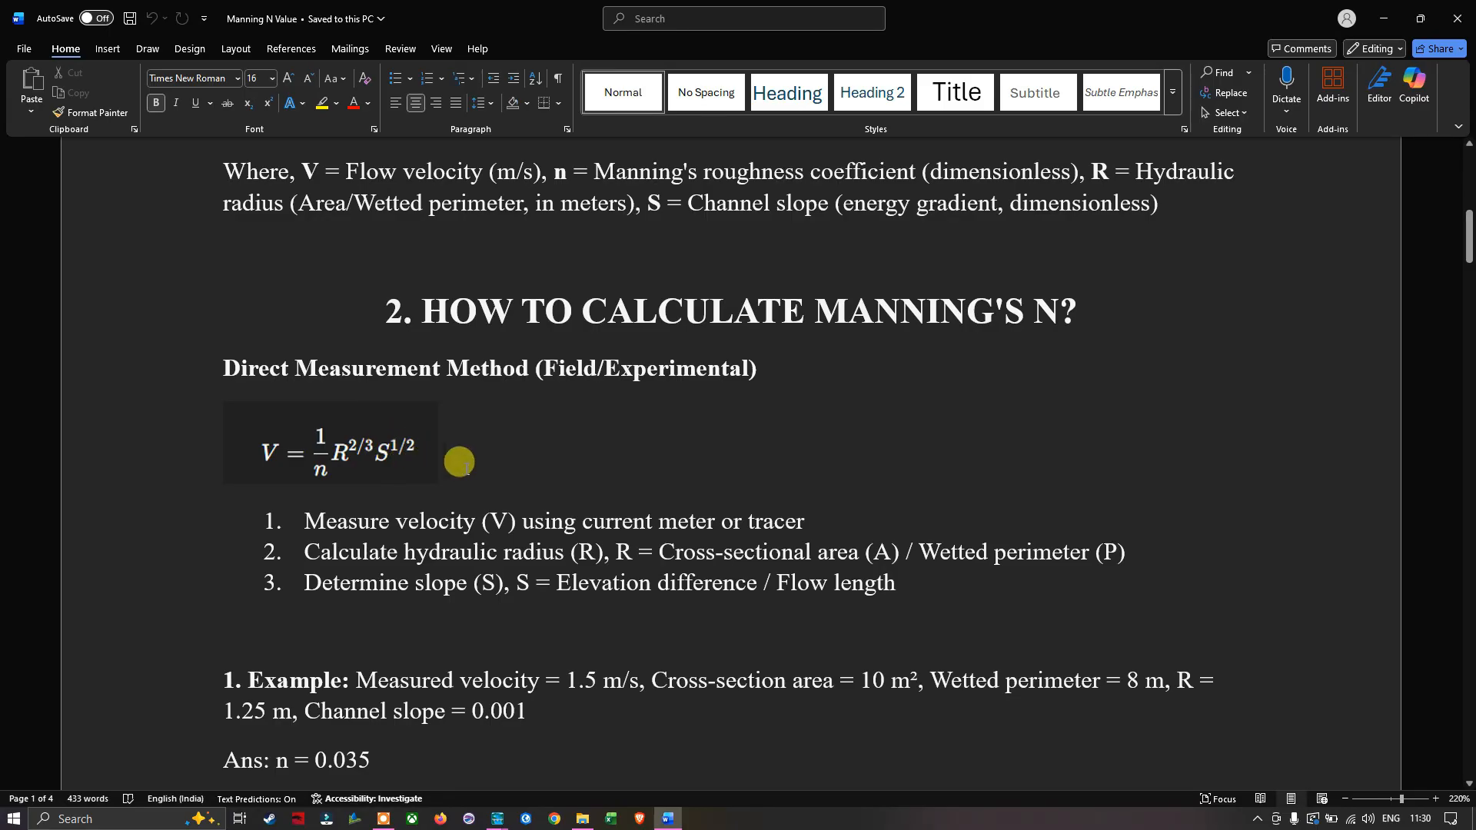
scroll(465, 460, "down", 1)
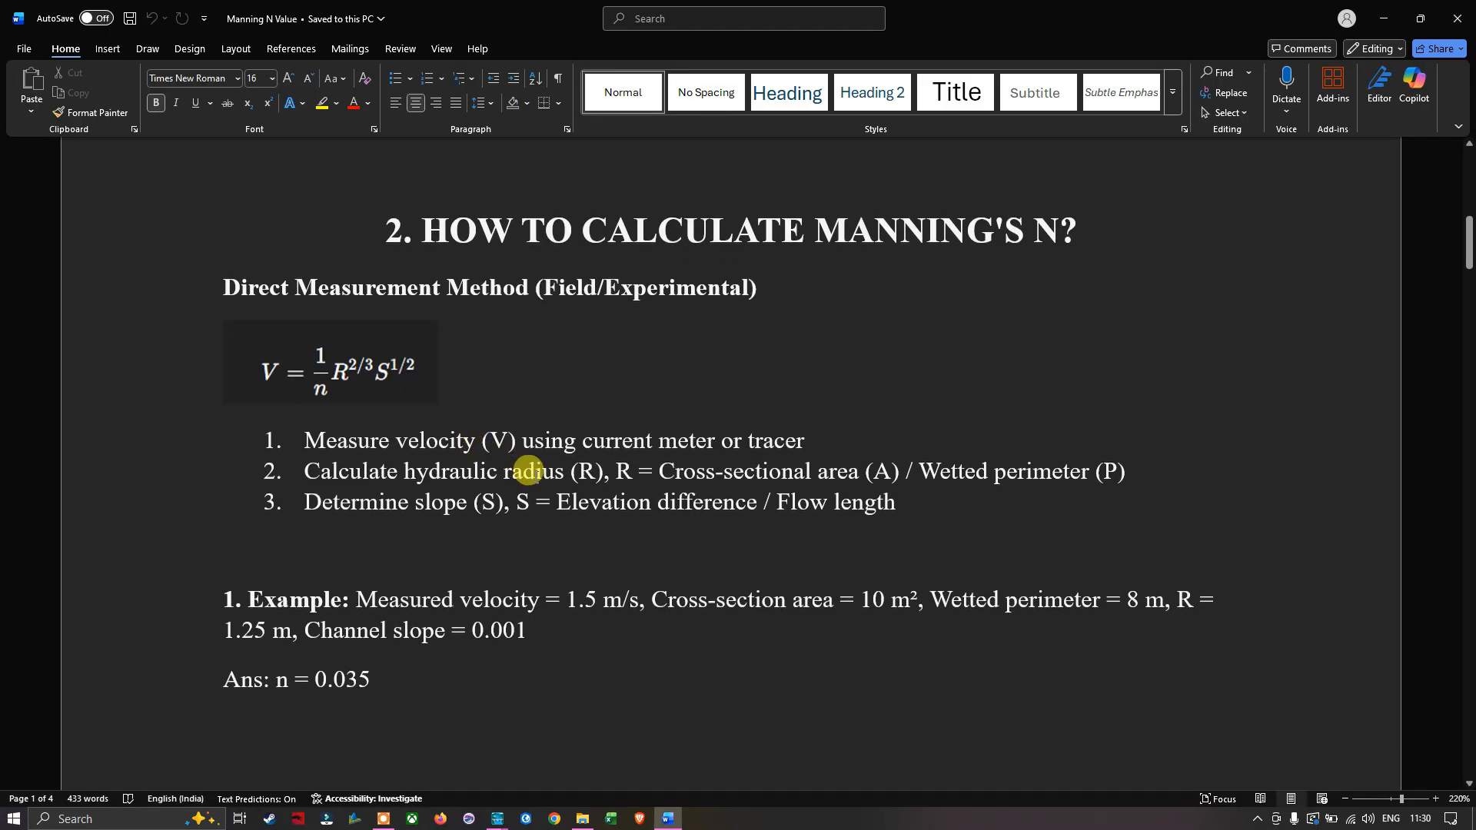
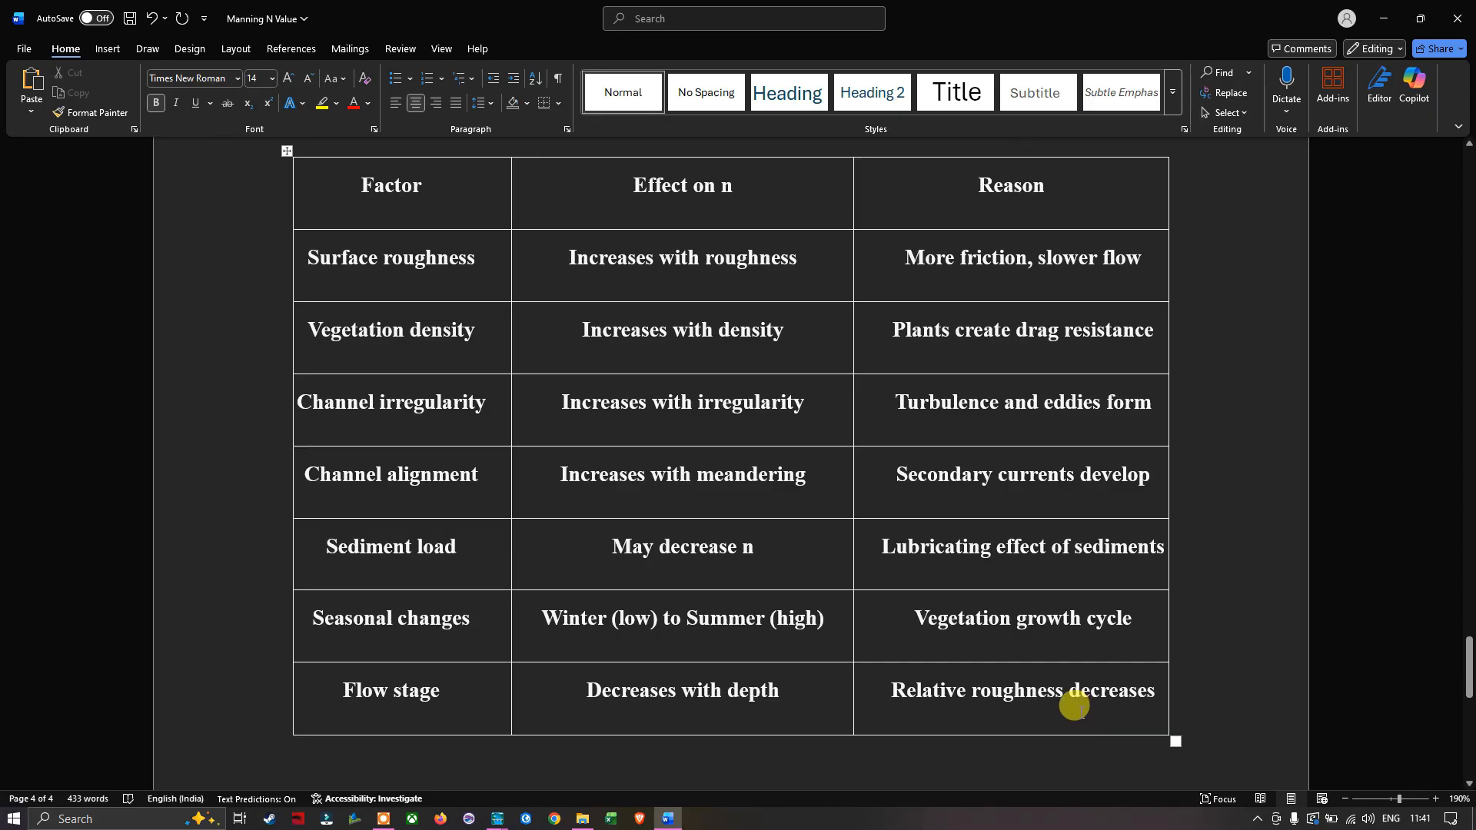
- Return to the HEC-RAS Manning's n table, enter 0.06 for station 37003 in n #1 and fill the whole column with it
scroll(1077, 705, "up", 1)
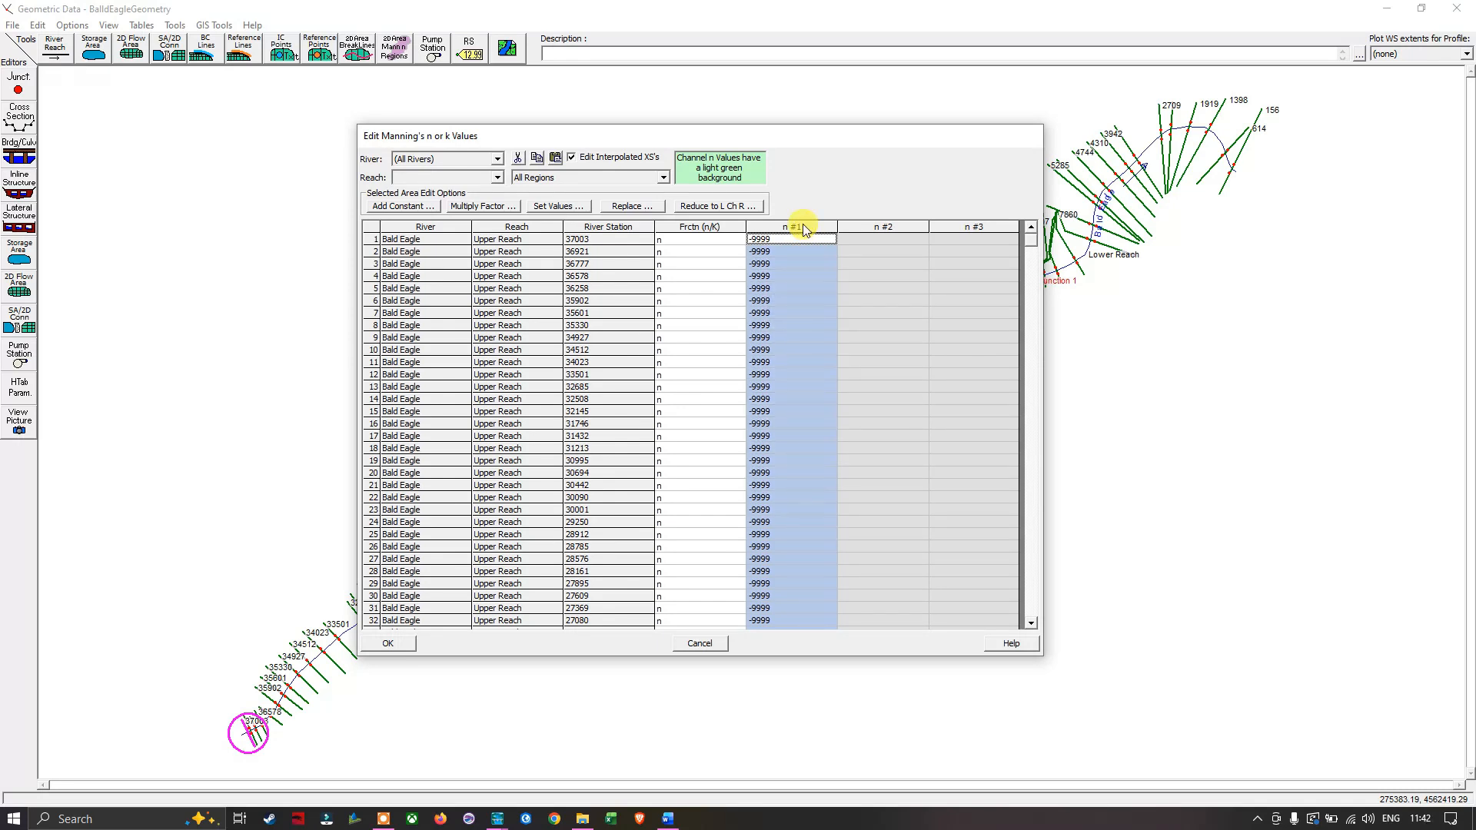
left_click(788, 239)
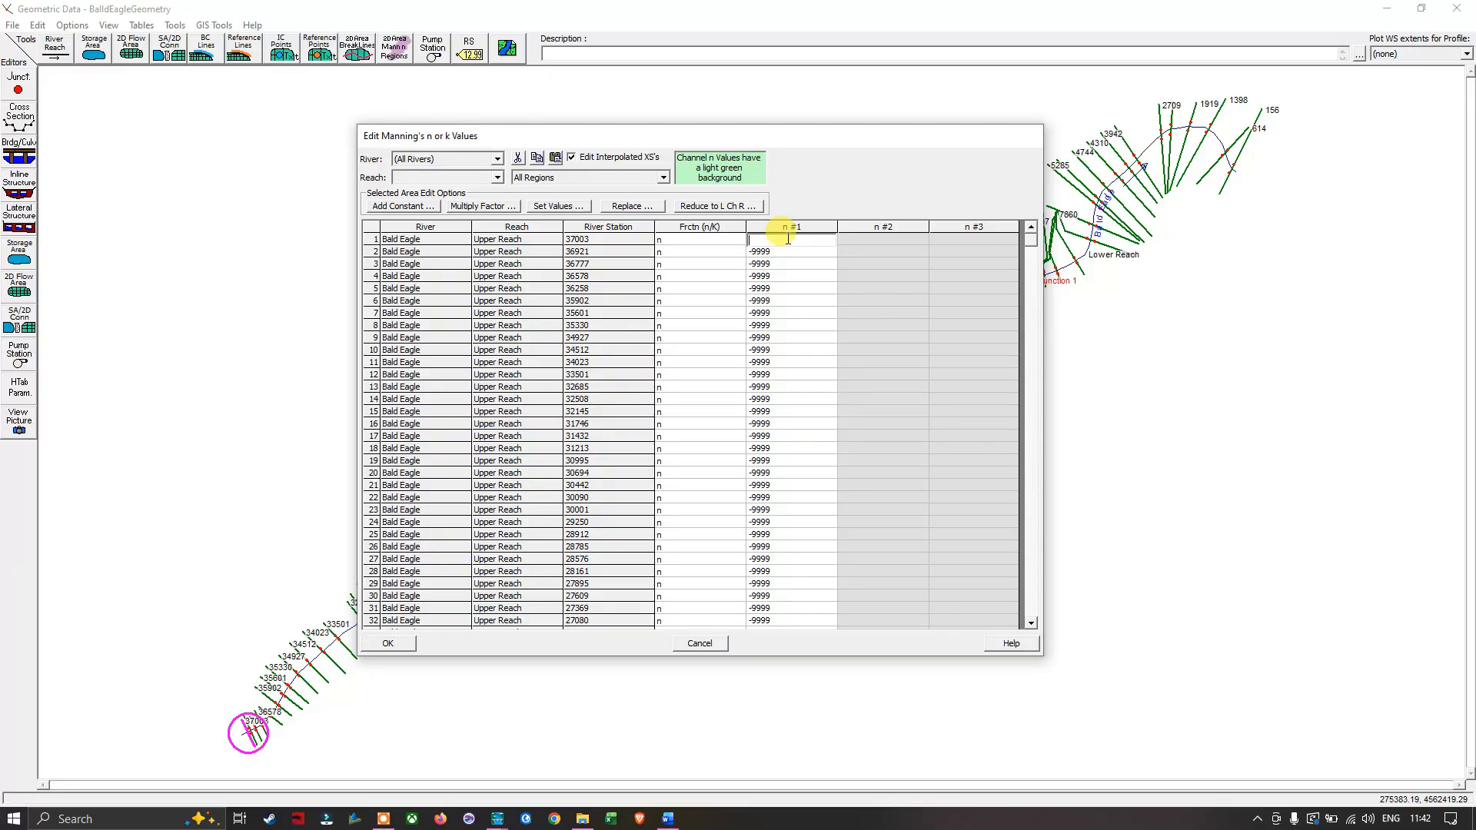
type(".06")
key("Return")
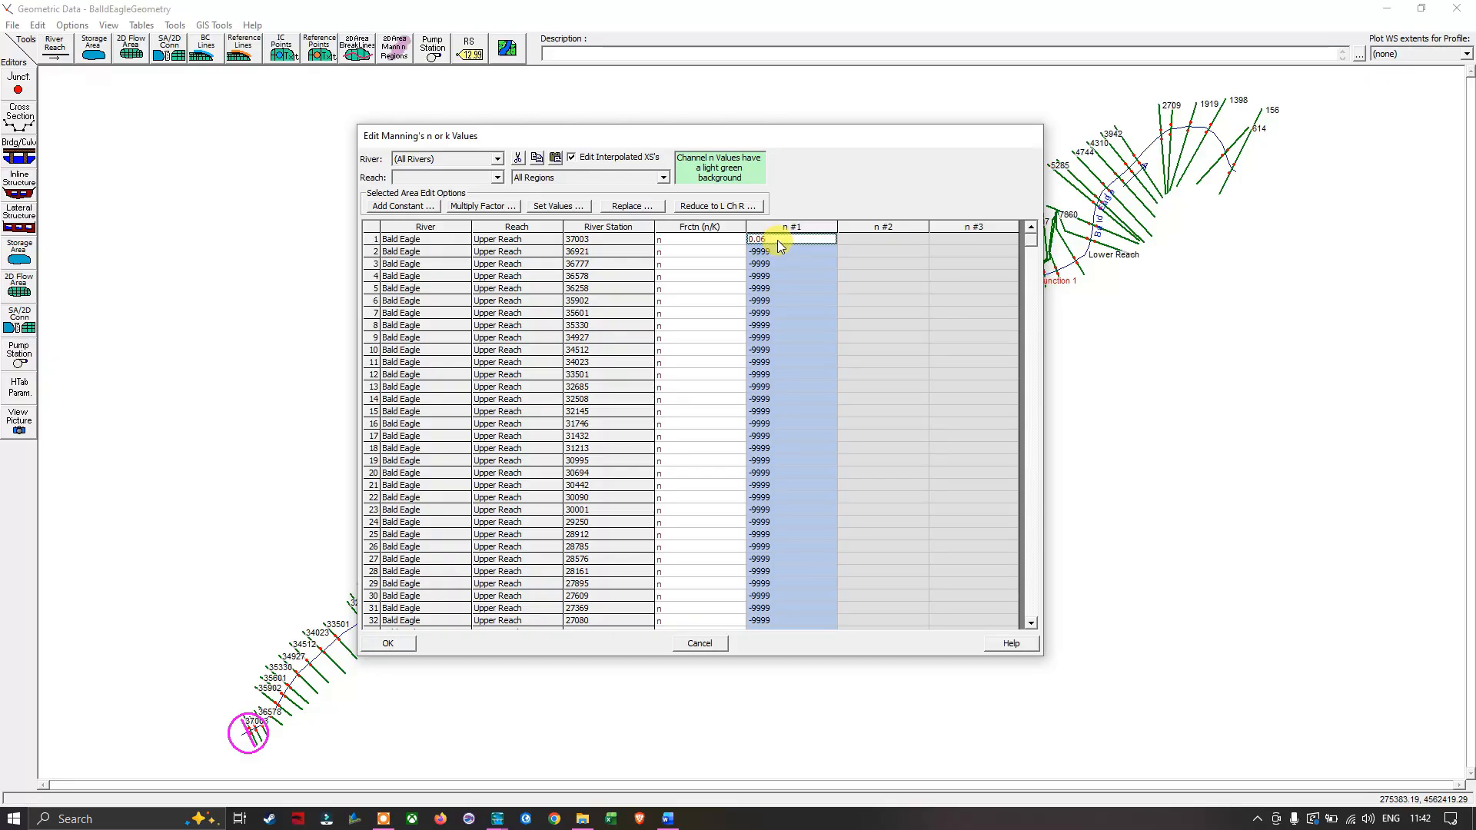
left_click(778, 241)
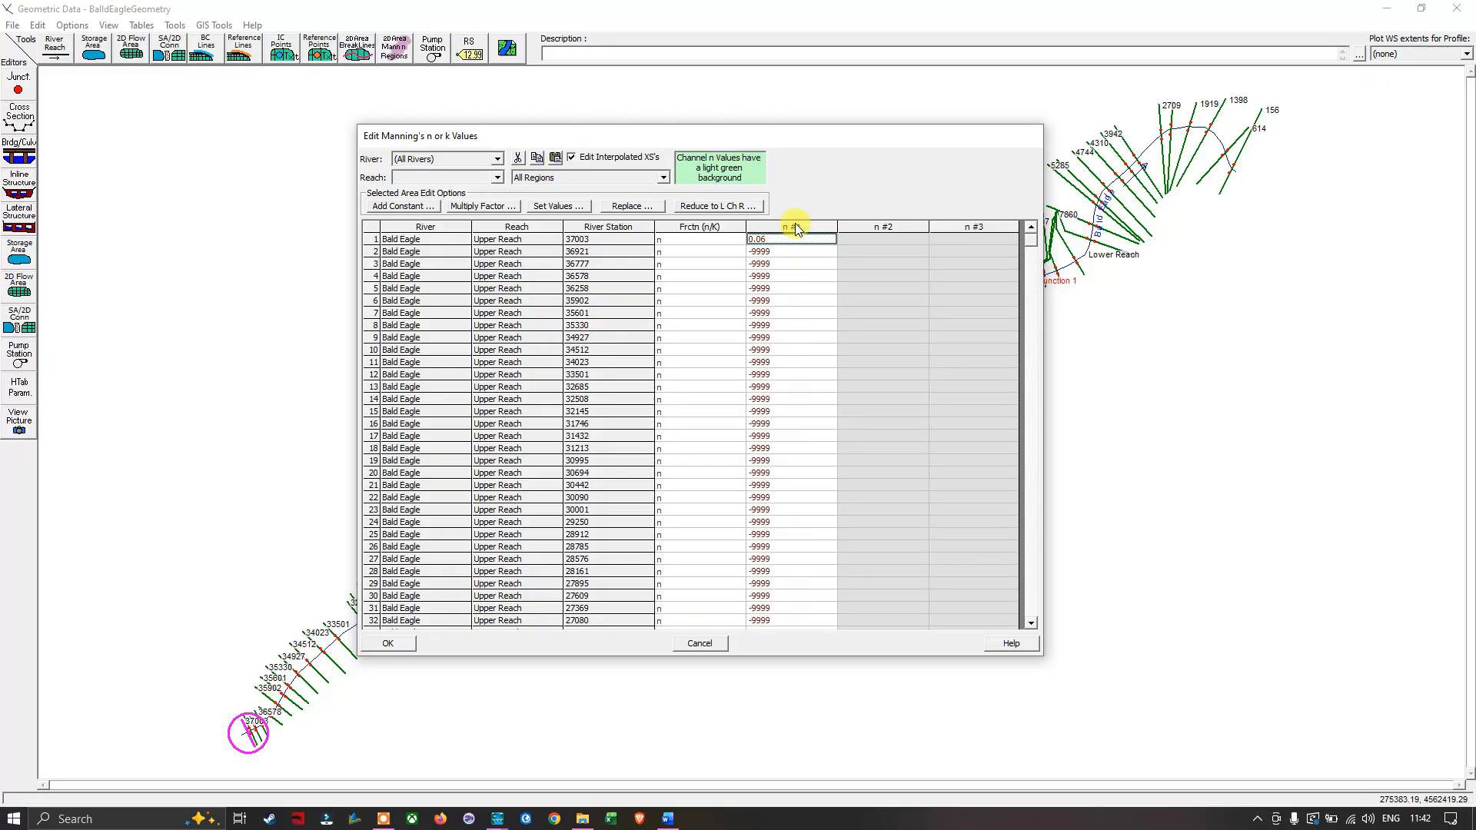
left_click(793, 226)
left_click(781, 245)
left_click(792, 252)
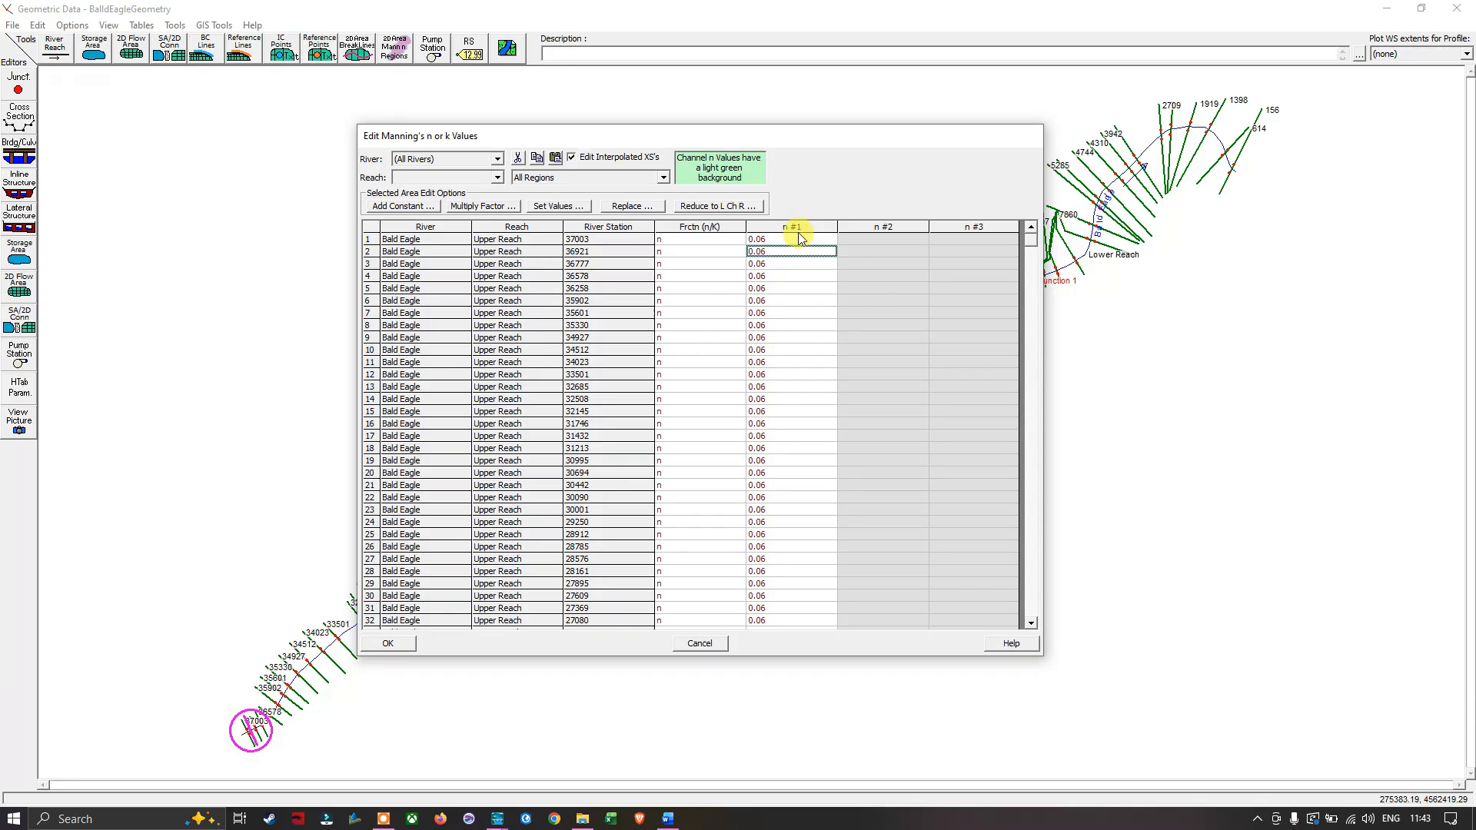
- Apply Set Values to the entire n #1 column with an amount of 0.06
left_click(801, 227)
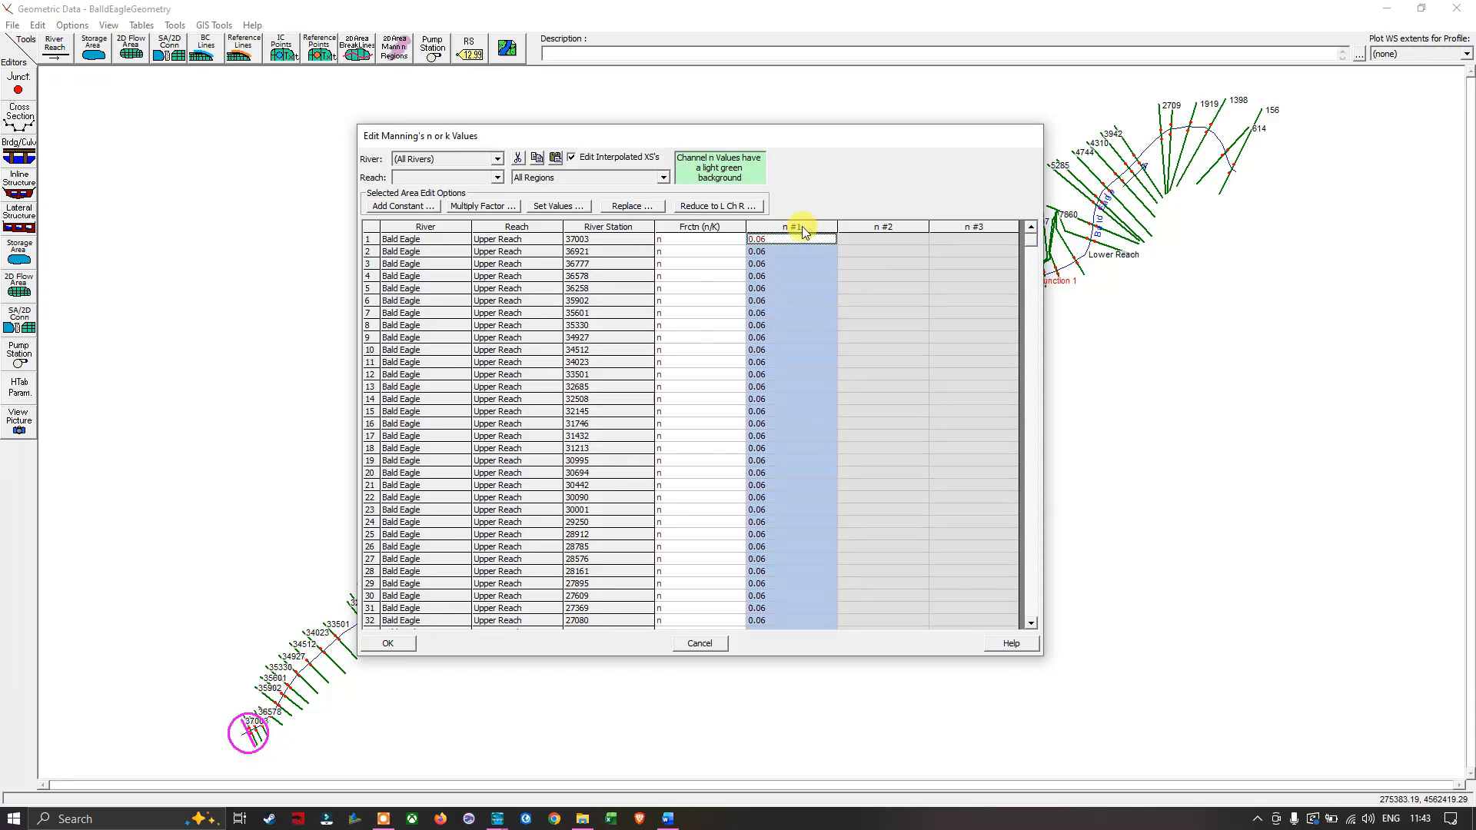
left_click(563, 209)
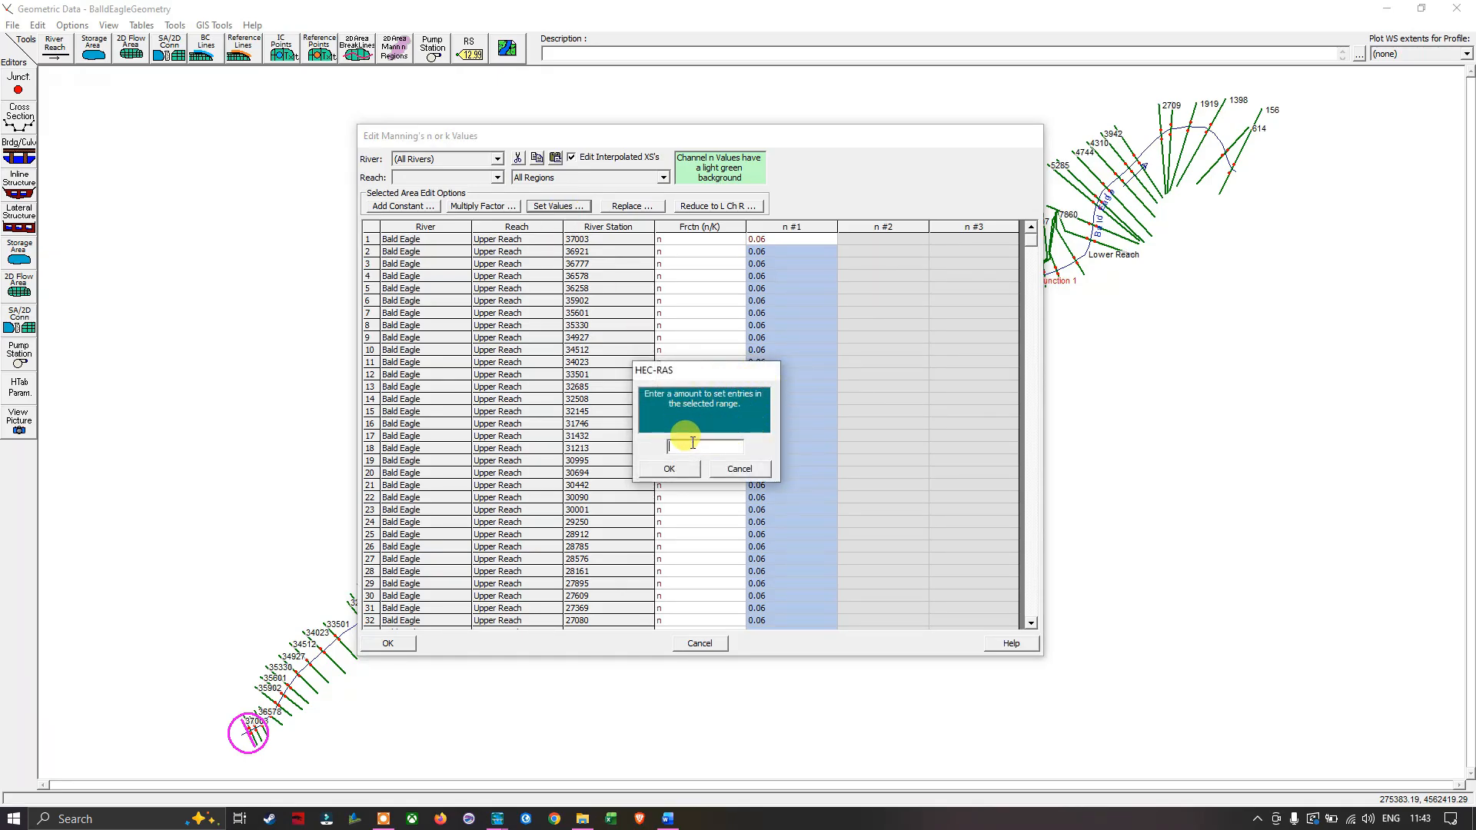
type("0.06")
left_click(684, 468)
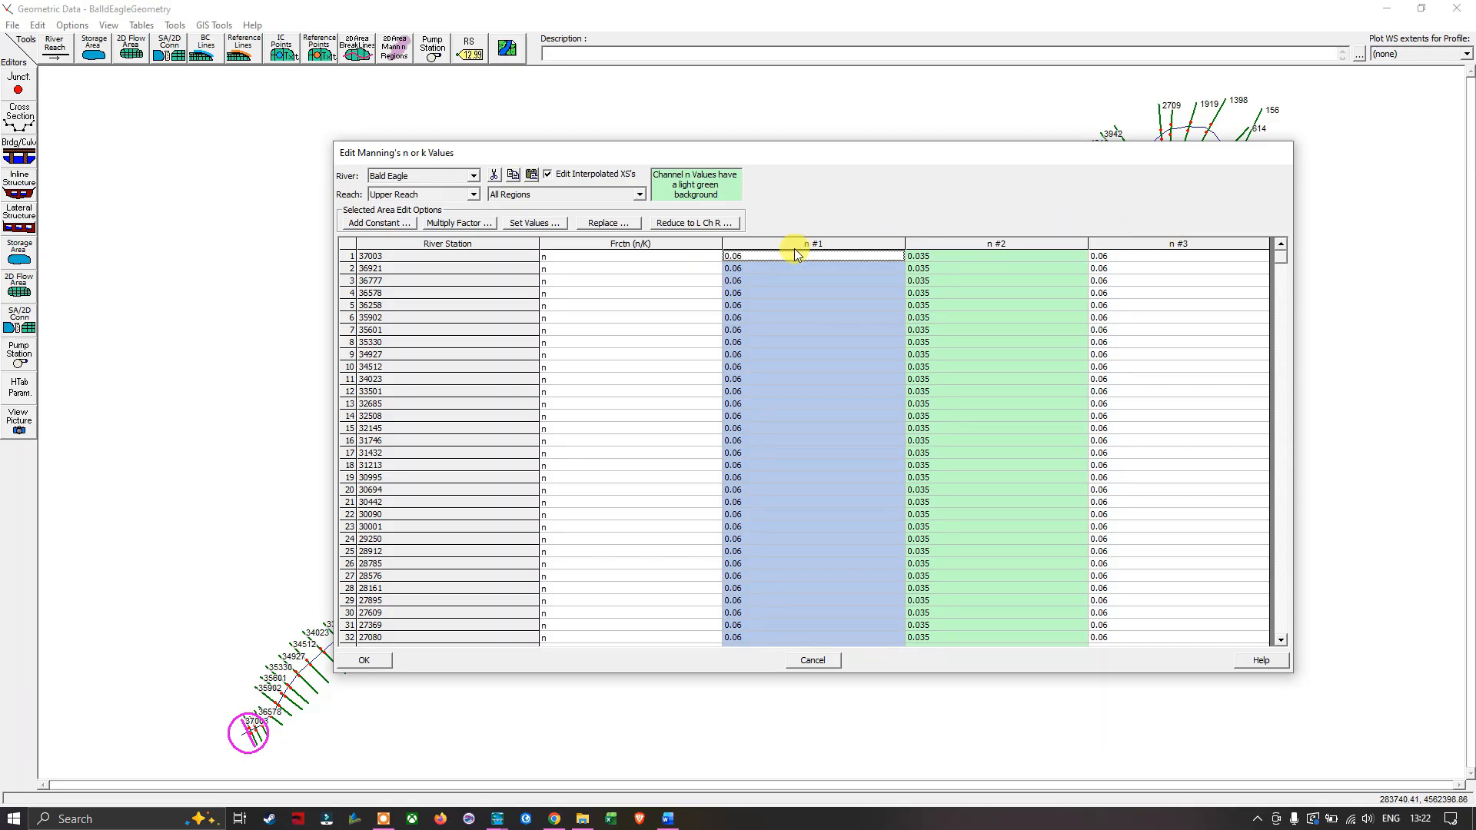
- Set the left overbank n values of all rivers to 0.06 and accept the Manning's n table
left_click(472, 178)
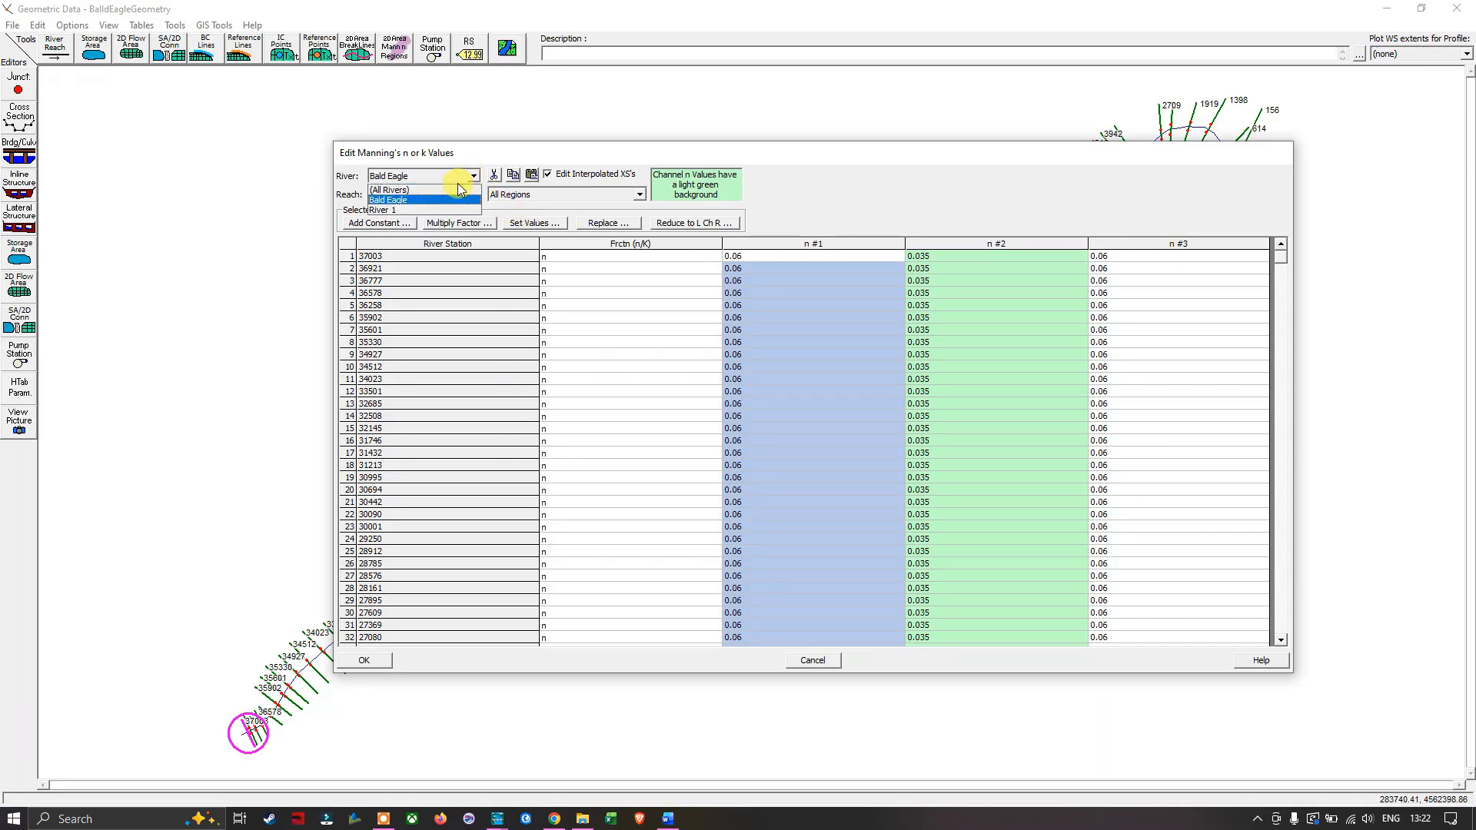
left_click(438, 190)
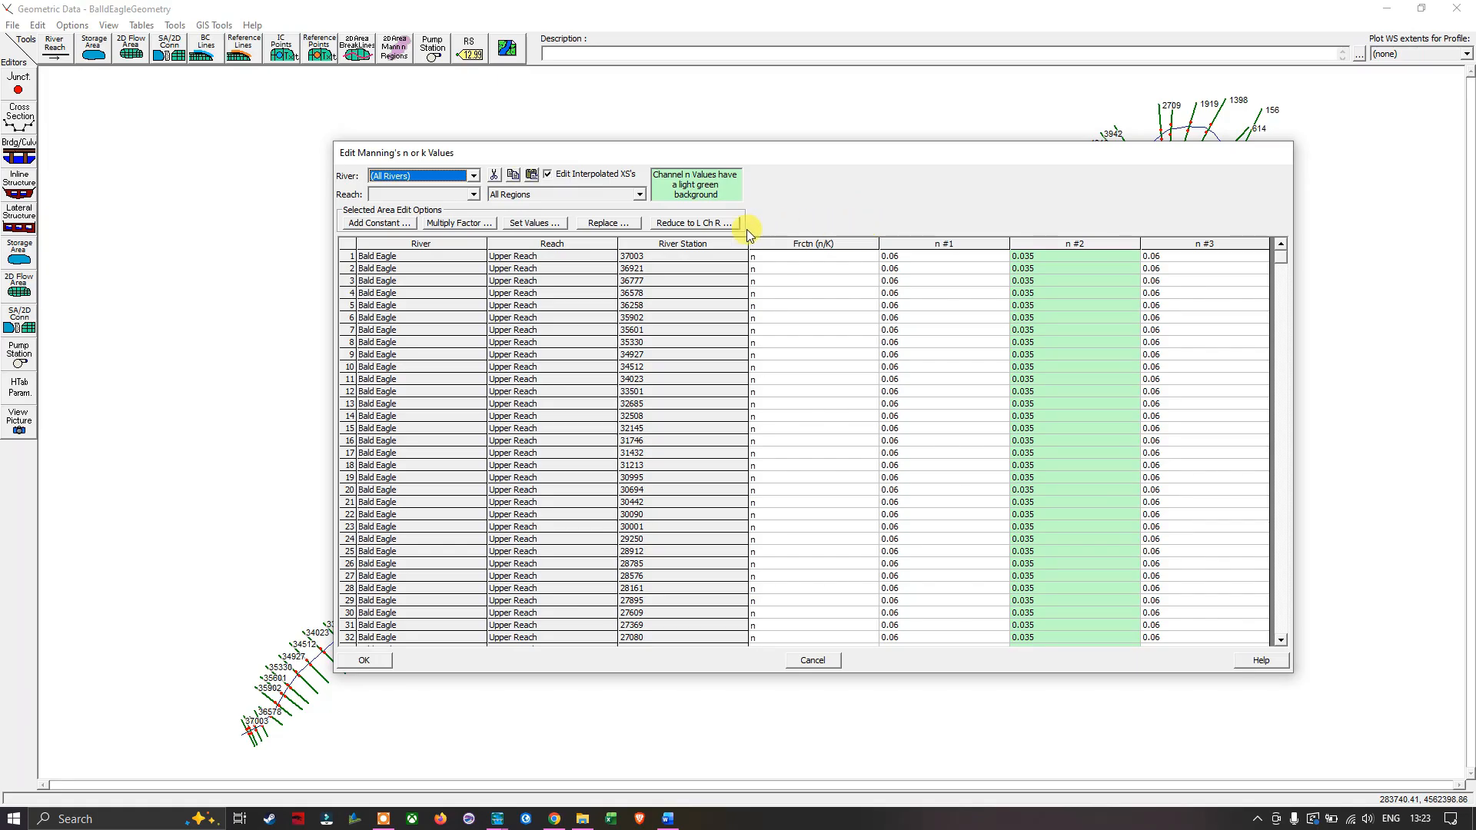
left_click(639, 197)
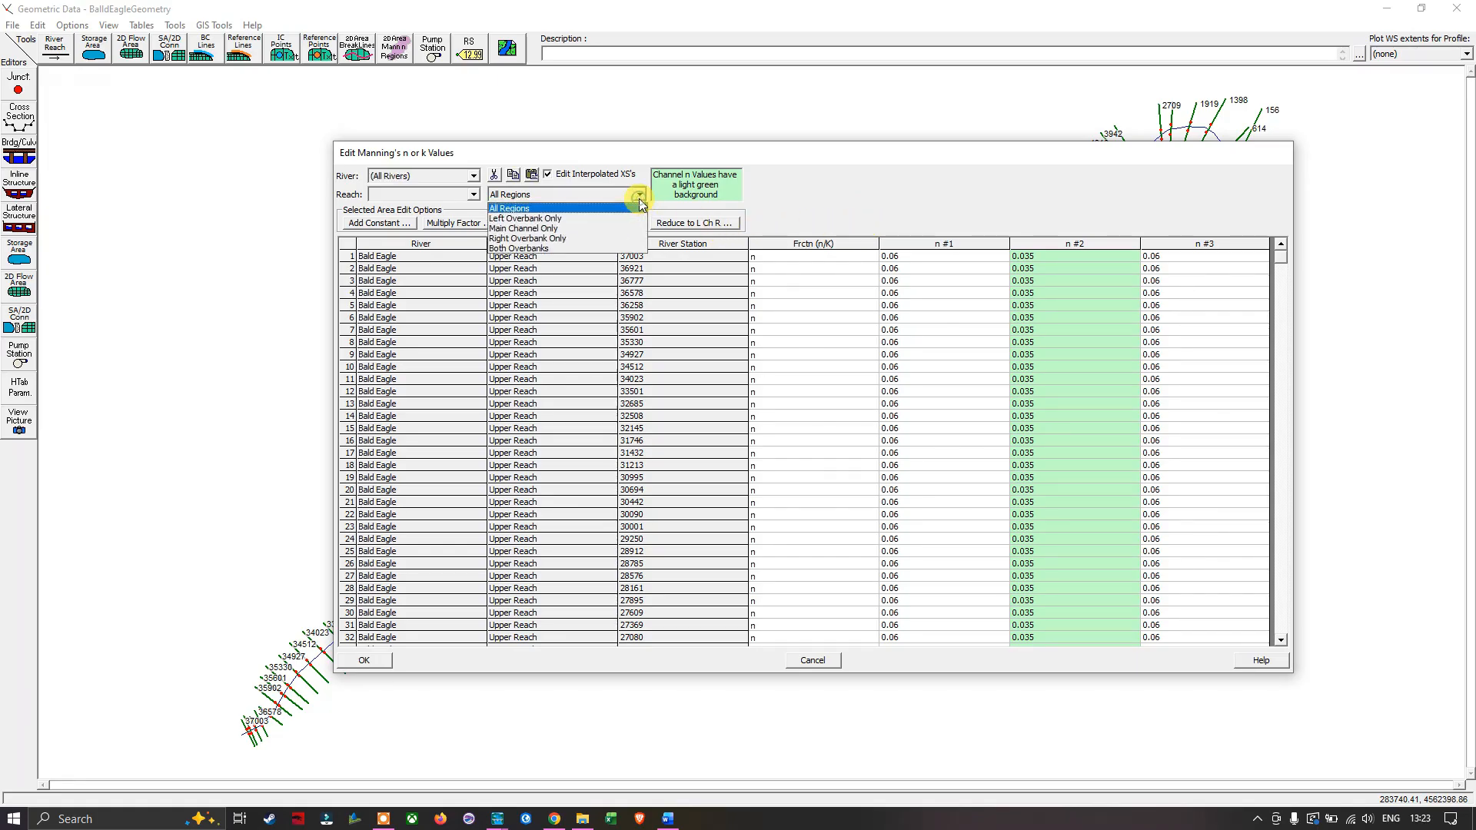
left_click(565, 219)
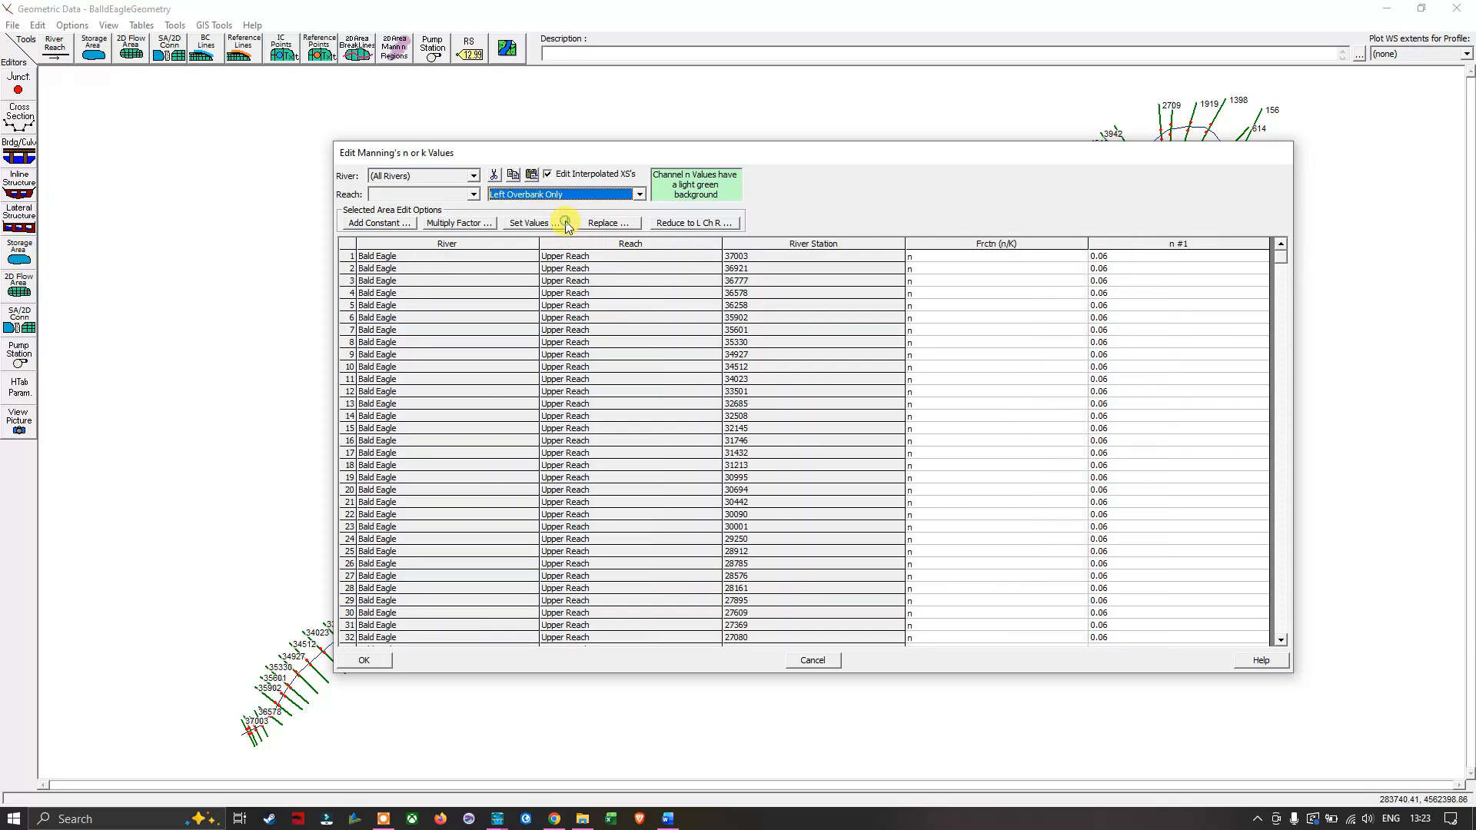
left_click(1163, 243)
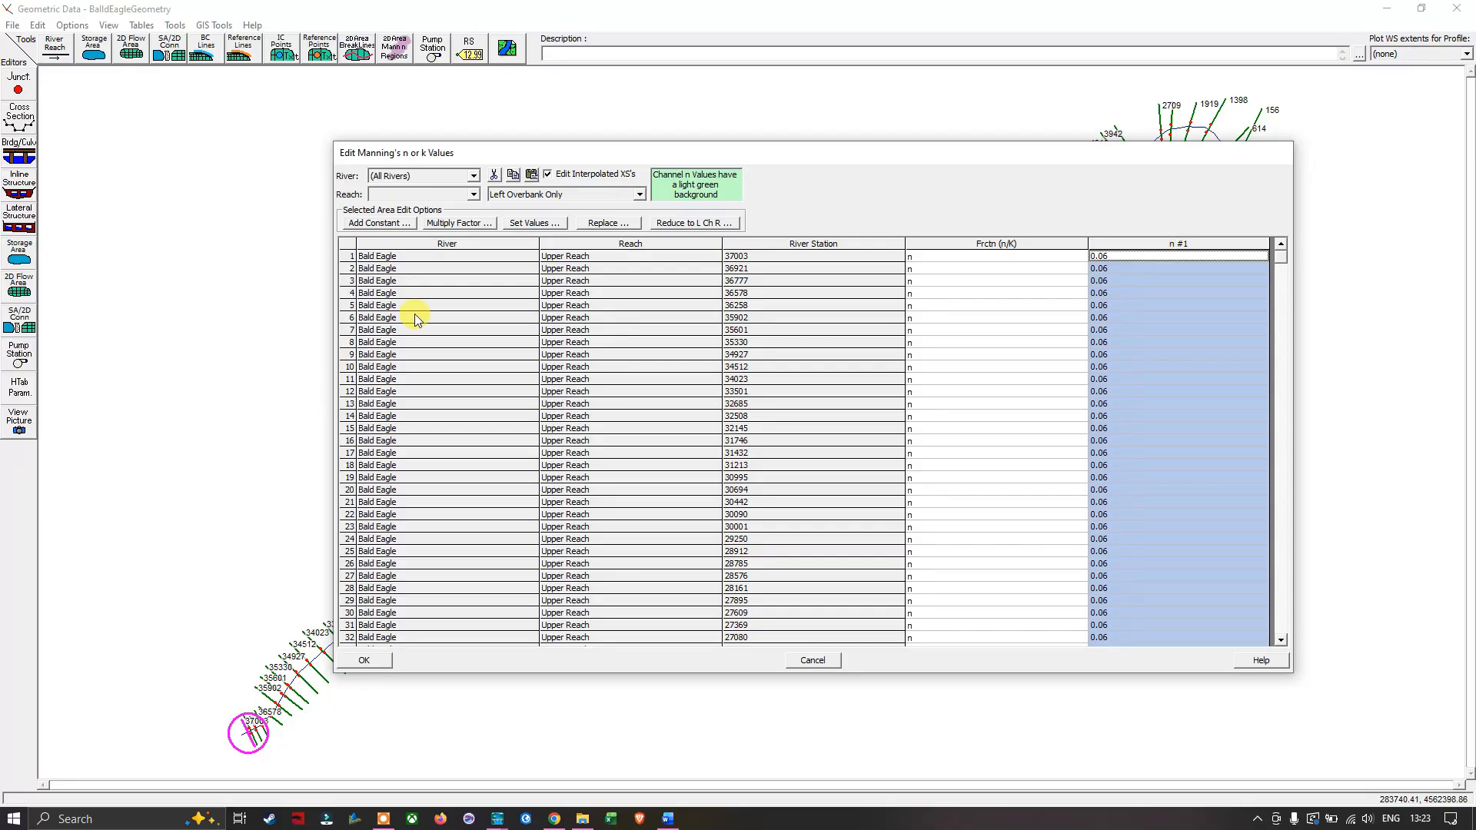
left_click(529, 223)
left_click(808, 463)
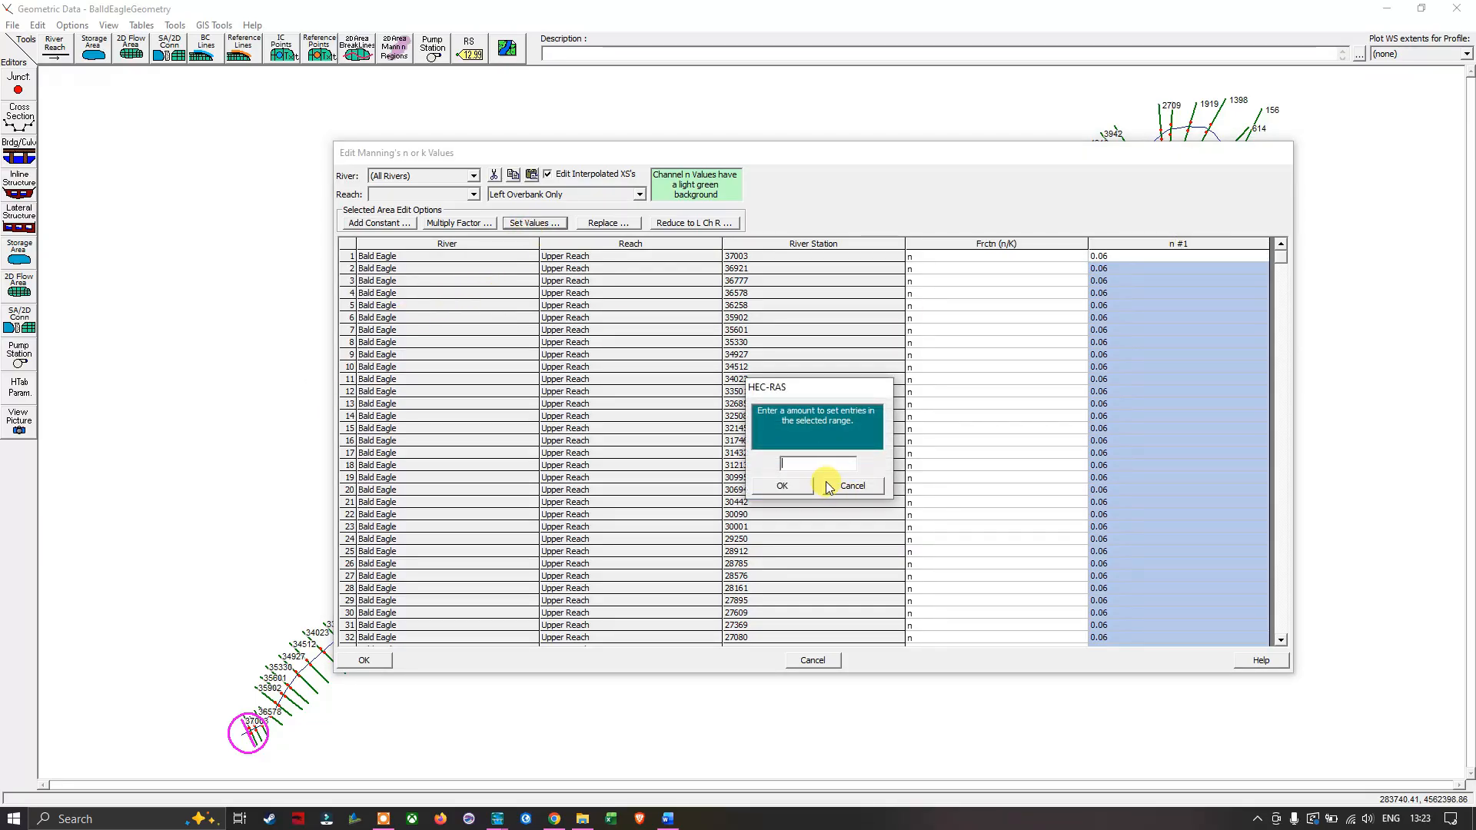
type("0.06")
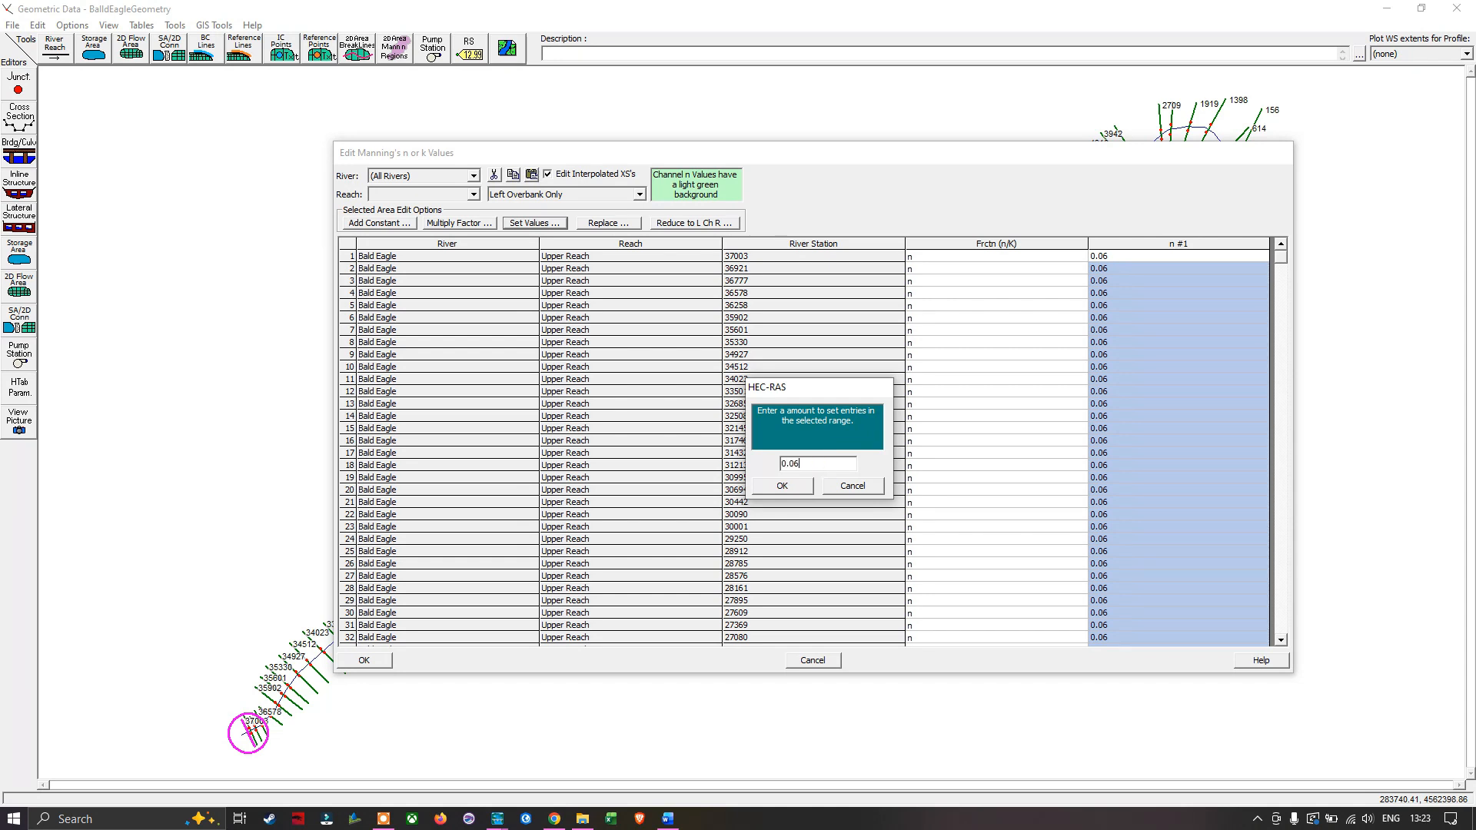
left_click(797, 487)
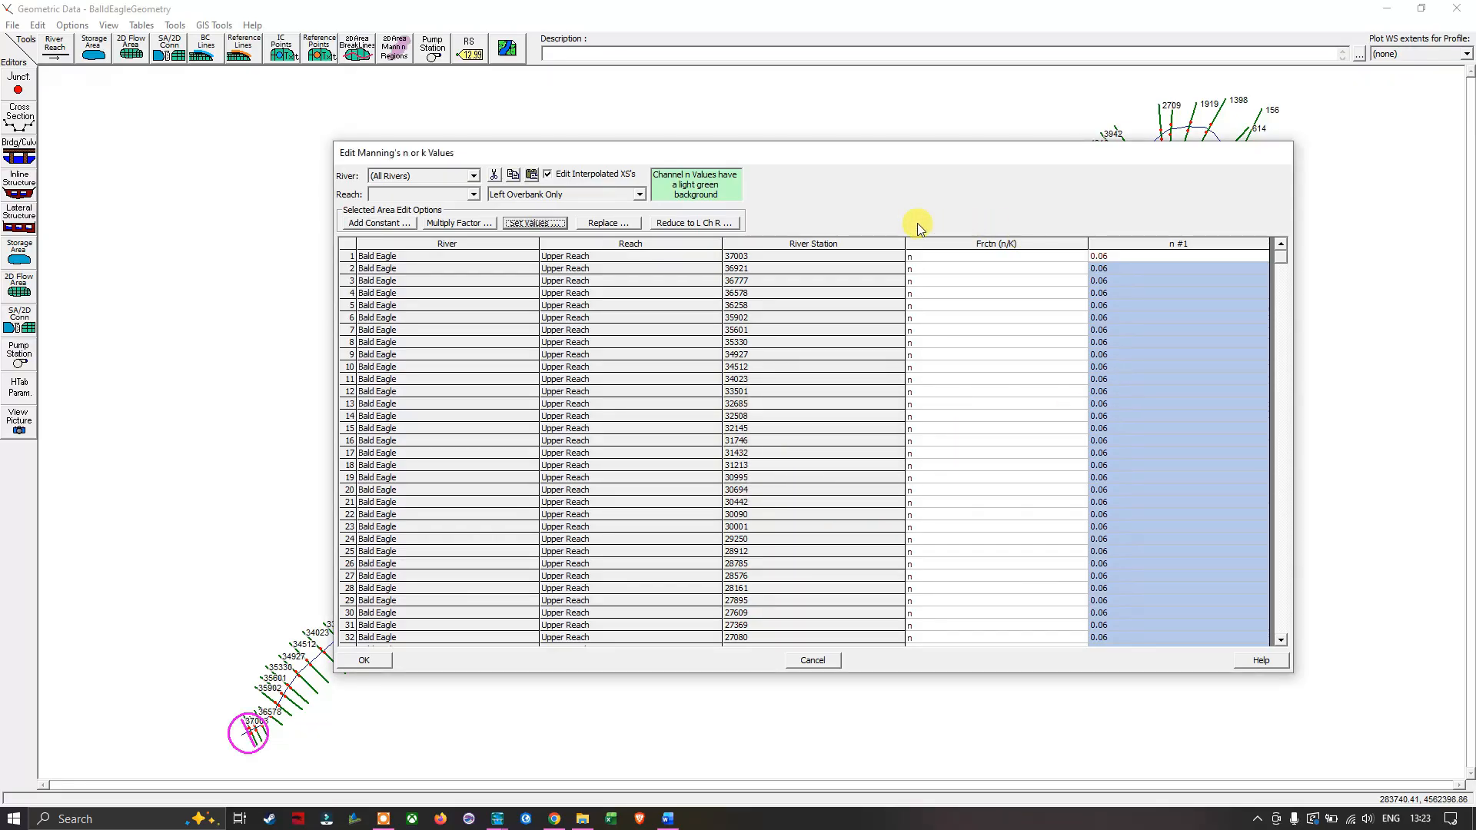
left_click(363, 661)
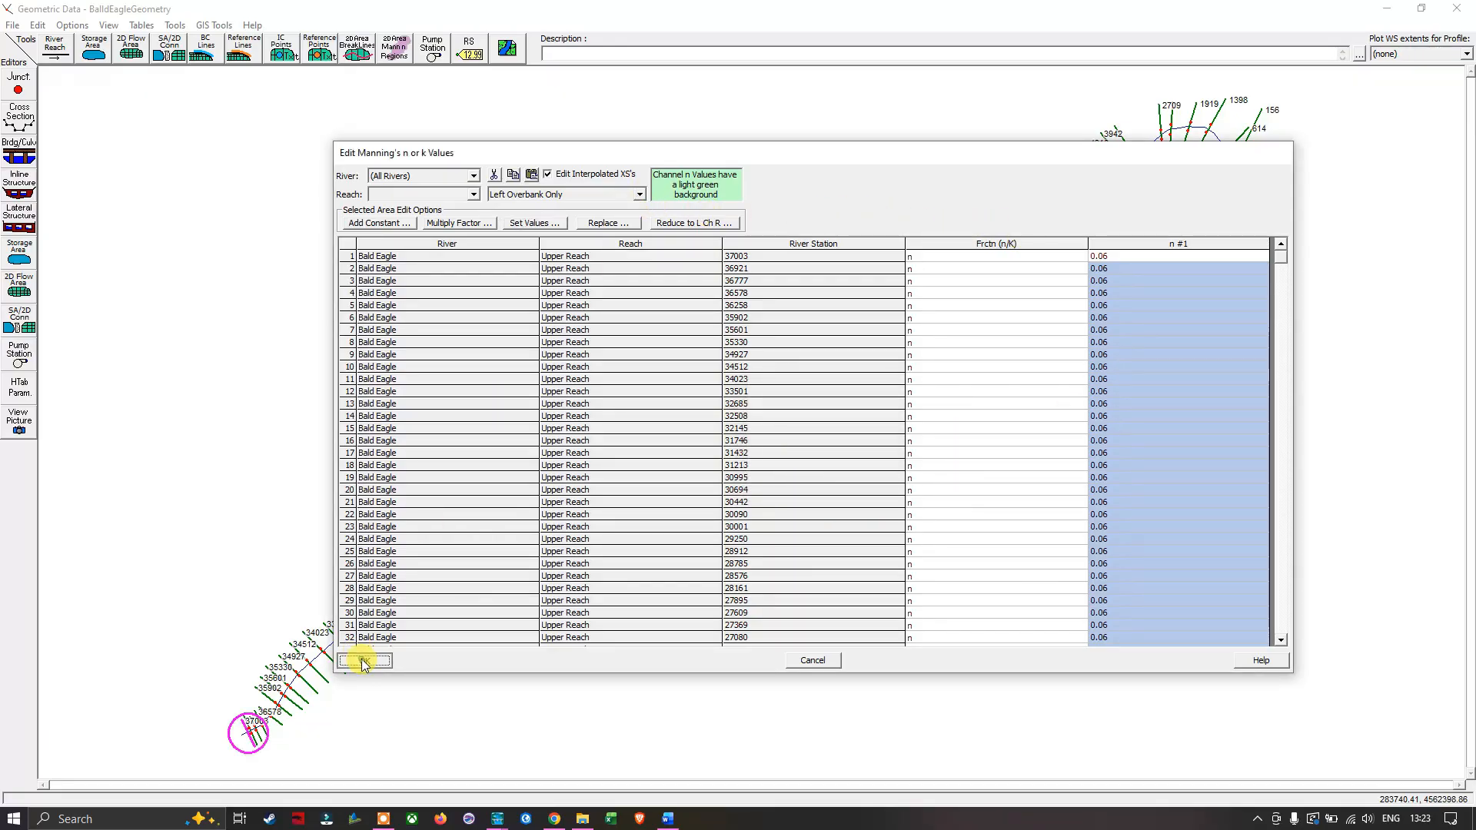
- Reopen the Manning's n table, set the main channel n values of all rivers to 0.035 and accept it
left_click(142, 25)
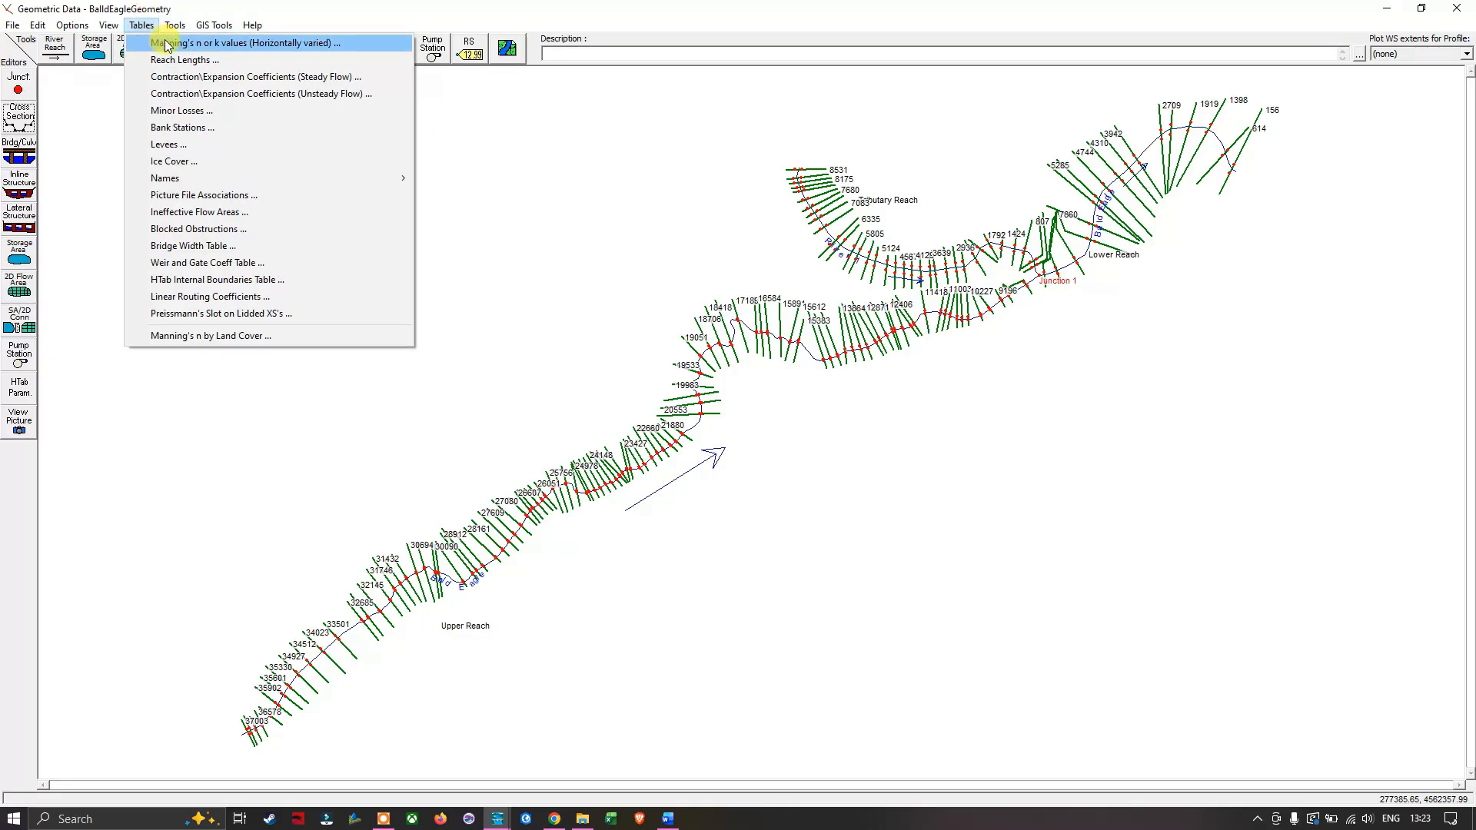
left_click(171, 44)
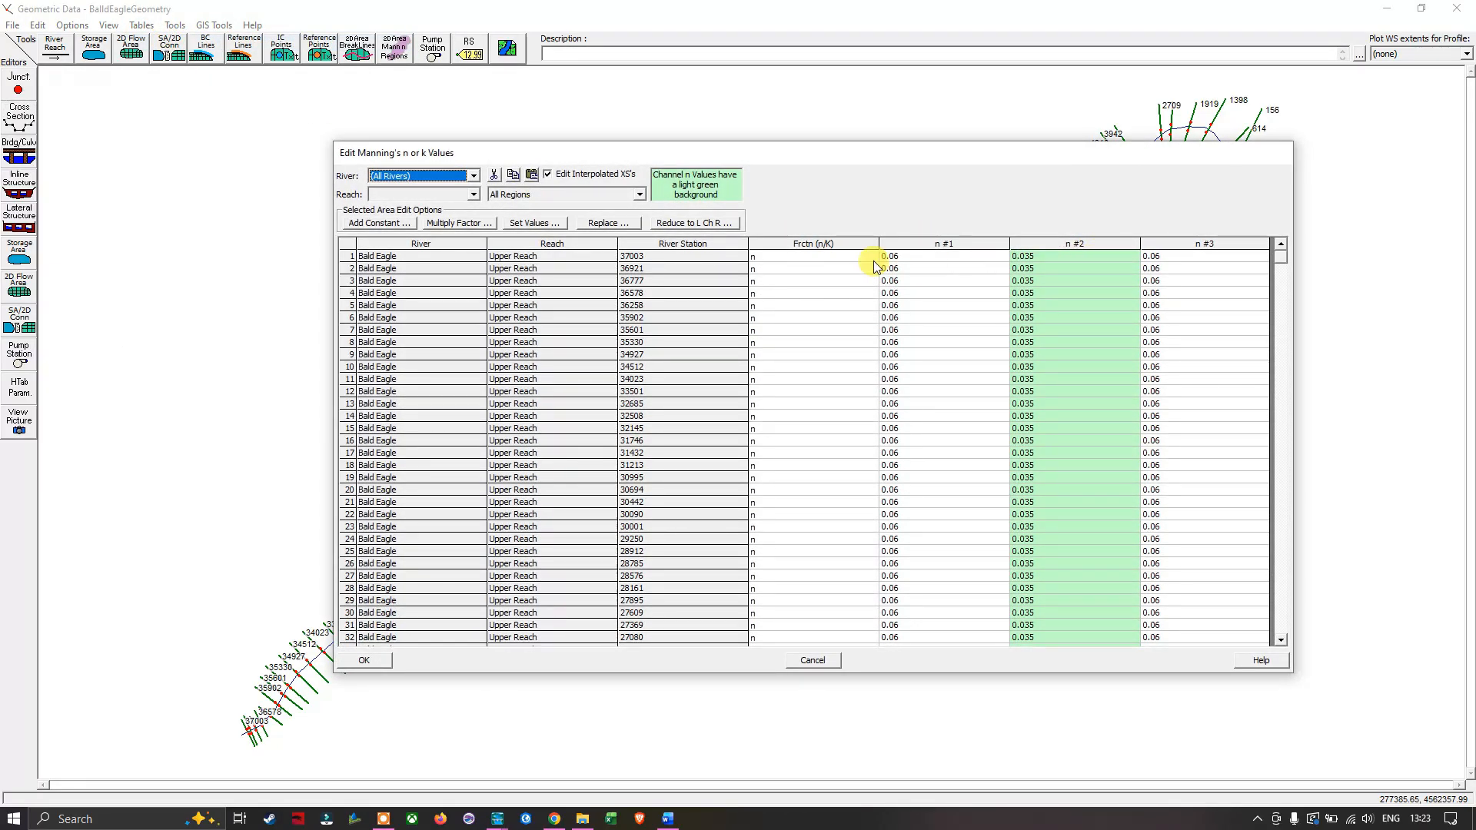
left_click(638, 194)
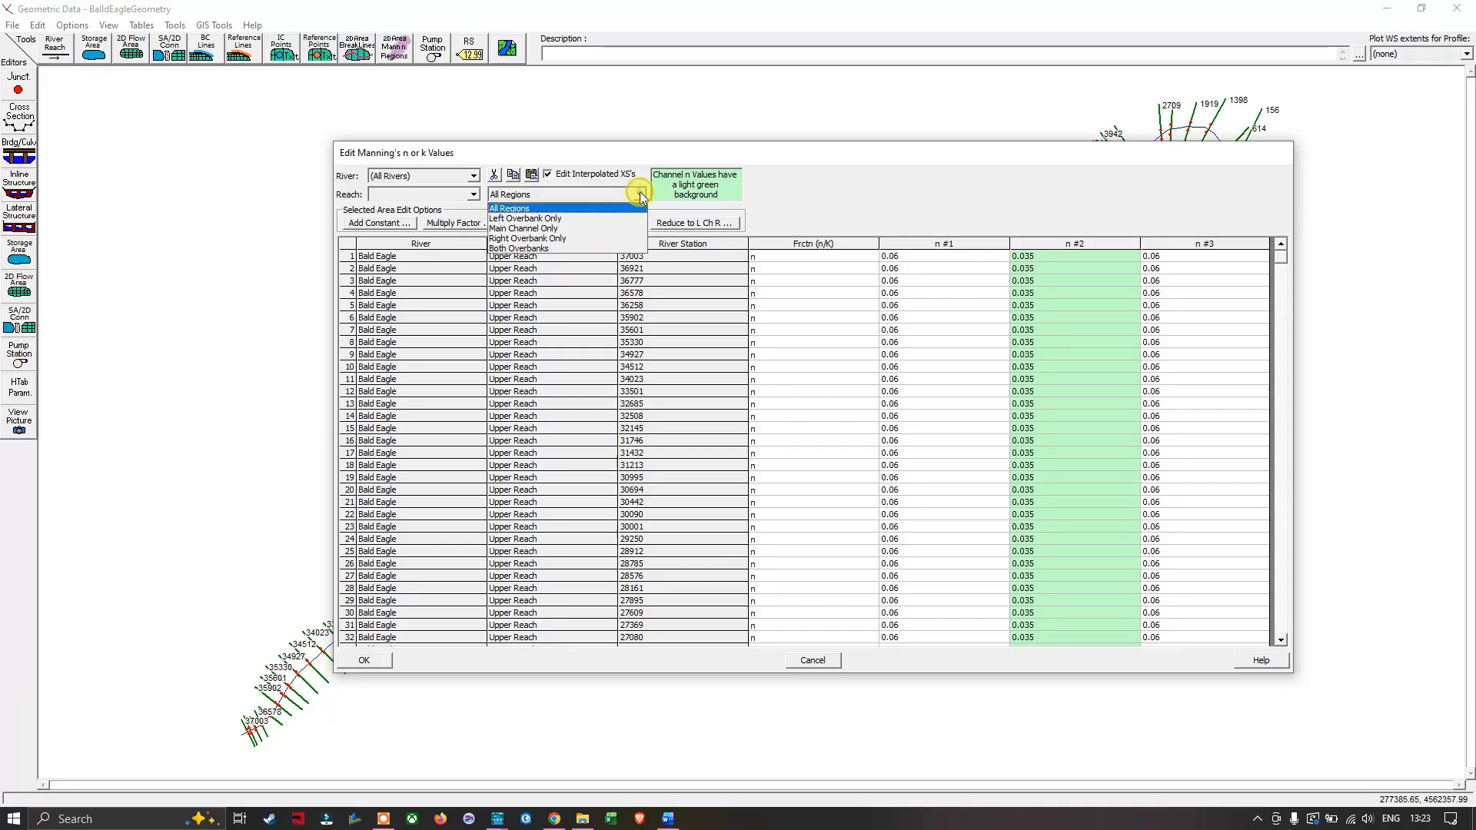
left_click(546, 229)
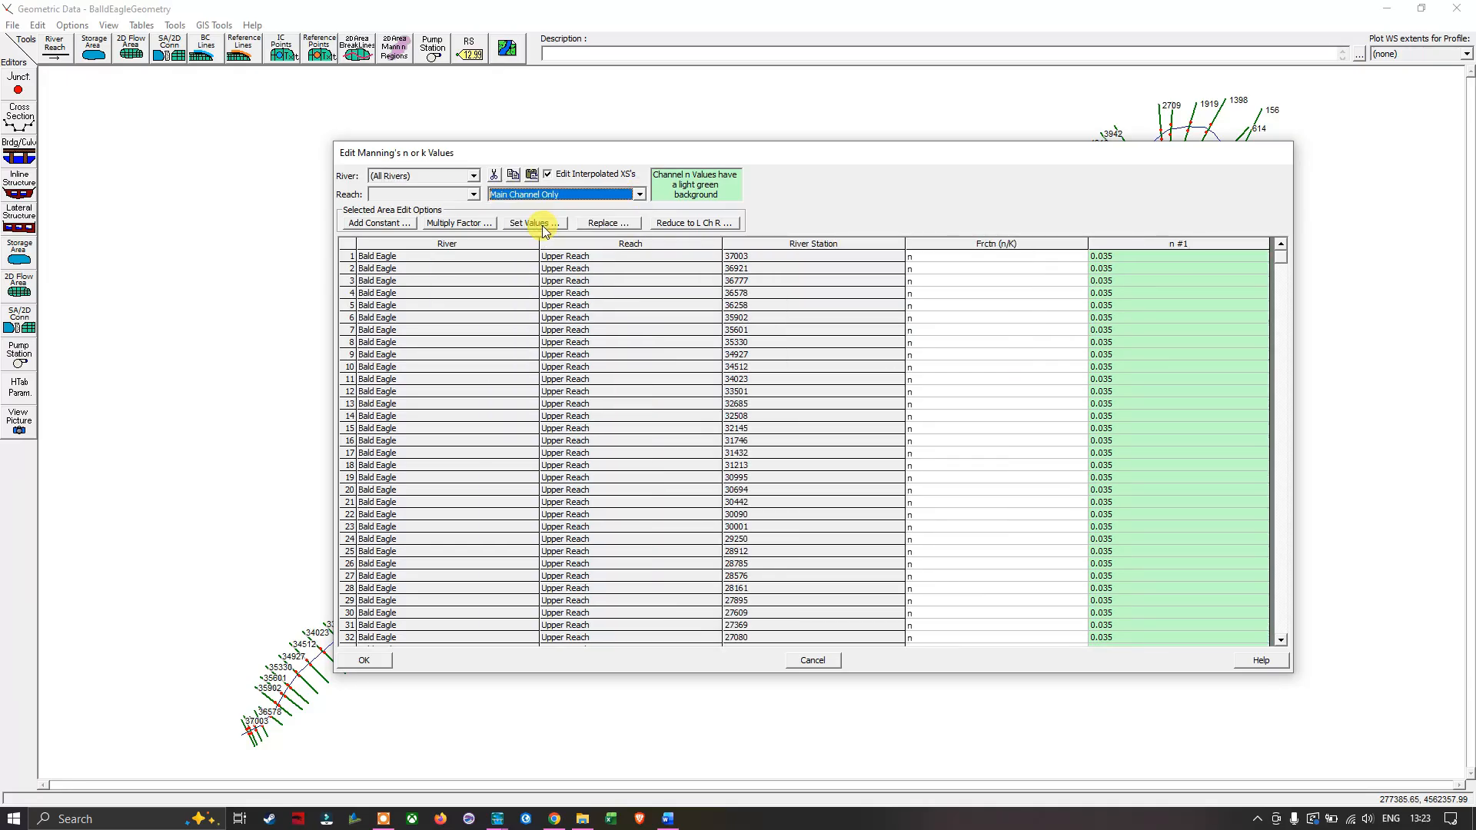
left_click(1204, 246)
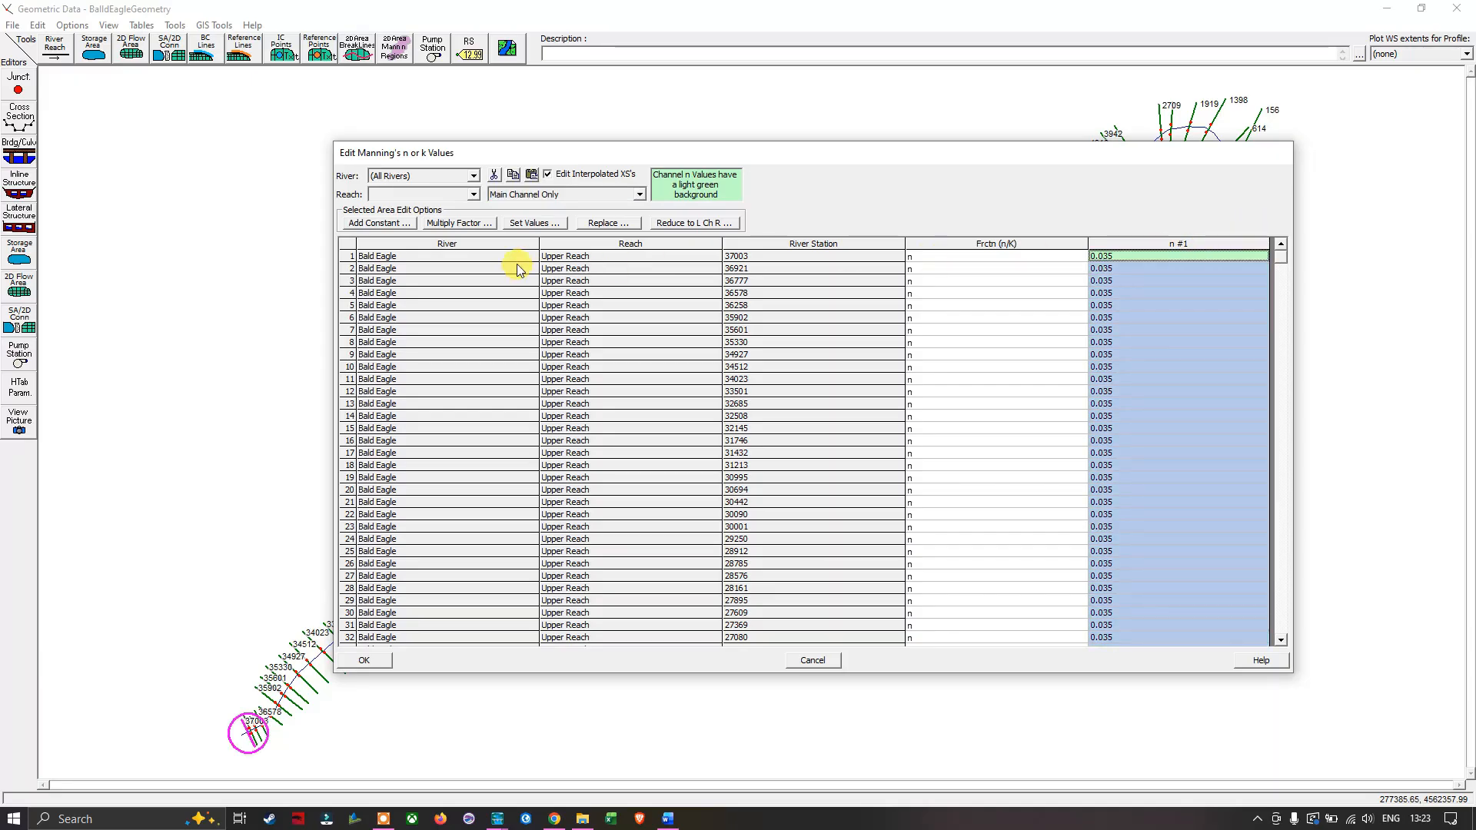
left_click(525, 225)
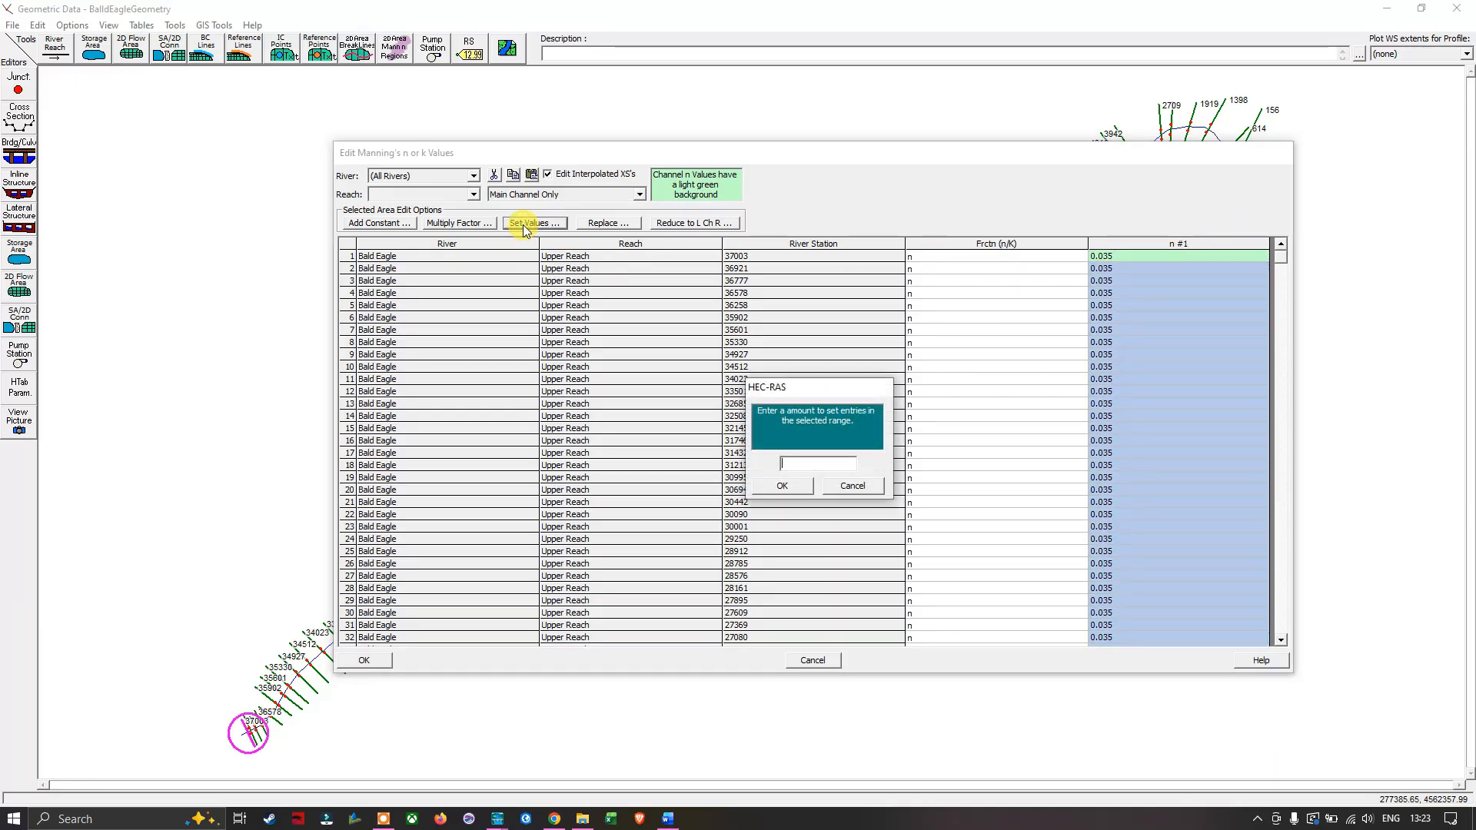
left_click(805, 461)
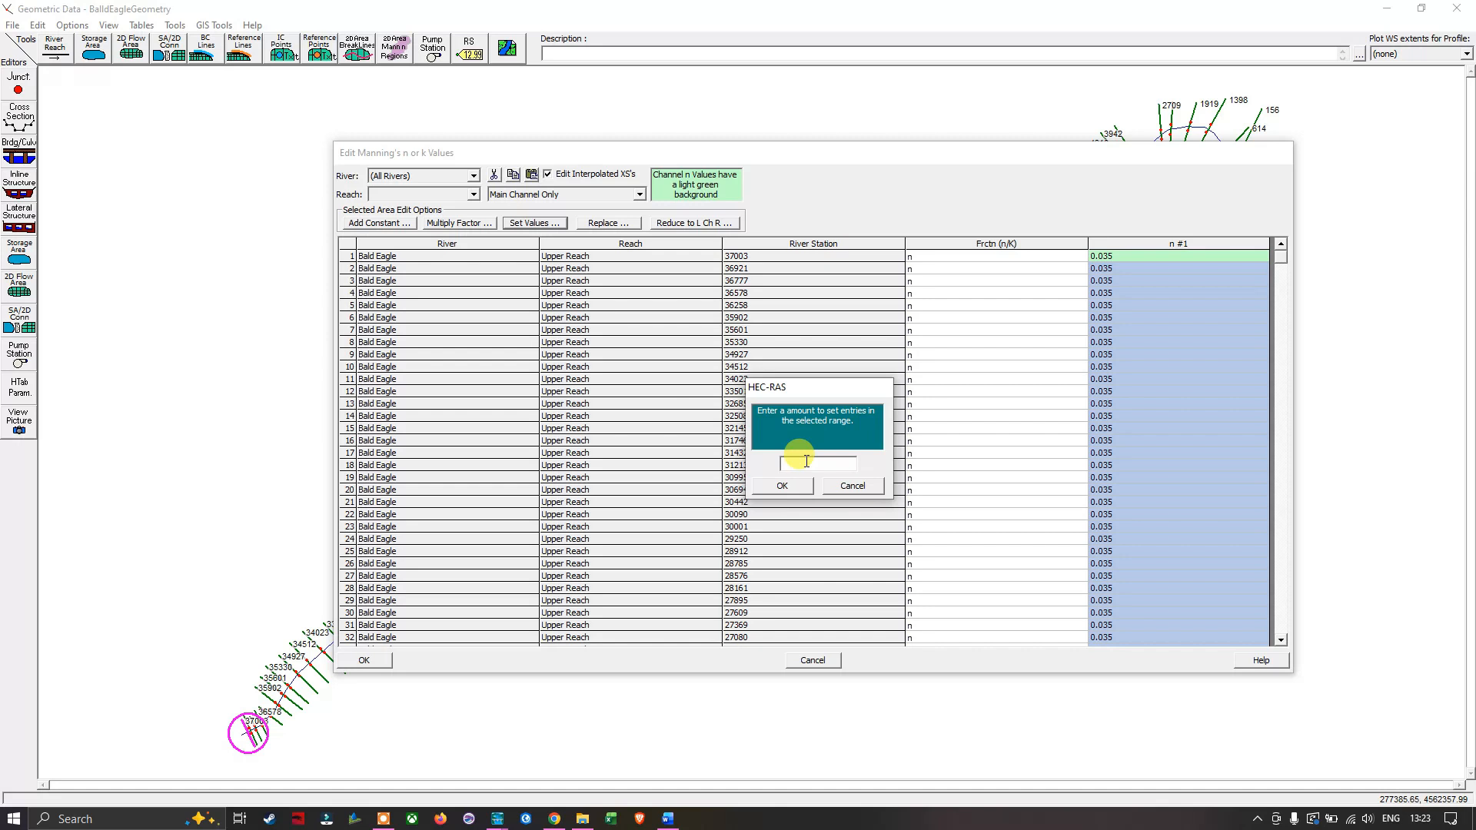
type("0.035")
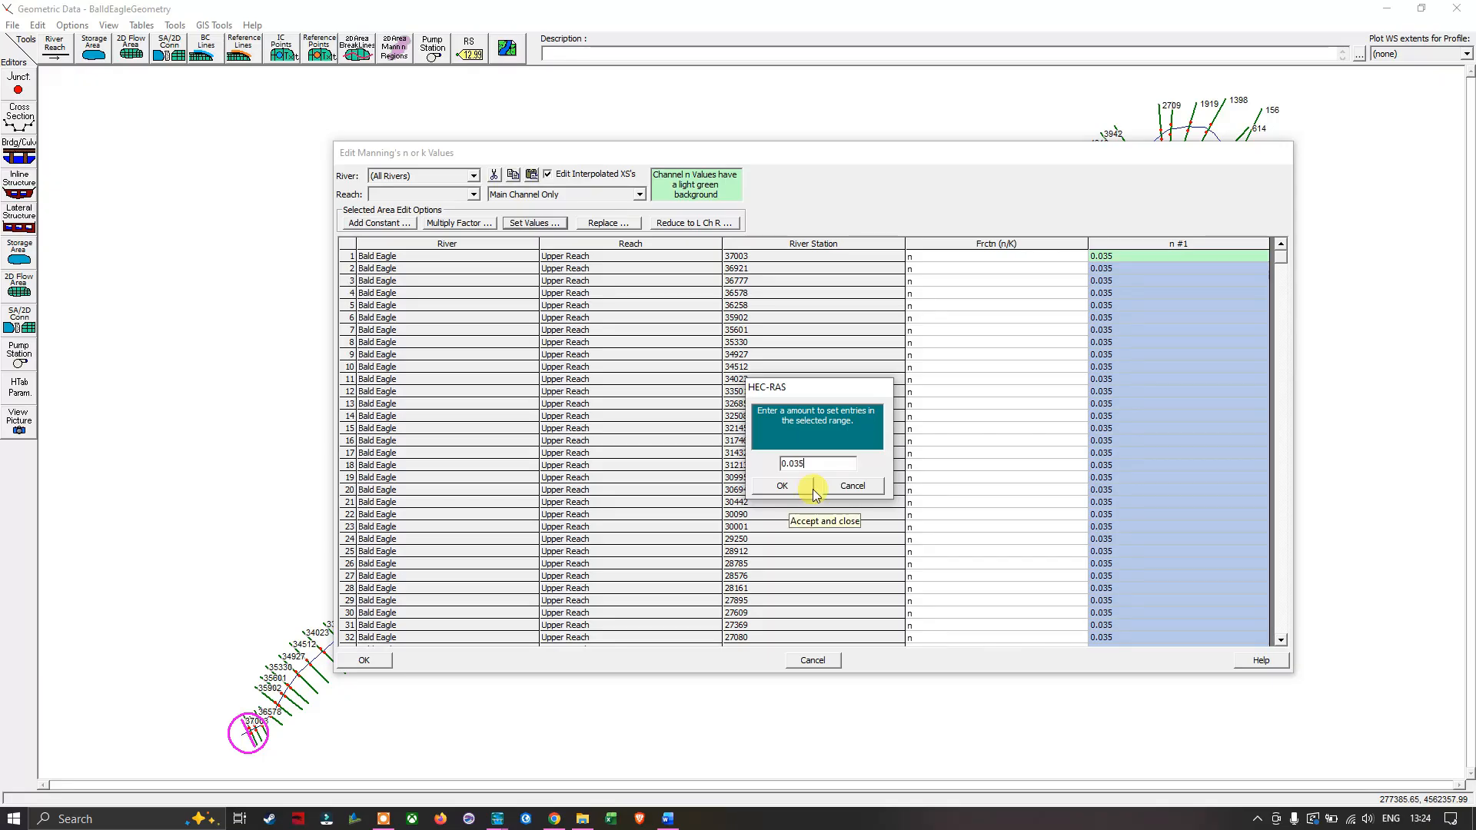
left_click(790, 490)
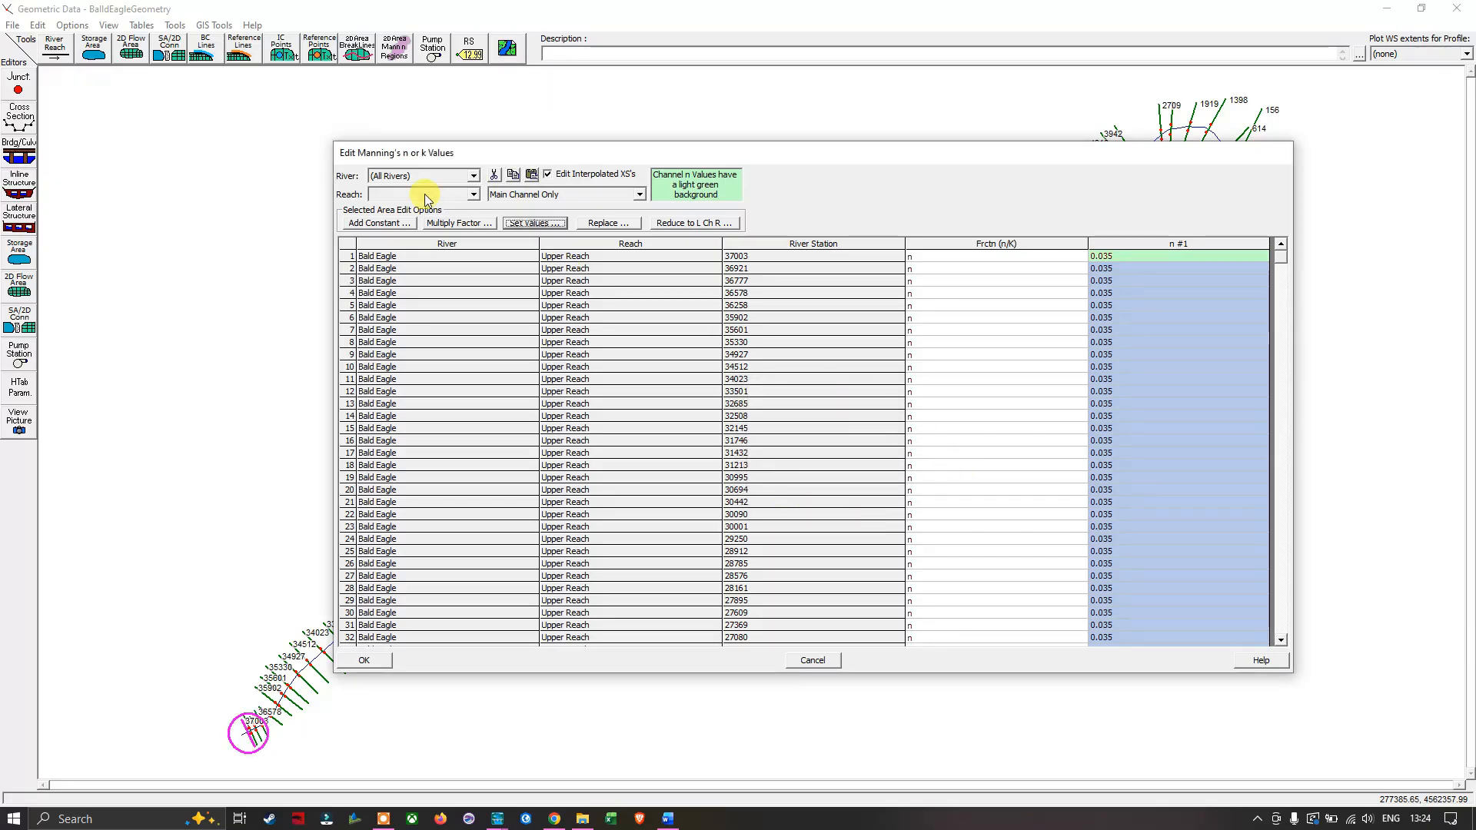
left_click(355, 658)
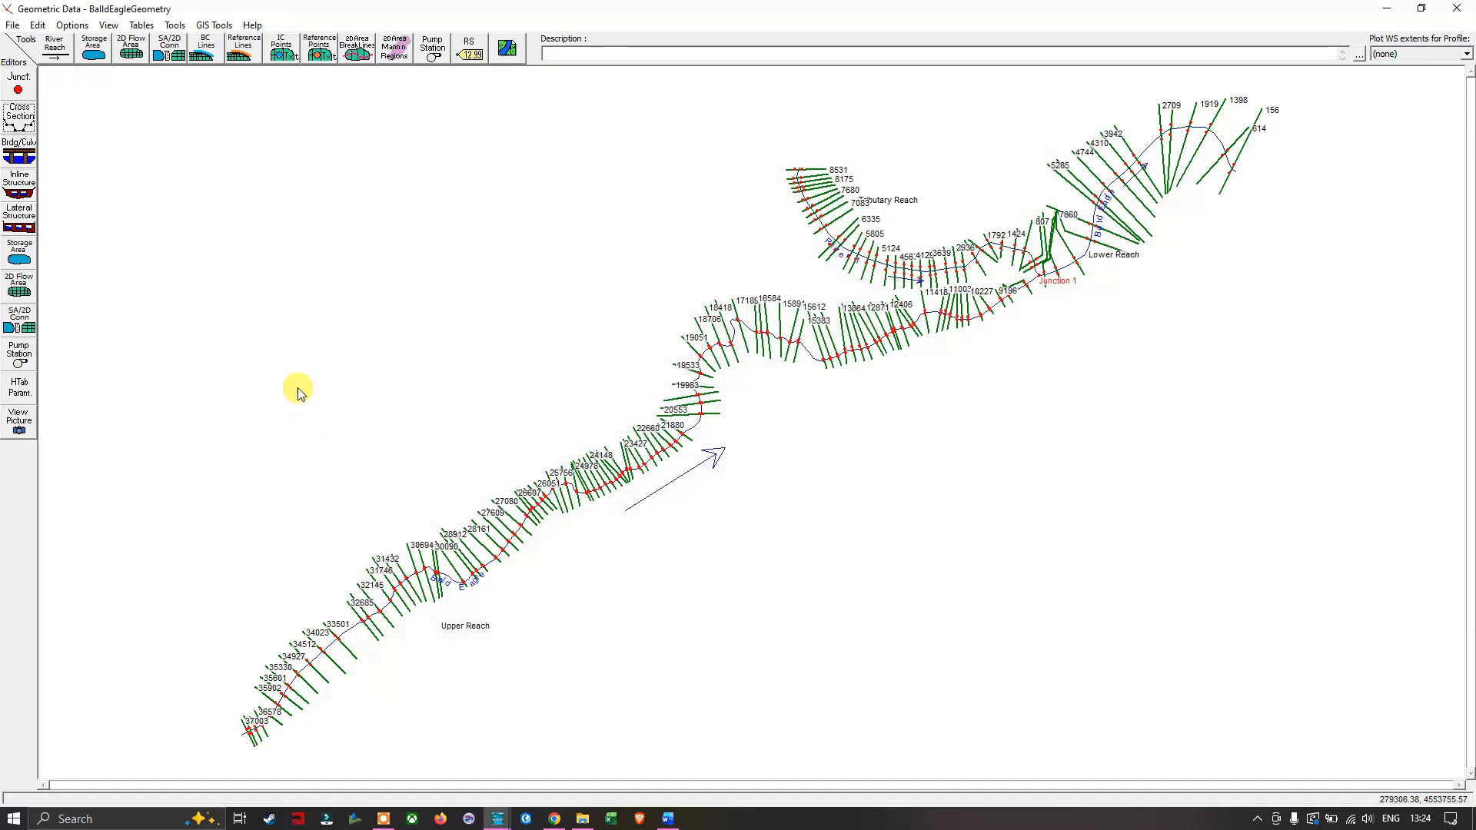
- Reopen the Manning's n table, set the right overbank n values of all rivers to 0.06 and accept it
left_click(140, 25)
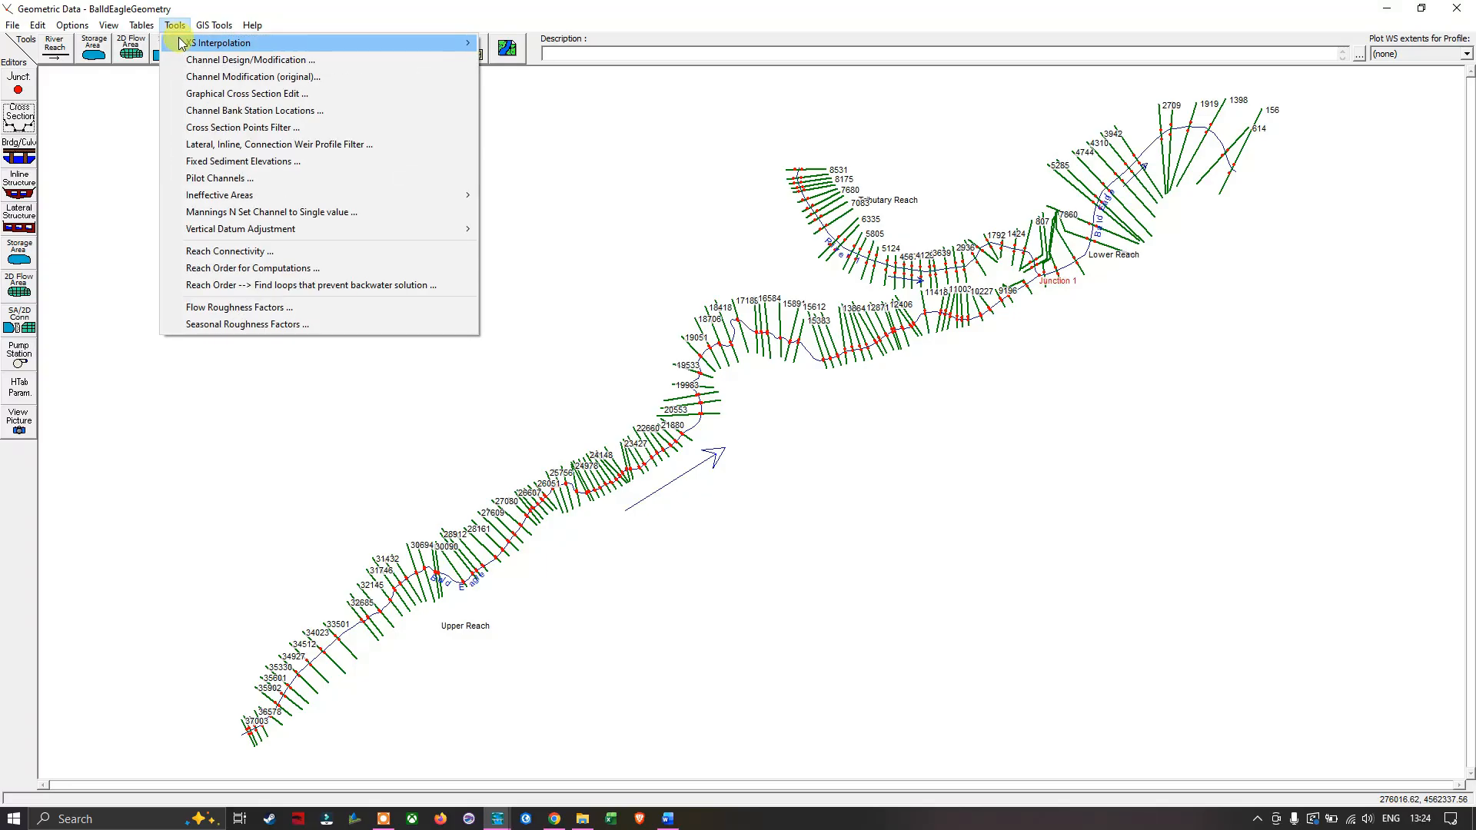
mouse_move(176, 26)
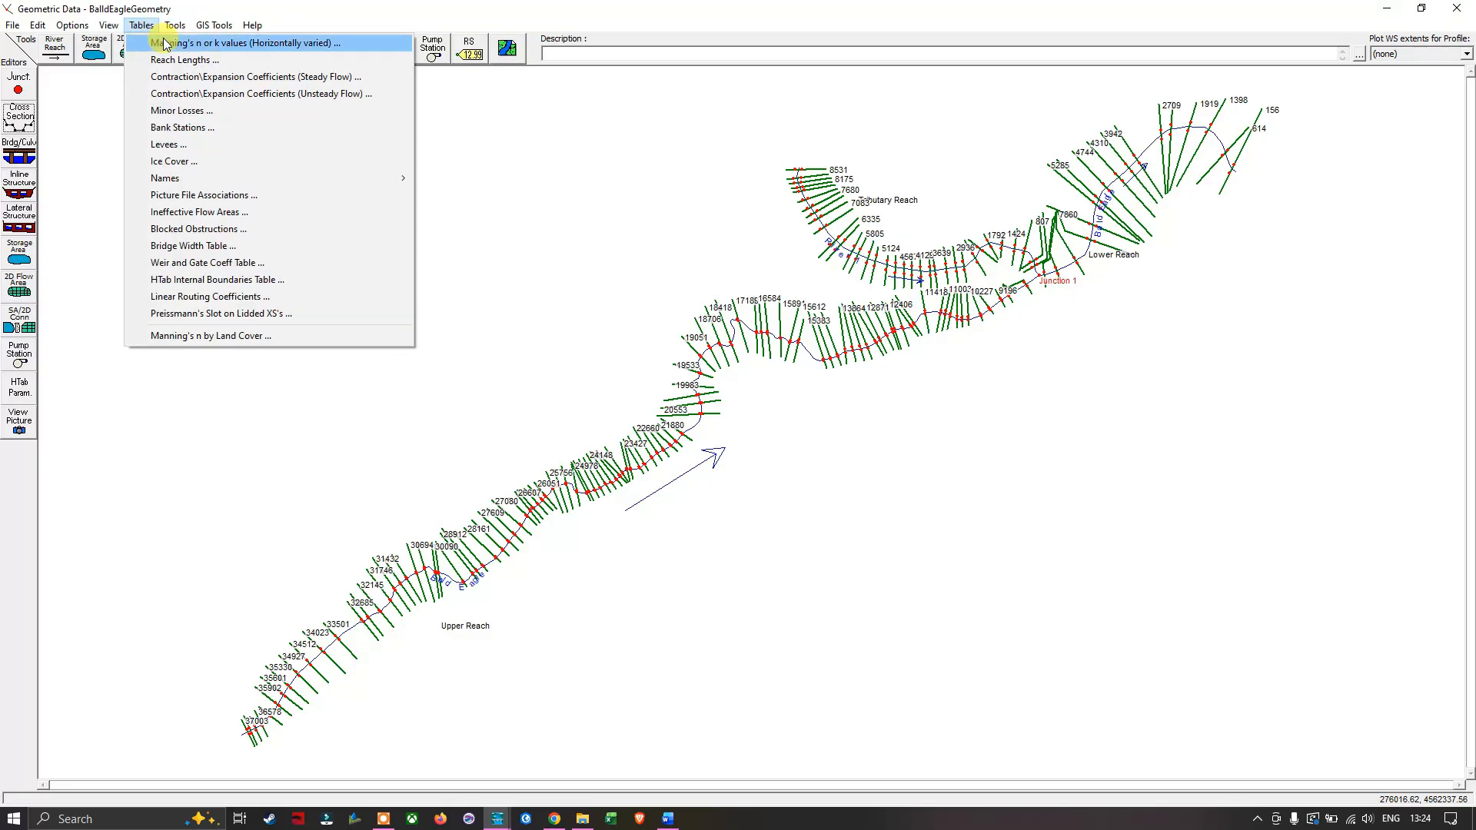
left_click(171, 43)
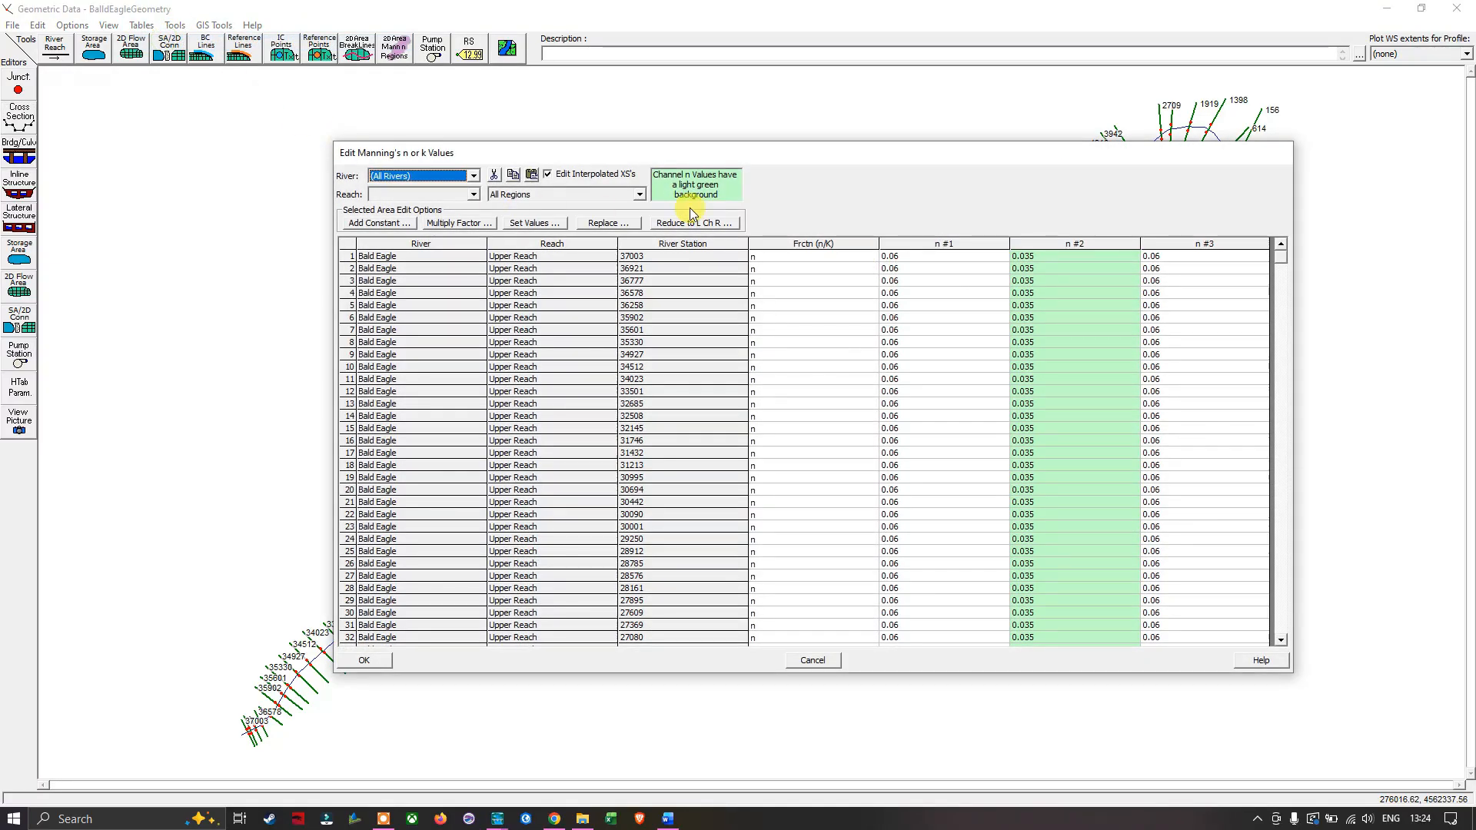
left_click(639, 194)
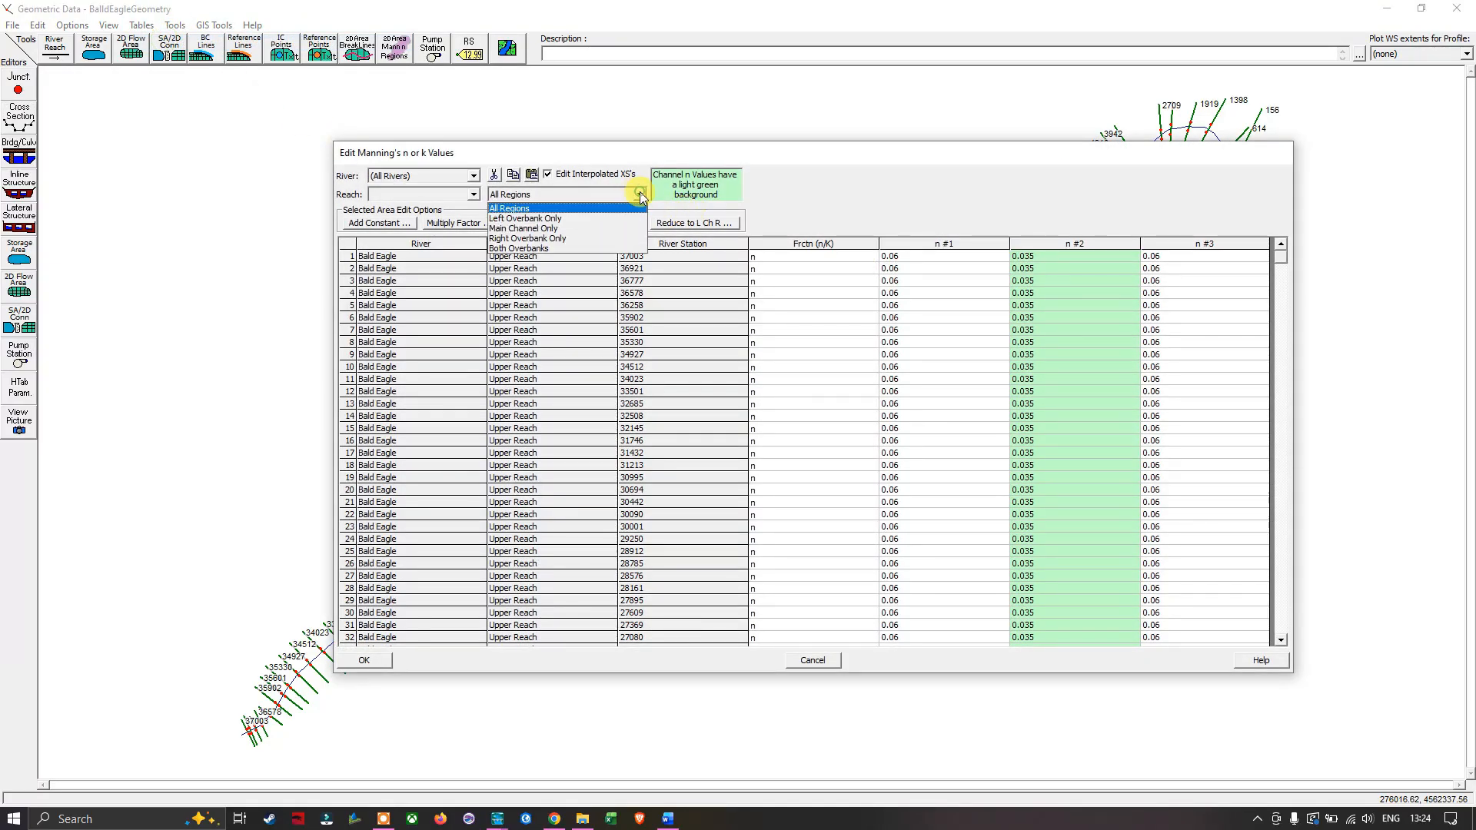
left_click(552, 240)
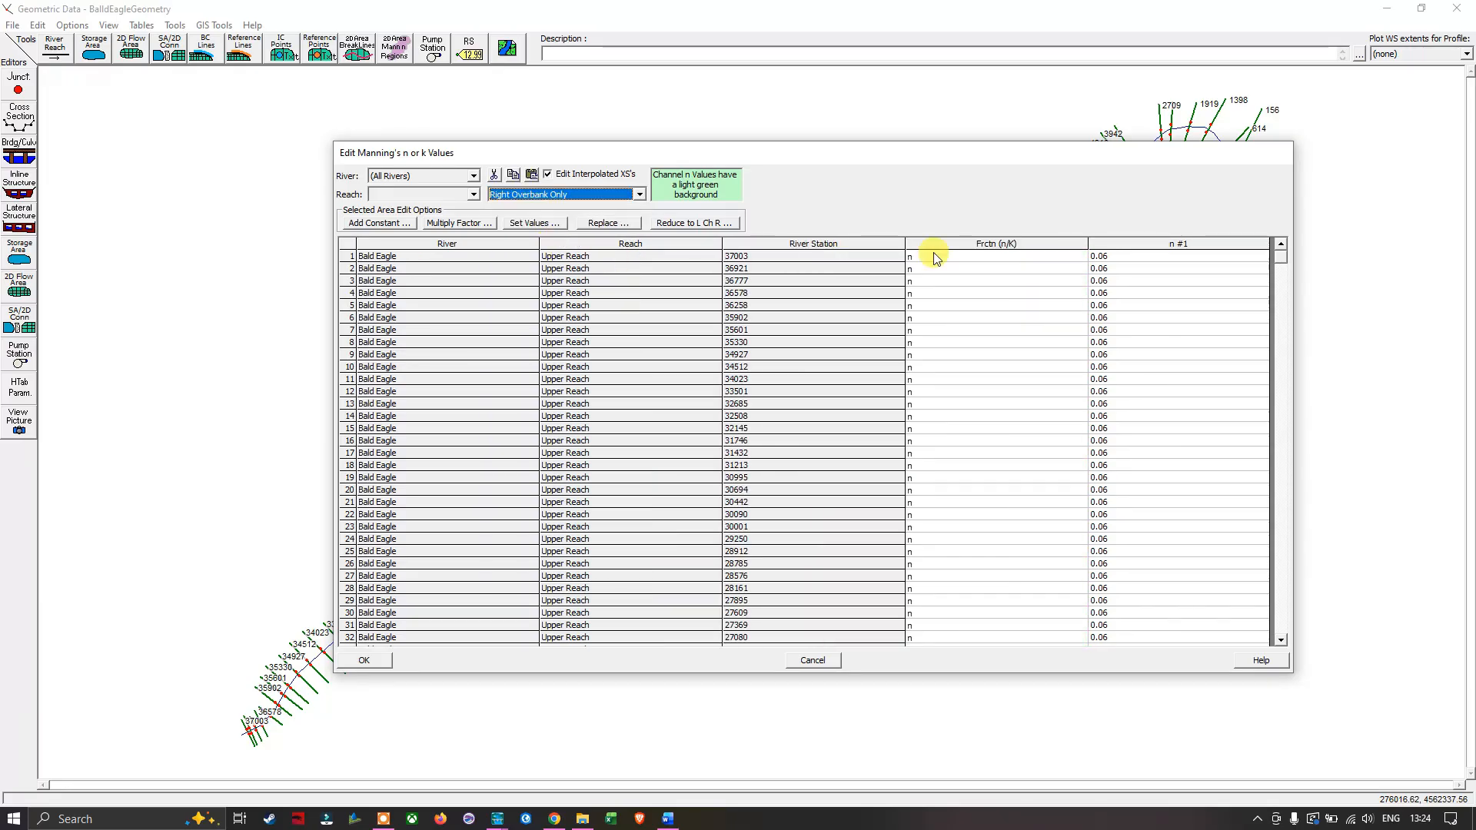
left_click(1176, 243)
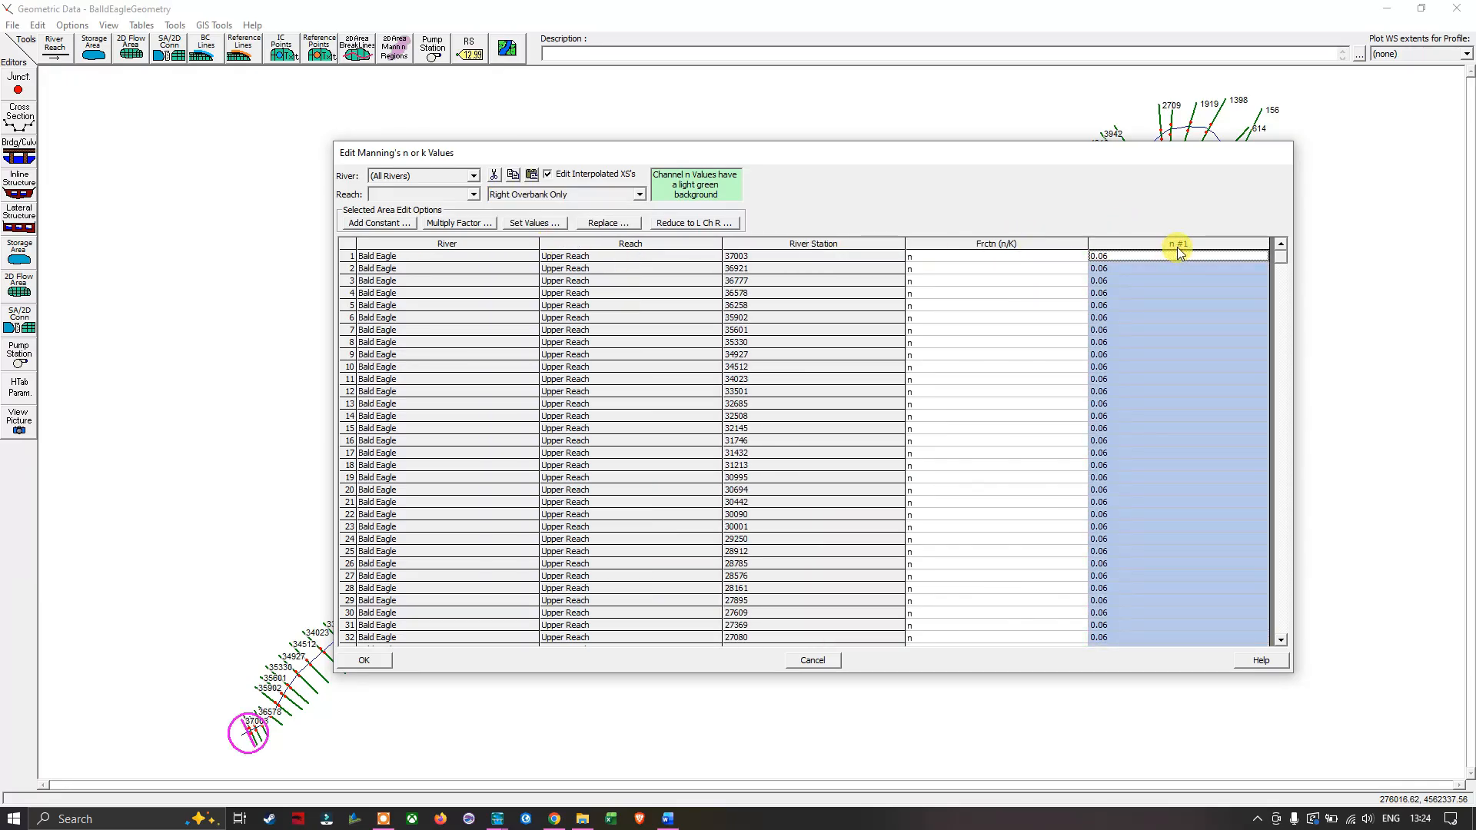
left_click(528, 223)
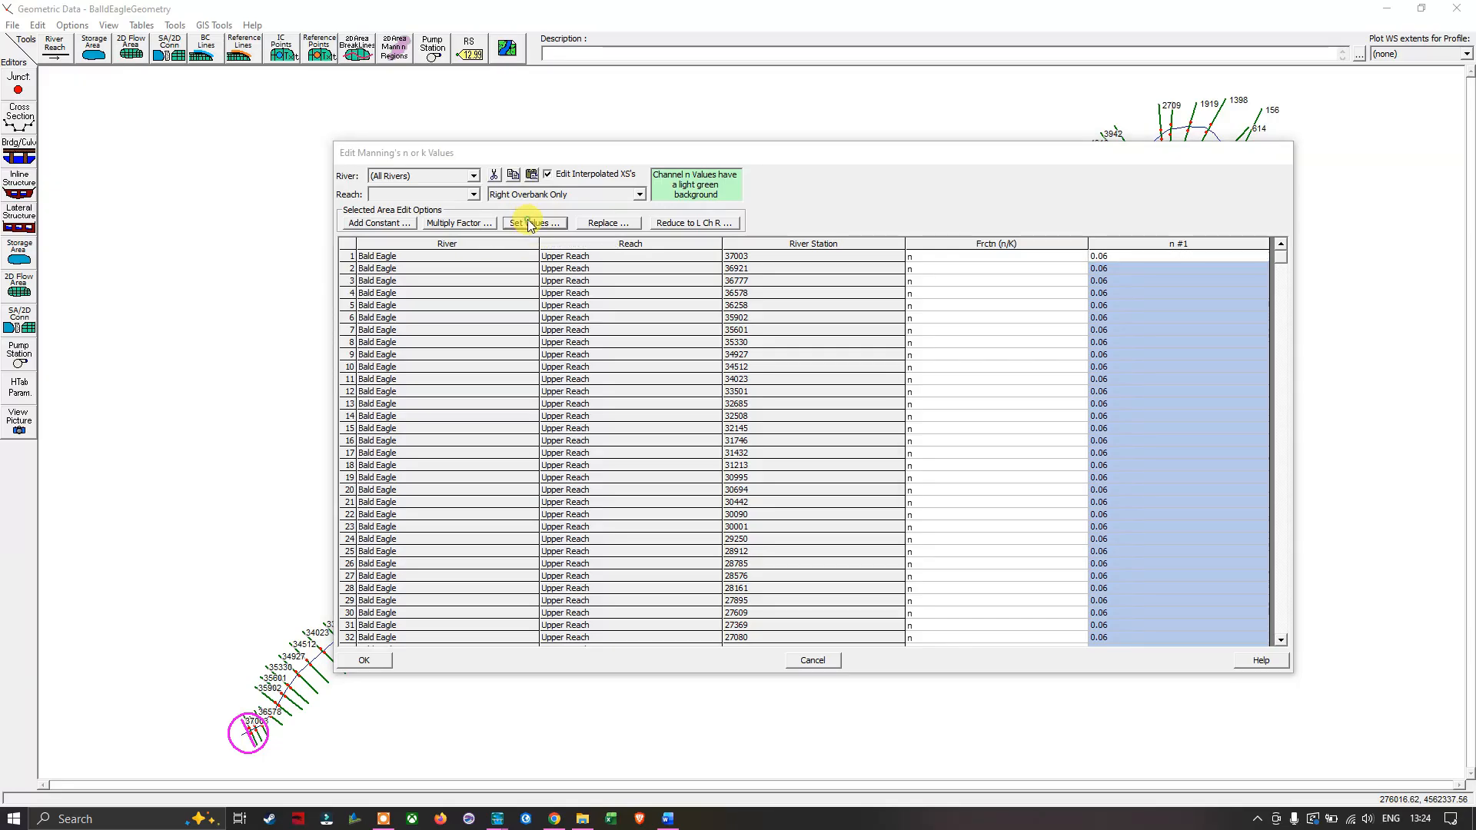
left_click(821, 447)
left_click(807, 460)
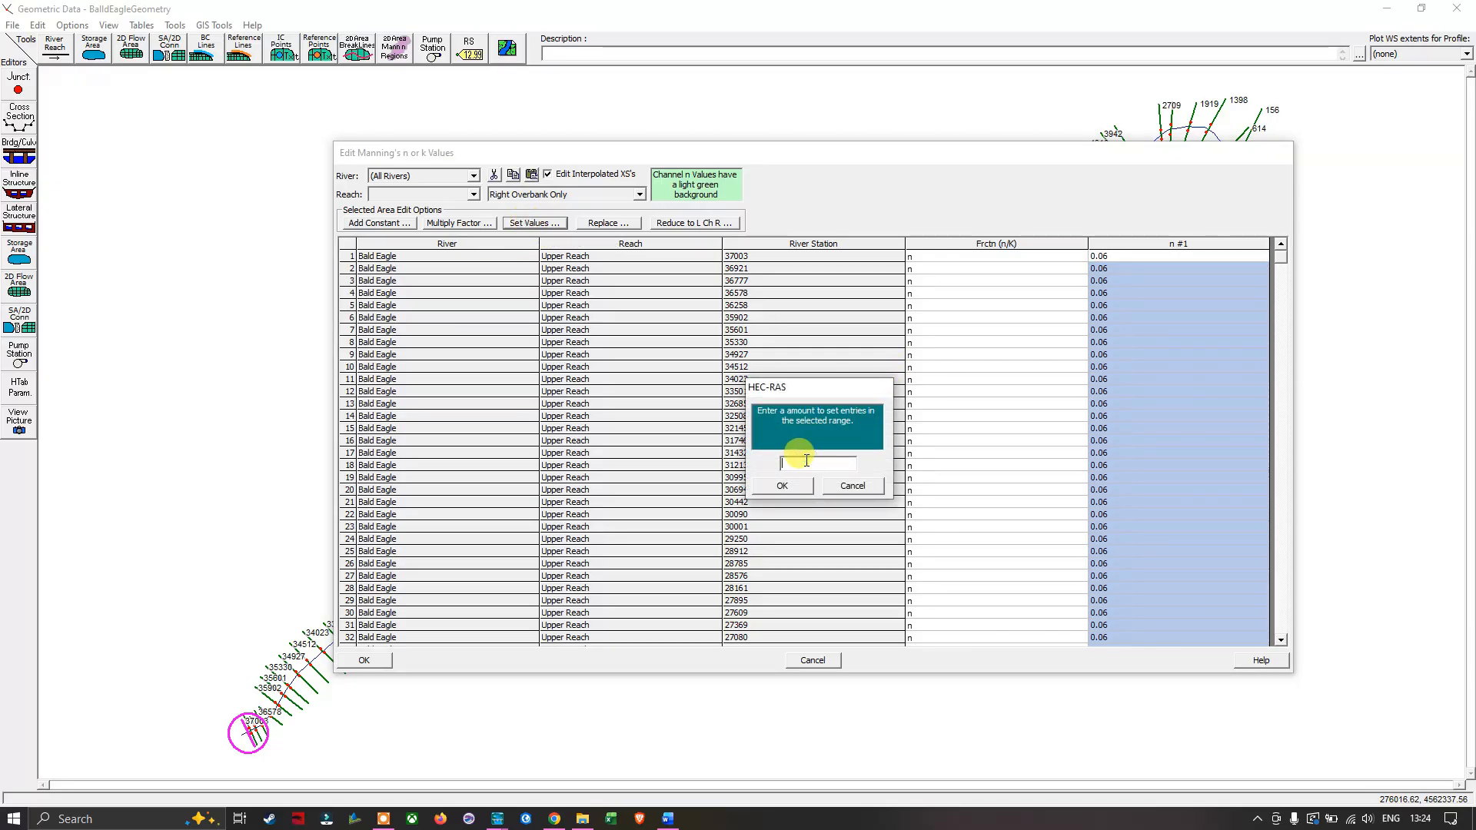
type("0.06")
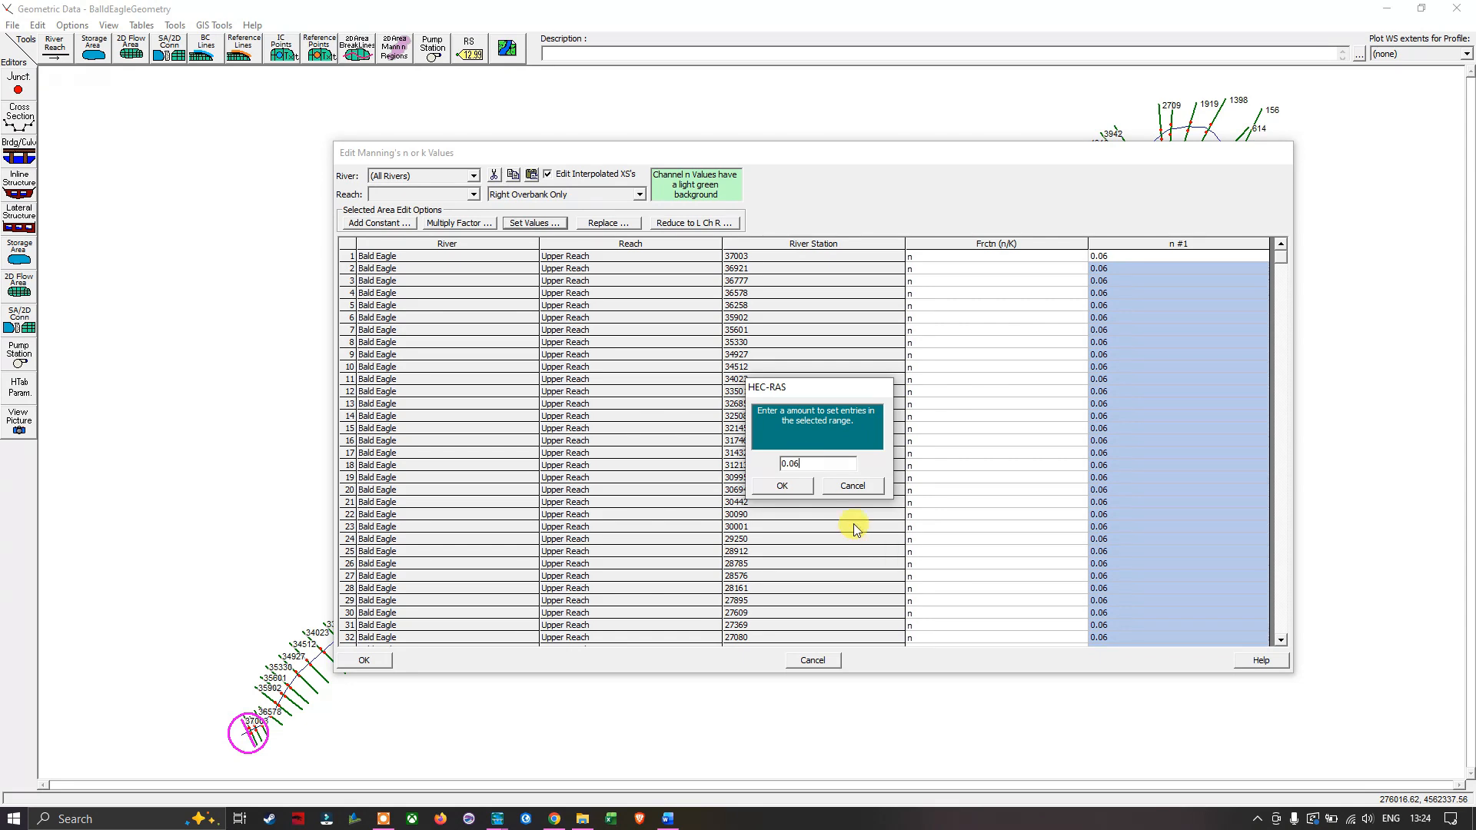
left_click(798, 487)
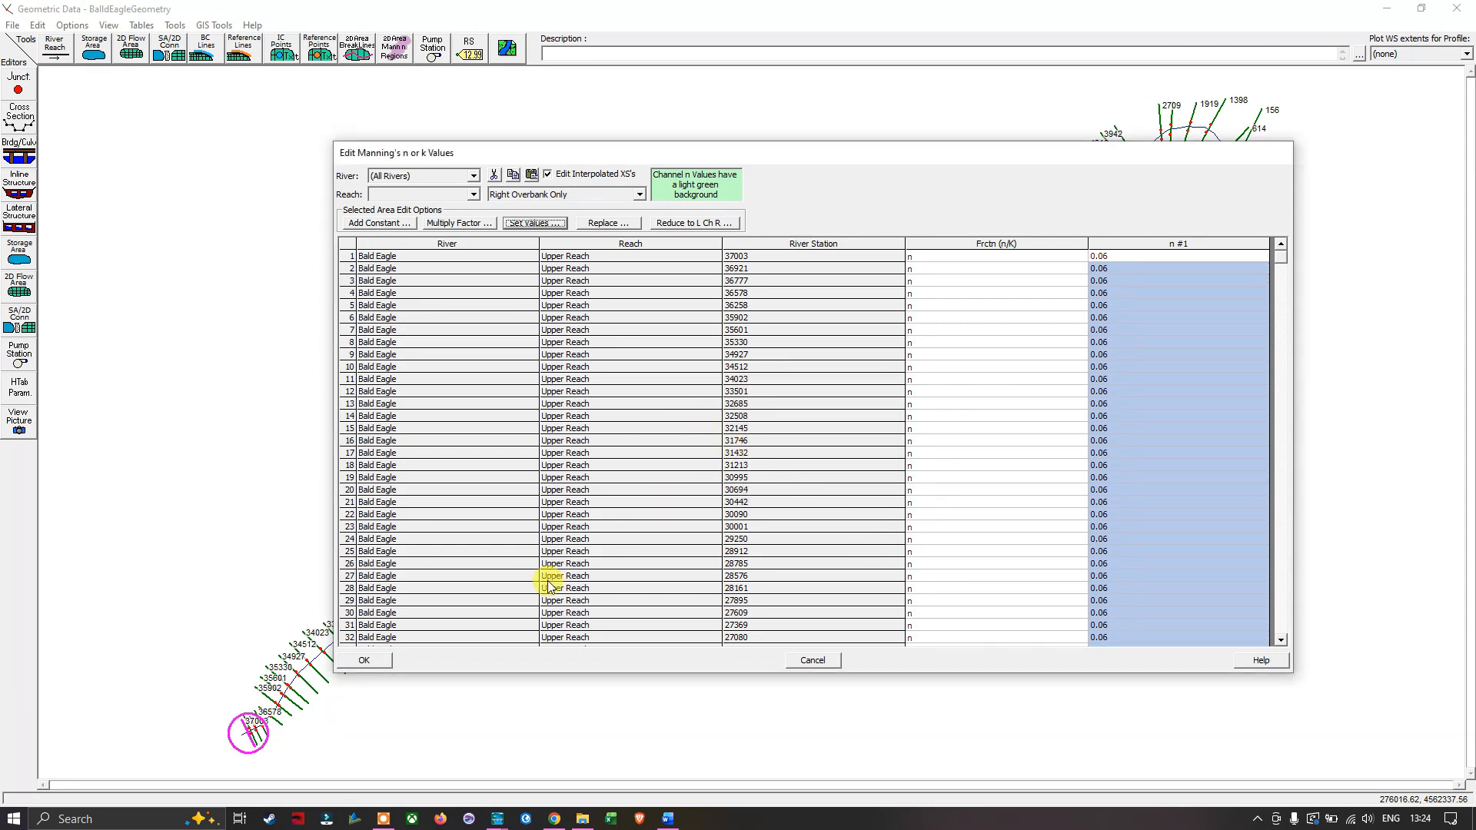
left_click(364, 661)
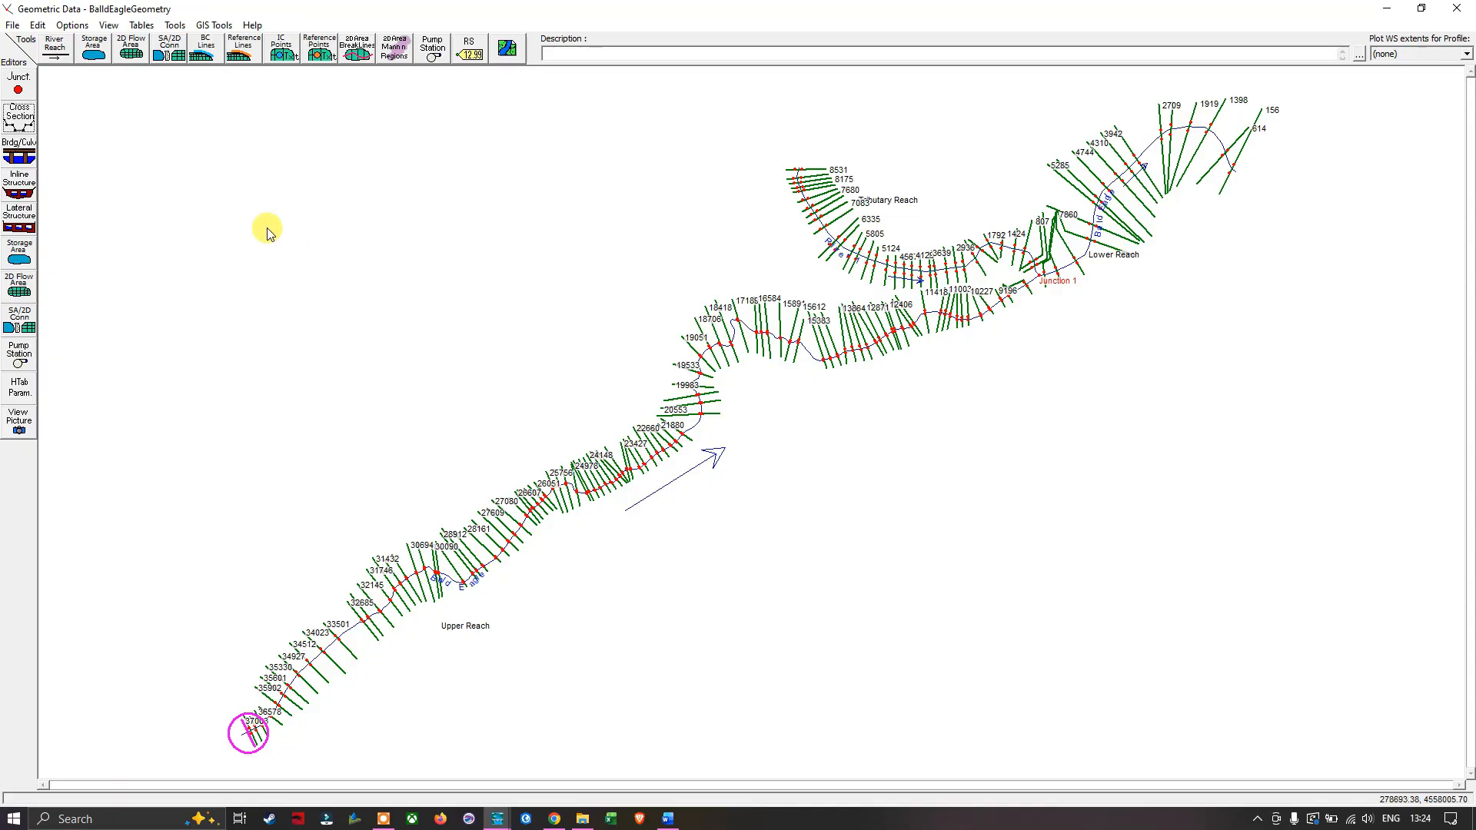
- Examine the Manning's n values on the Upper Reach cross section plots from station 37003 downstream to 30001, and close the cross section editor
left_click(19, 119)
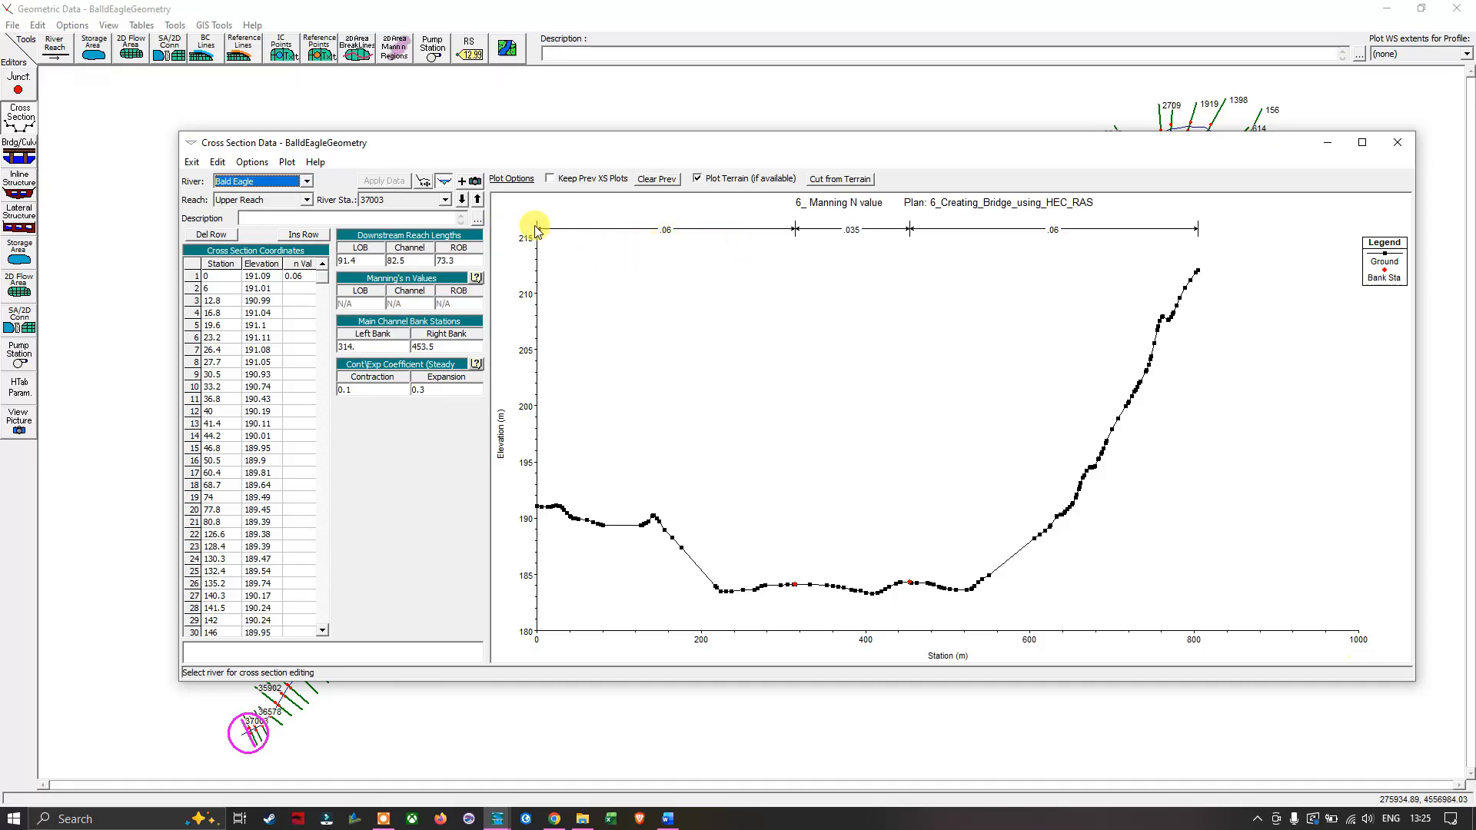
left_click(462, 201)
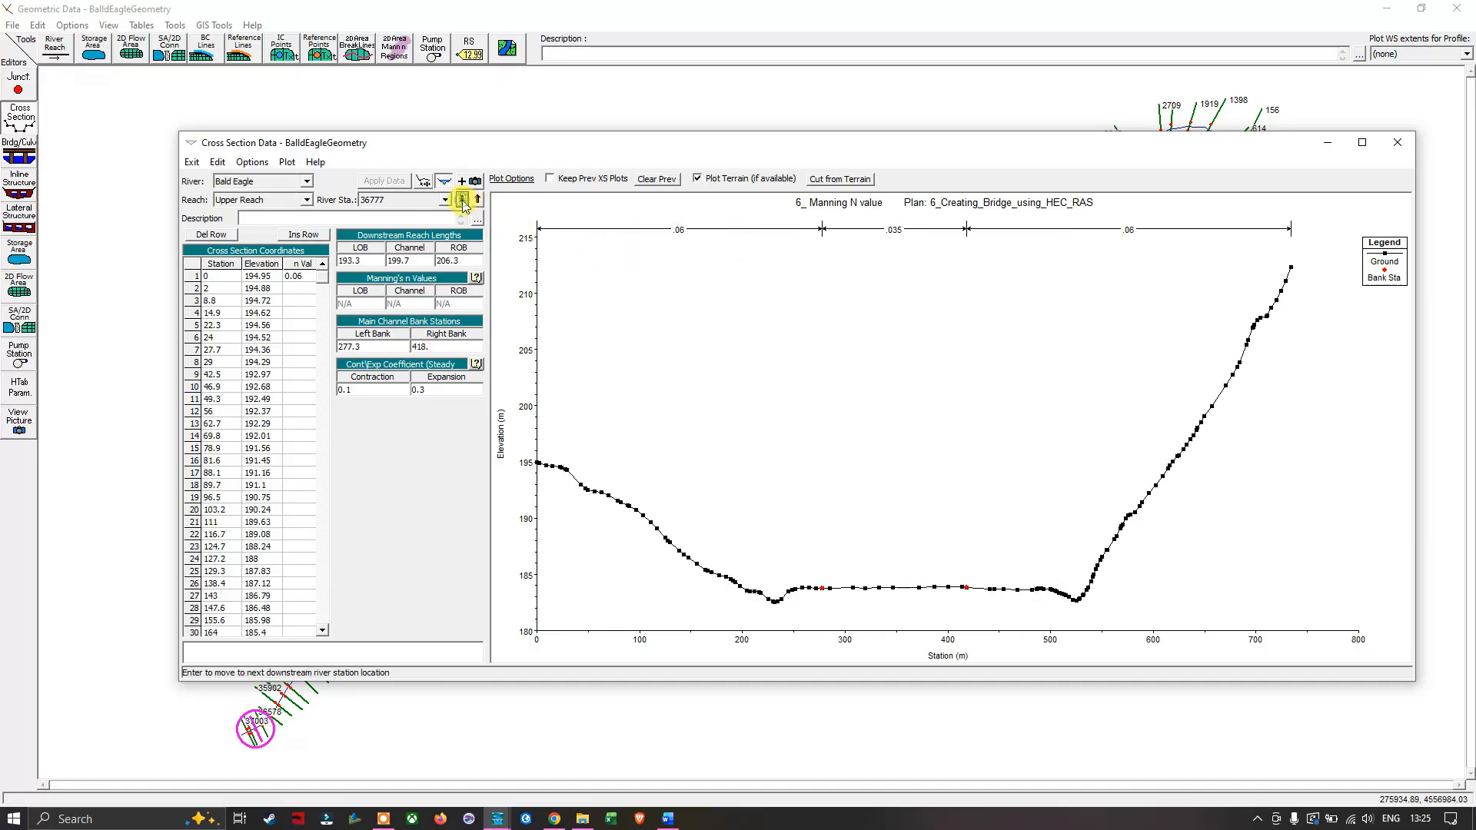
left_click(462, 201)
left_click(462, 200)
left_click(462, 200)
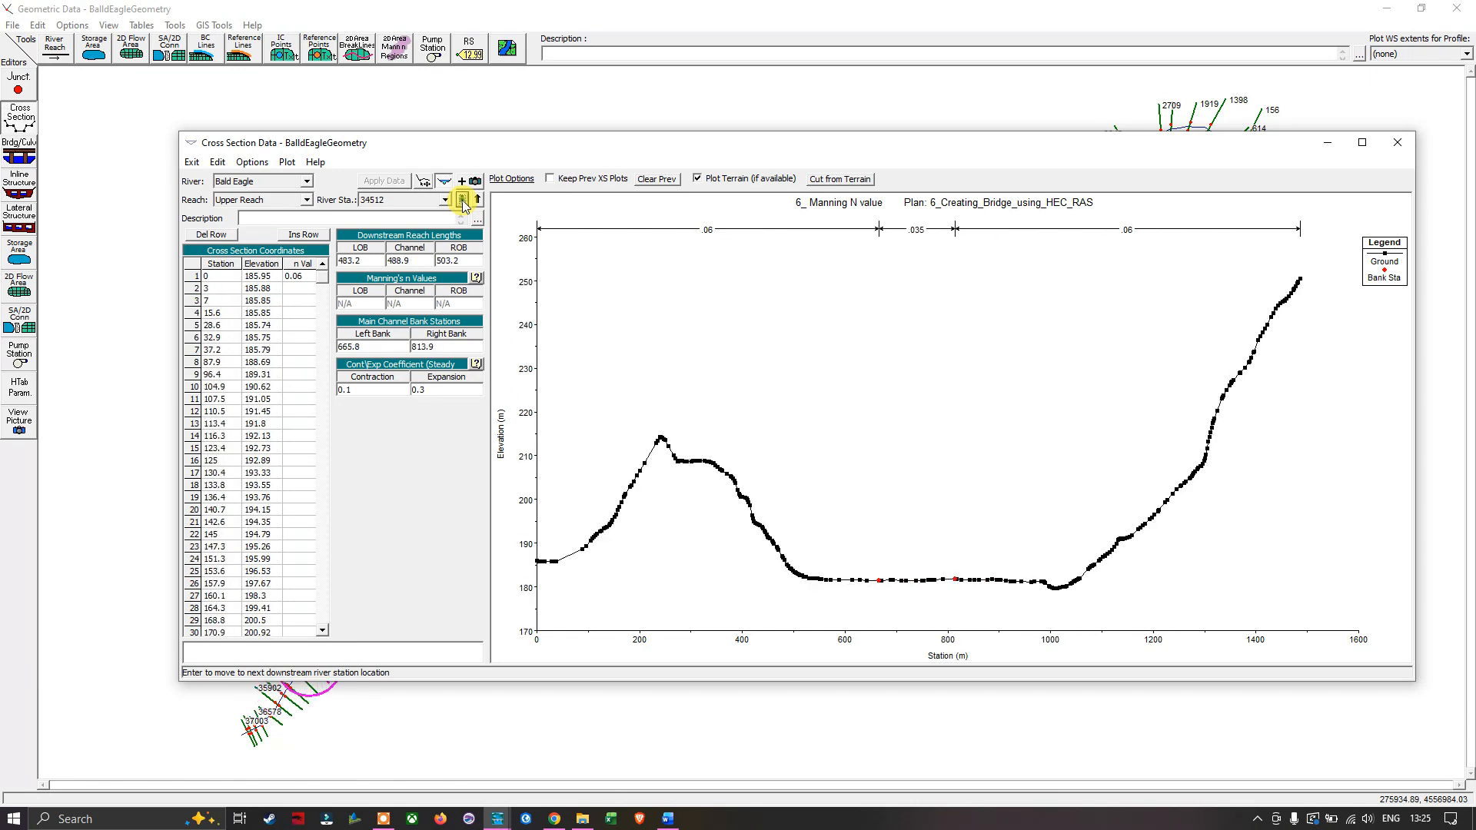
left_click(462, 200)
left_click(462, 201)
left_click(463, 199)
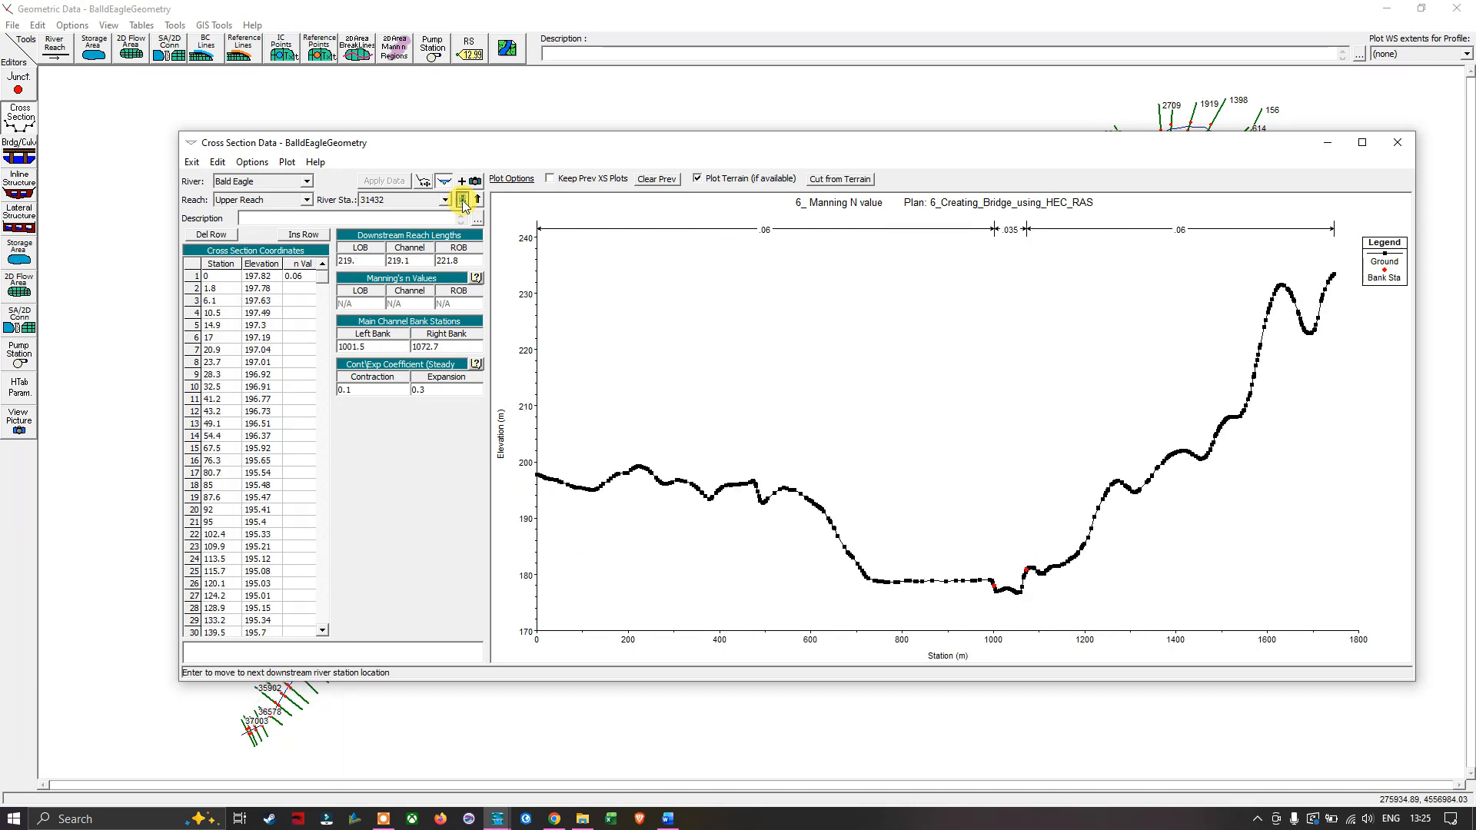
left_click(462, 199)
left_click(462, 200)
left_click(462, 200)
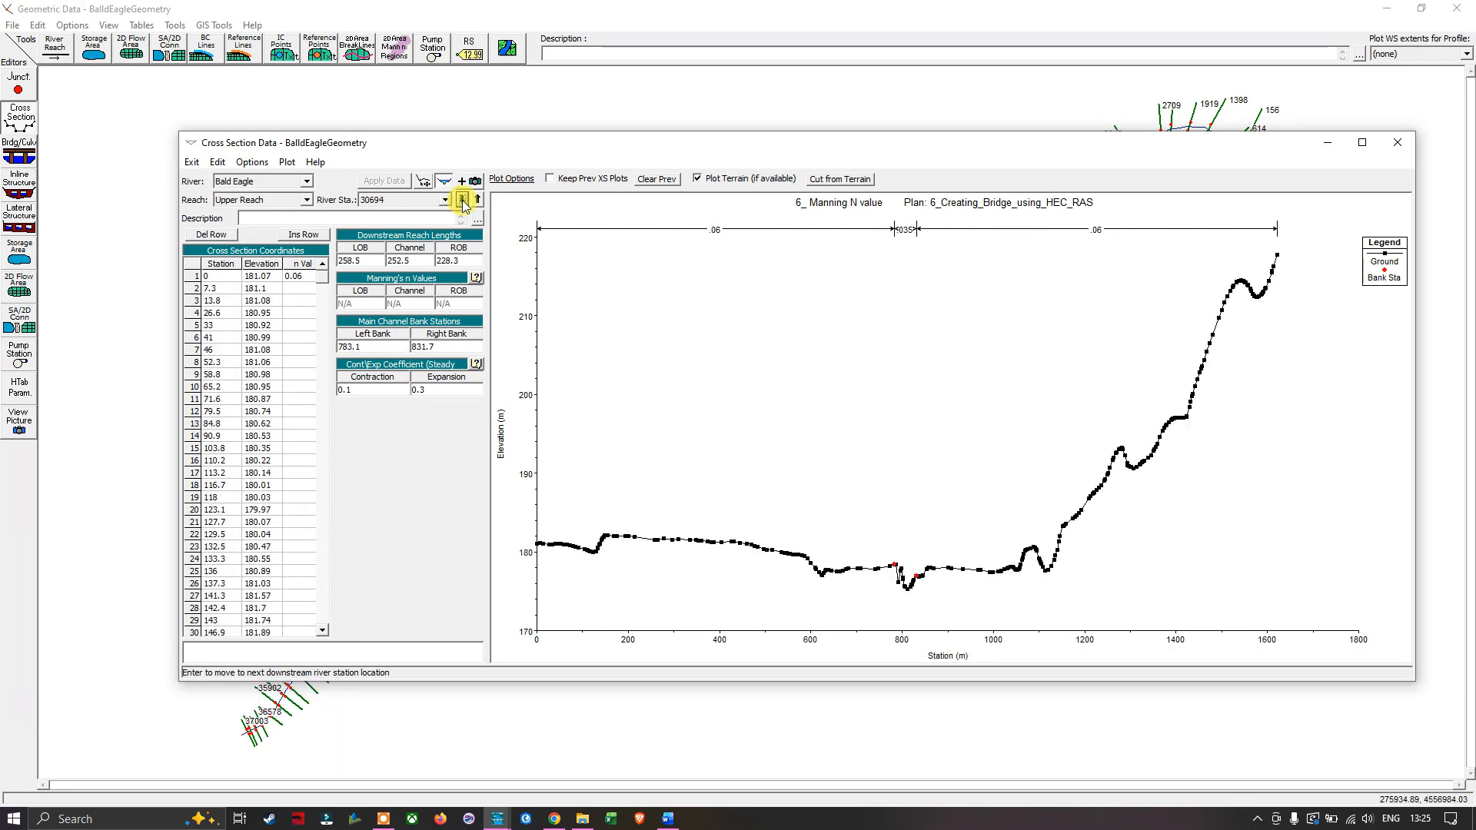
left_click(462, 200)
left_click(462, 200)
left_click(462, 200)
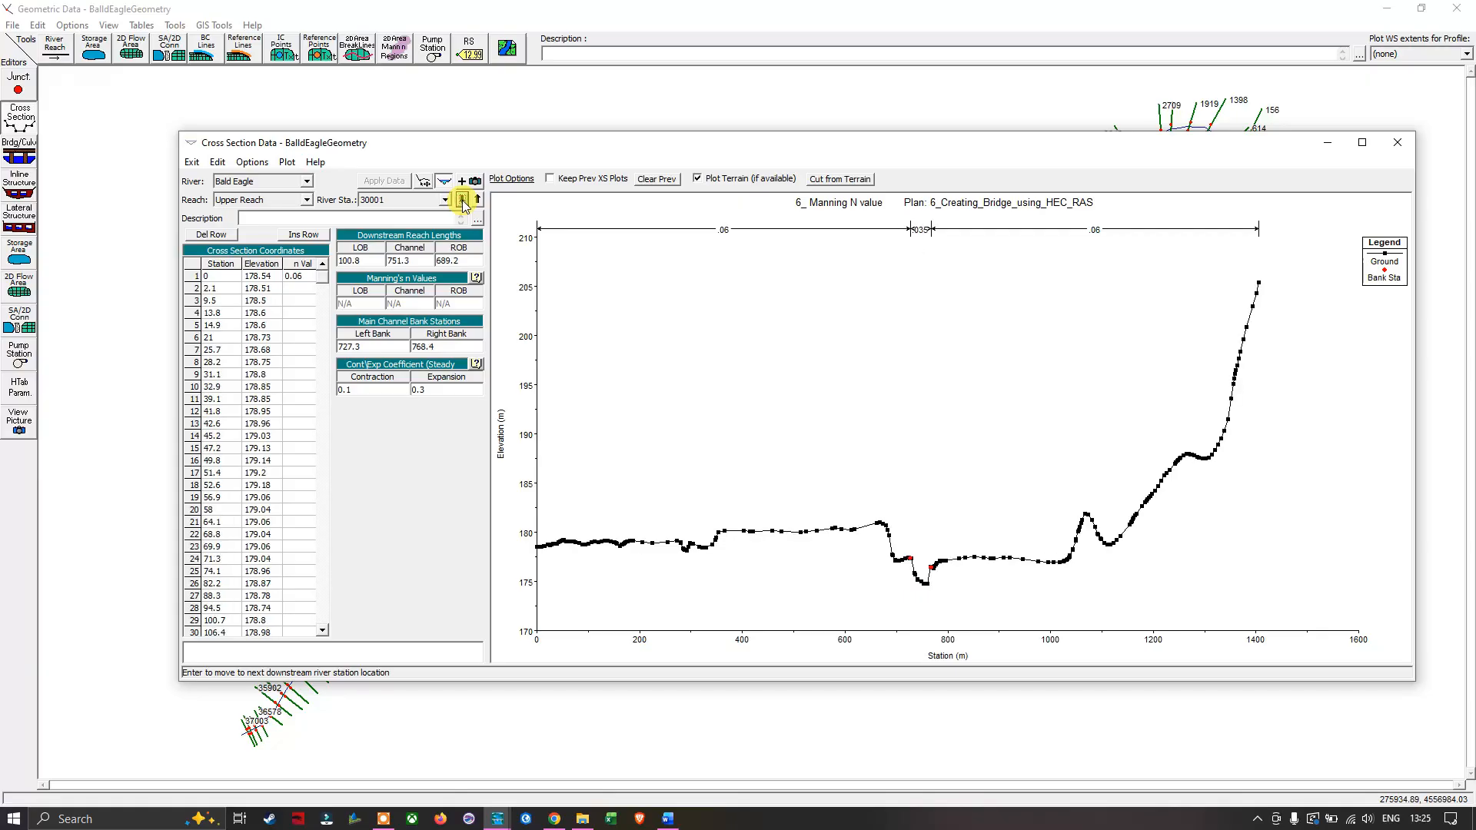
left_click(1398, 143)
- Check the Upper Reach n values for all regions in the Manning's n table, accept it and save the geometry data
left_click(141, 24)
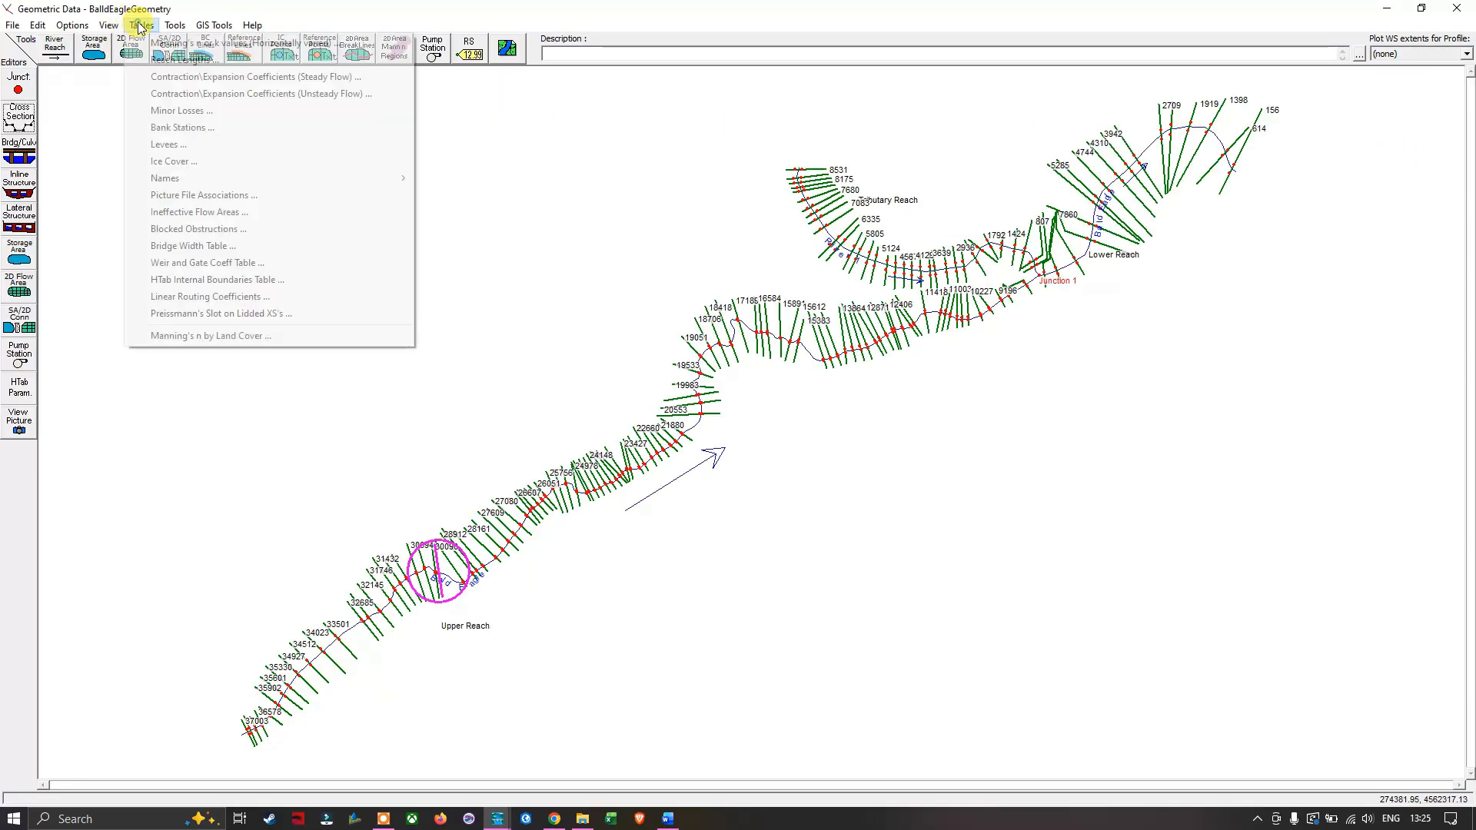
left_click(166, 44)
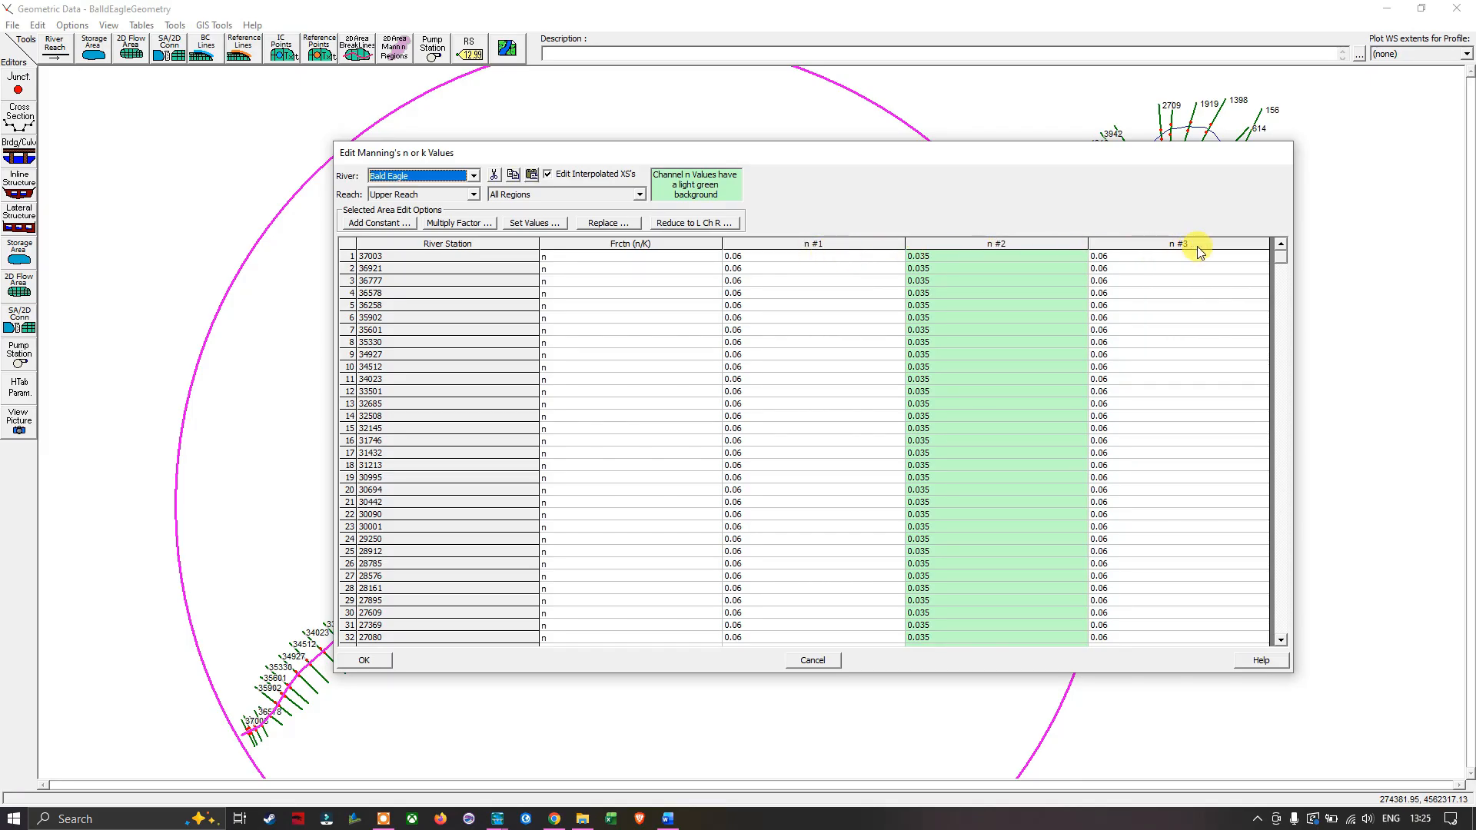
left_click(361, 660)
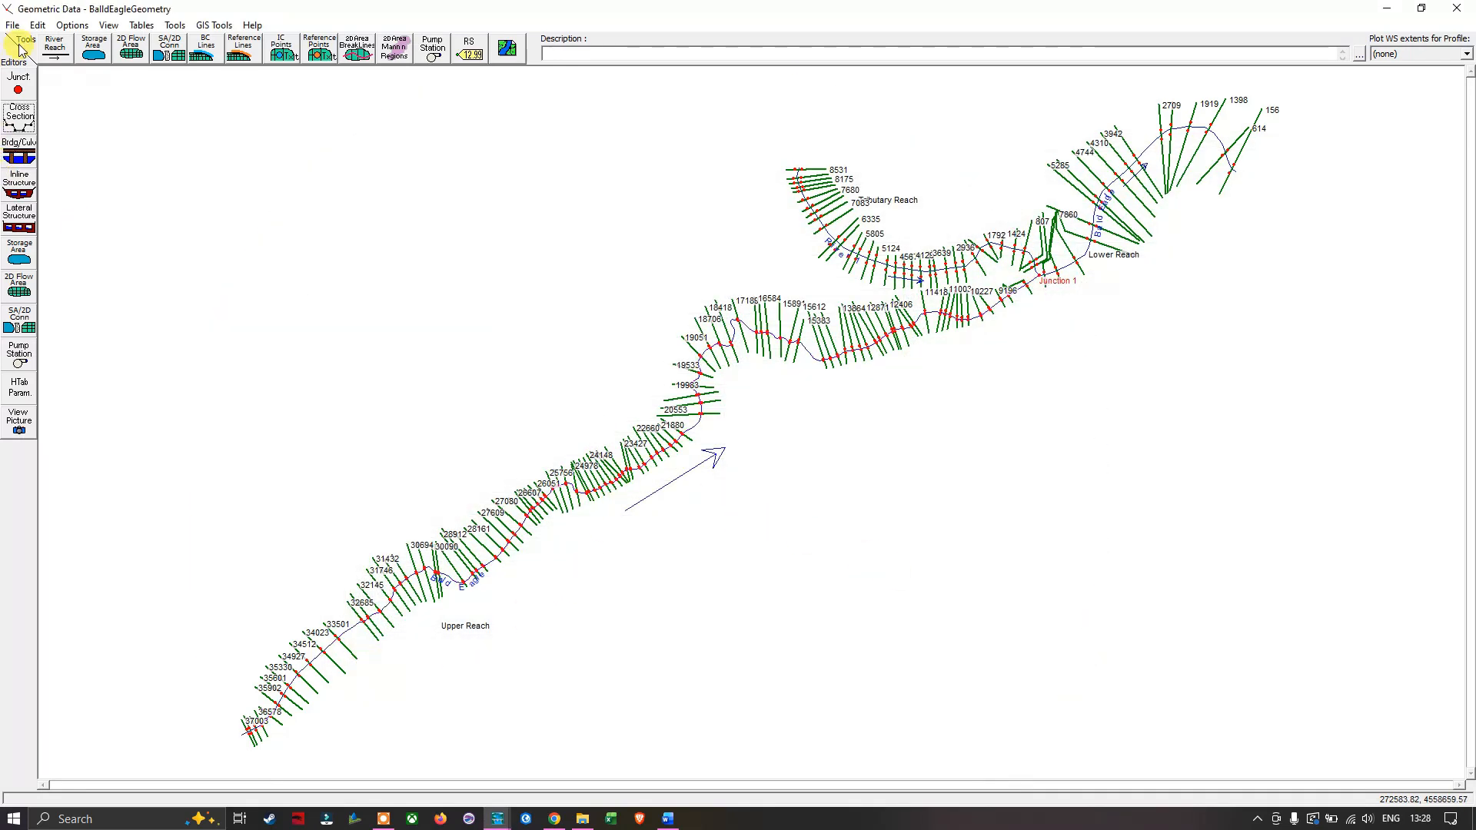
left_click(13, 25)
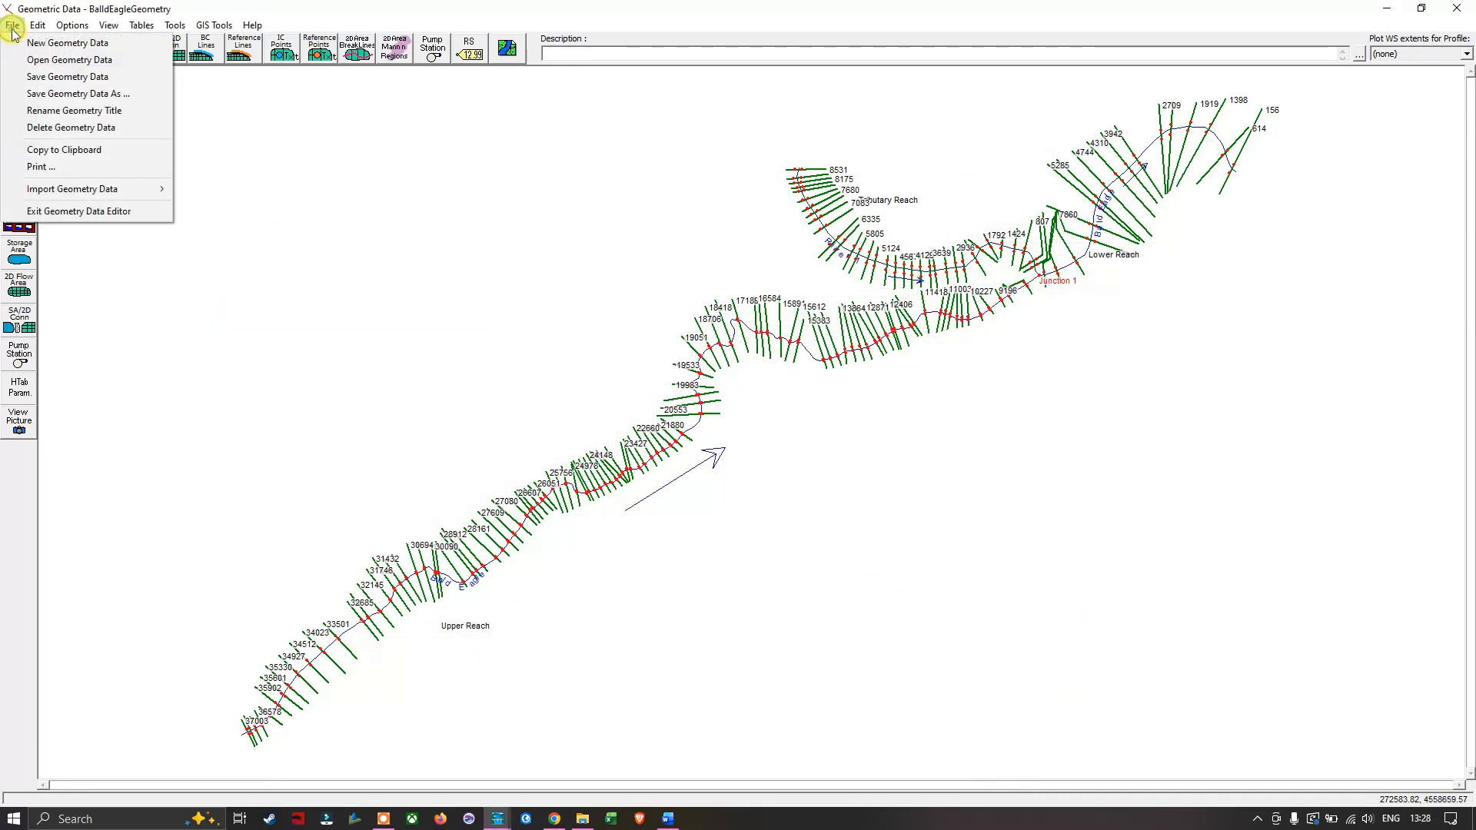
left_click(67, 83)
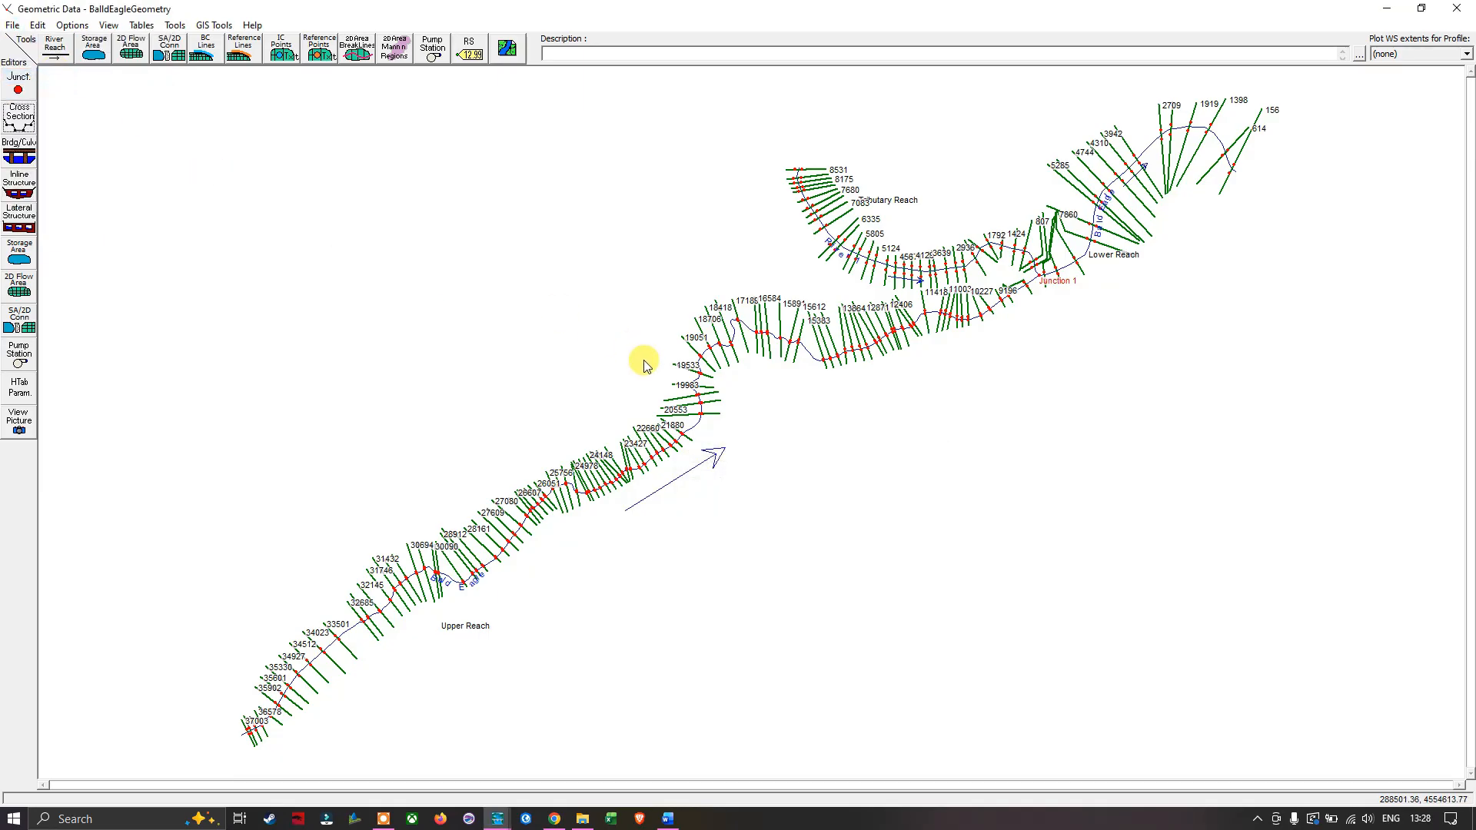
- Examine the Manning's n values on several Lower Reach cross section plots of Bald Eagle, and close the cross section editor
left_click(21, 117)
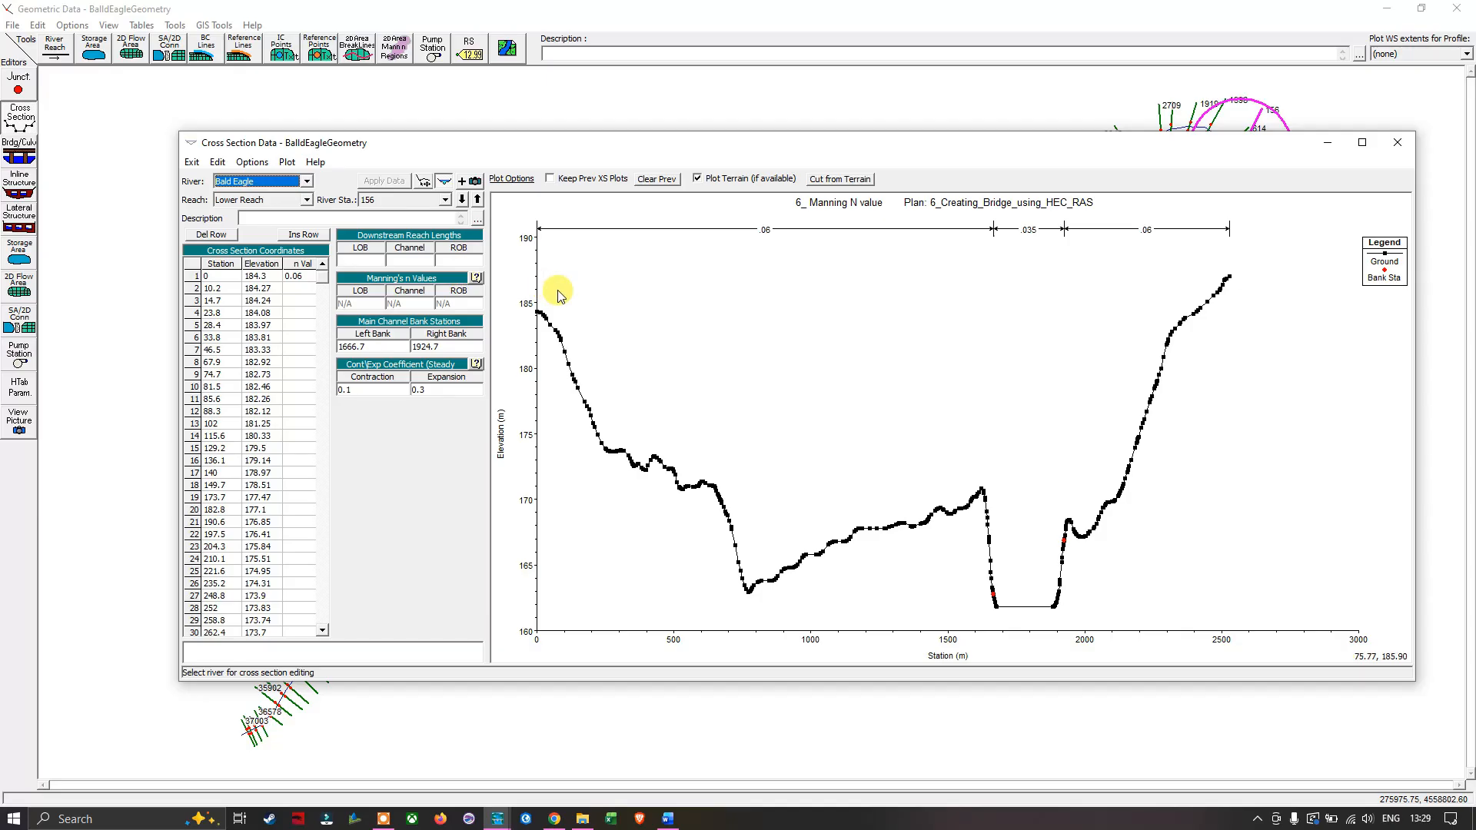
left_click(463, 200)
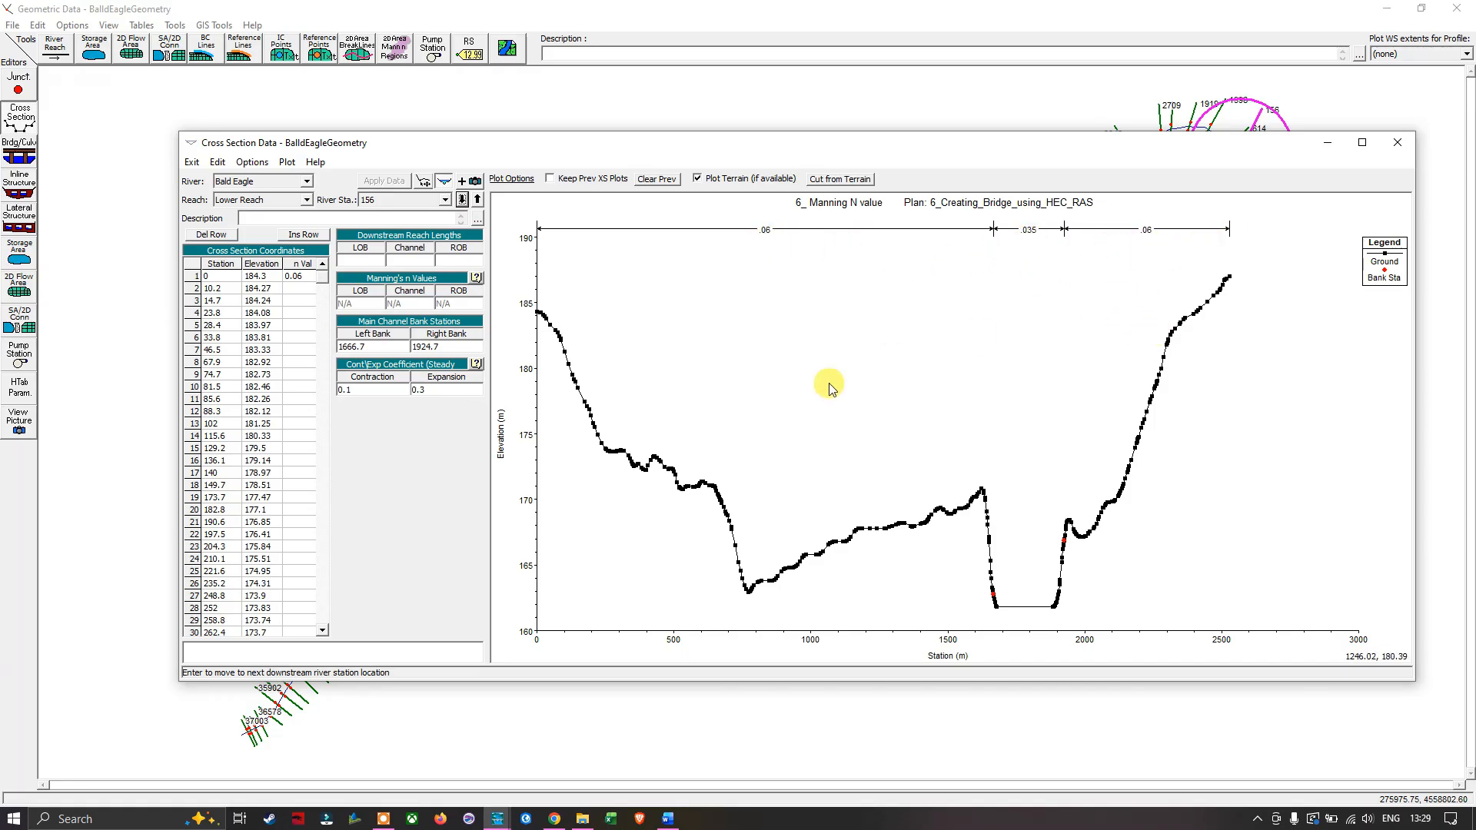
left_click(464, 200)
left_click(464, 200)
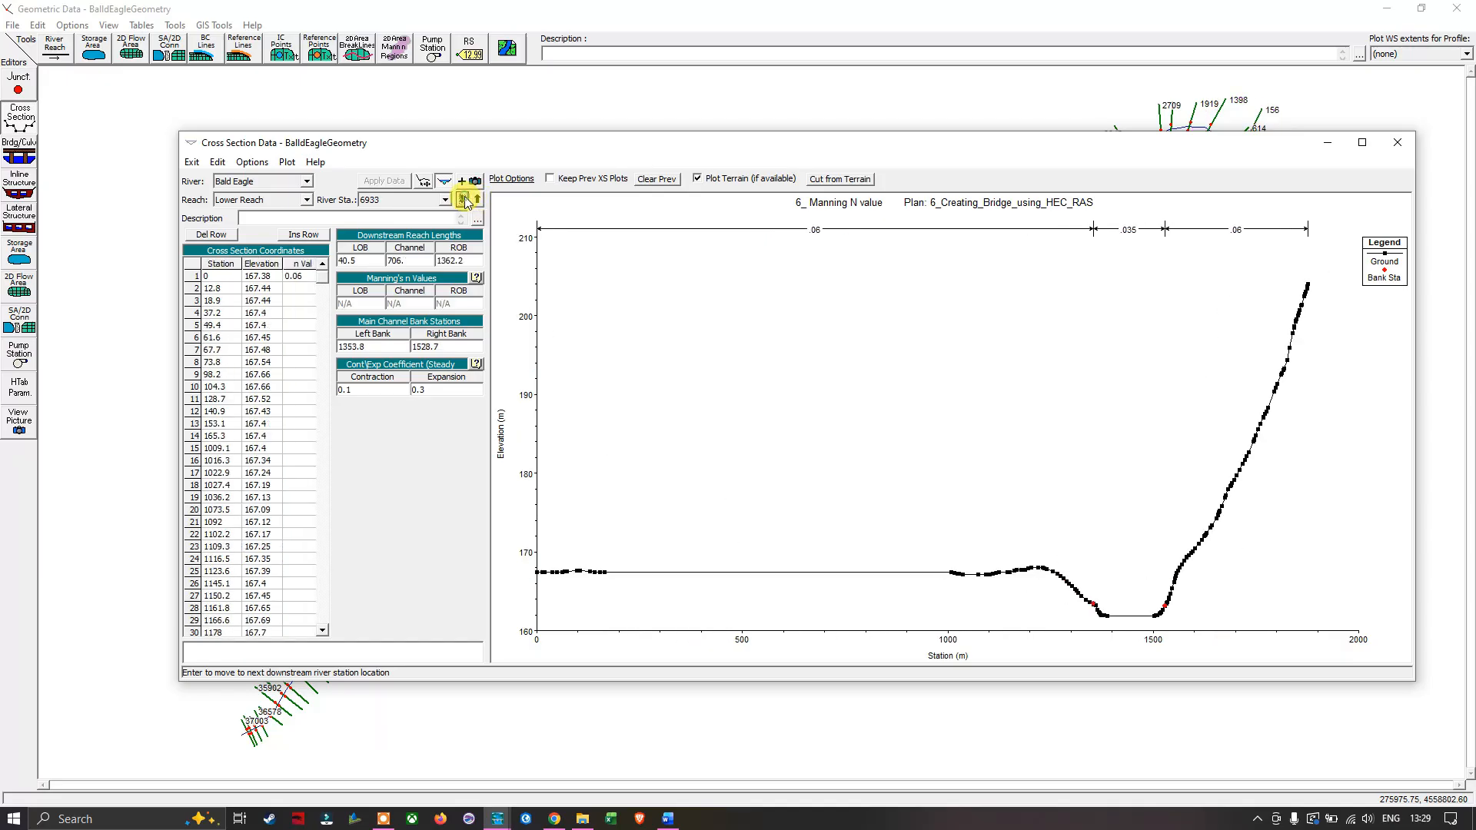
left_click(463, 200)
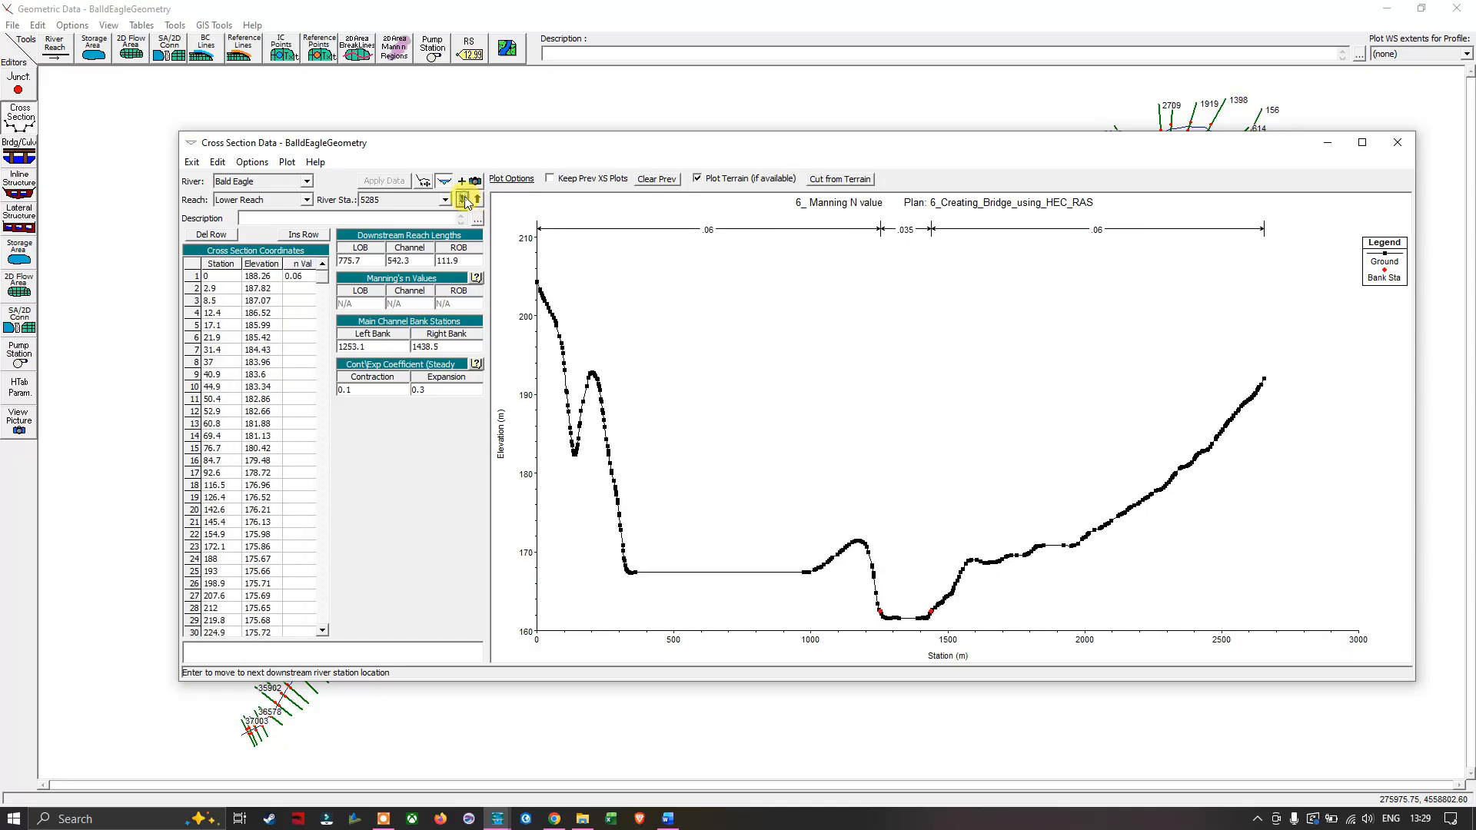
left_click(464, 200)
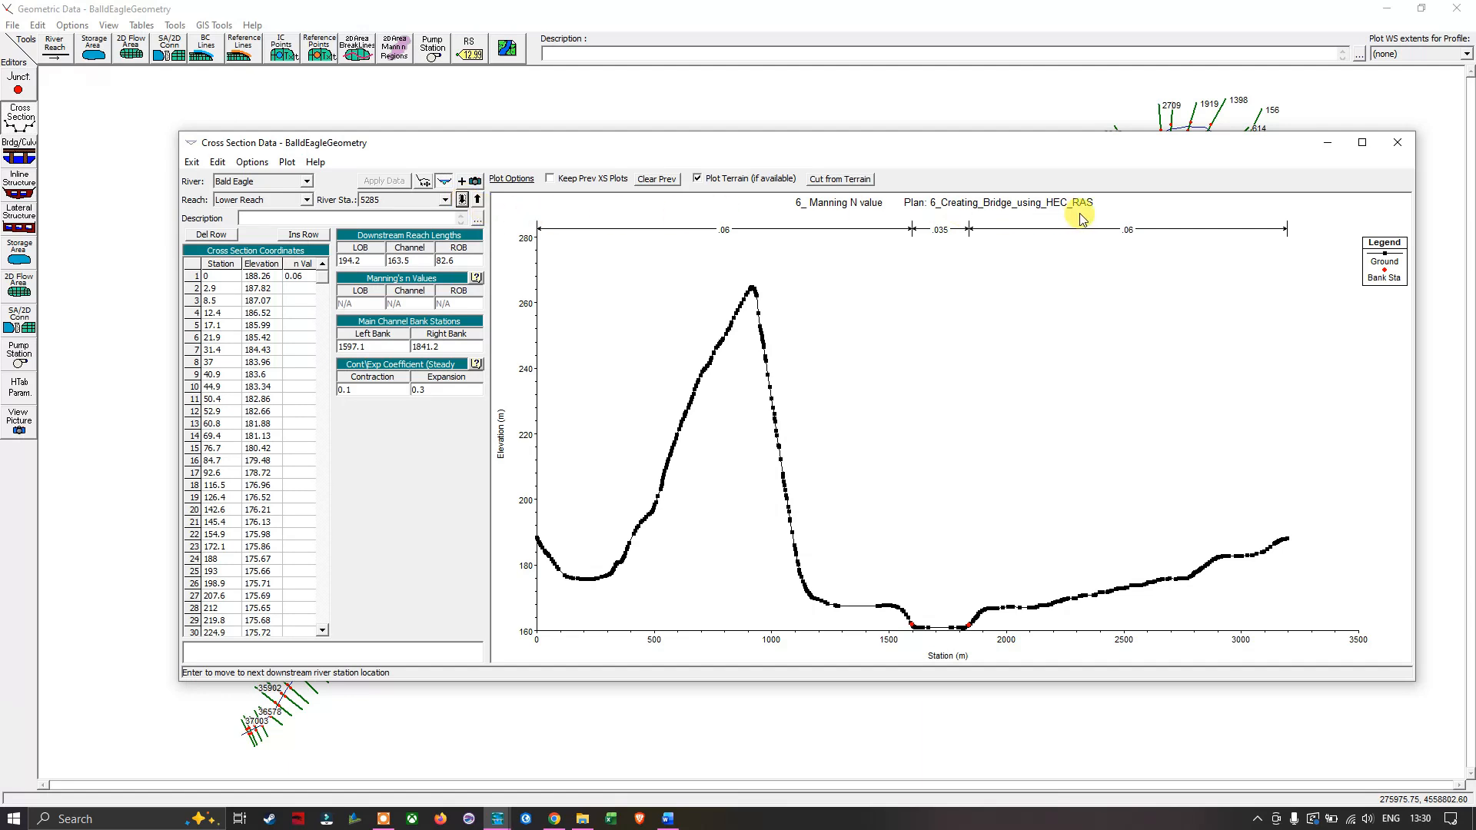
left_click(1397, 142)
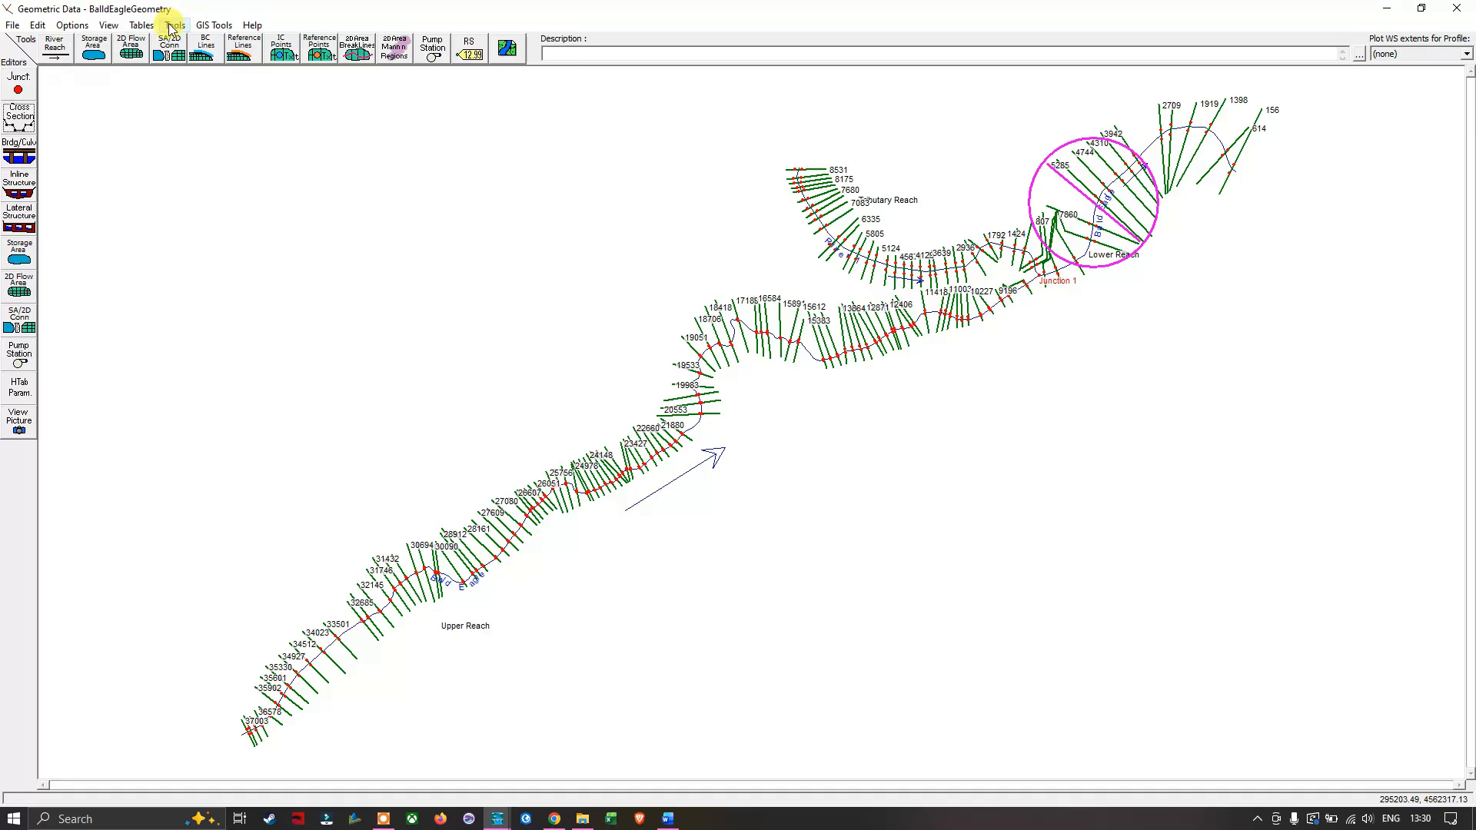
- Review the Manning's n table for all rivers from the Upper Reach down to the Tributary Reach and accept it
left_click(144, 27)
left_click(199, 43)
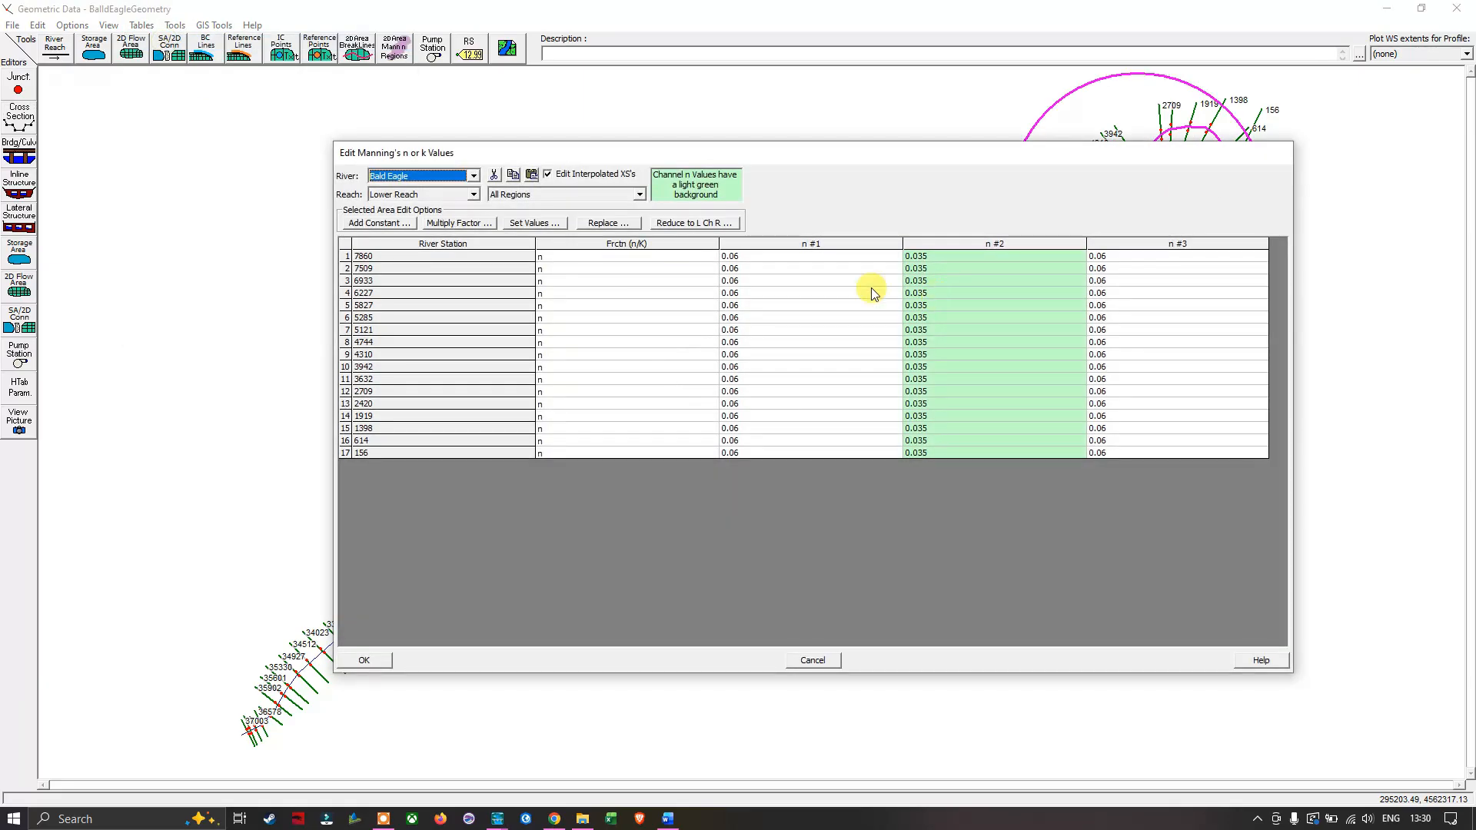
left_click(472, 176)
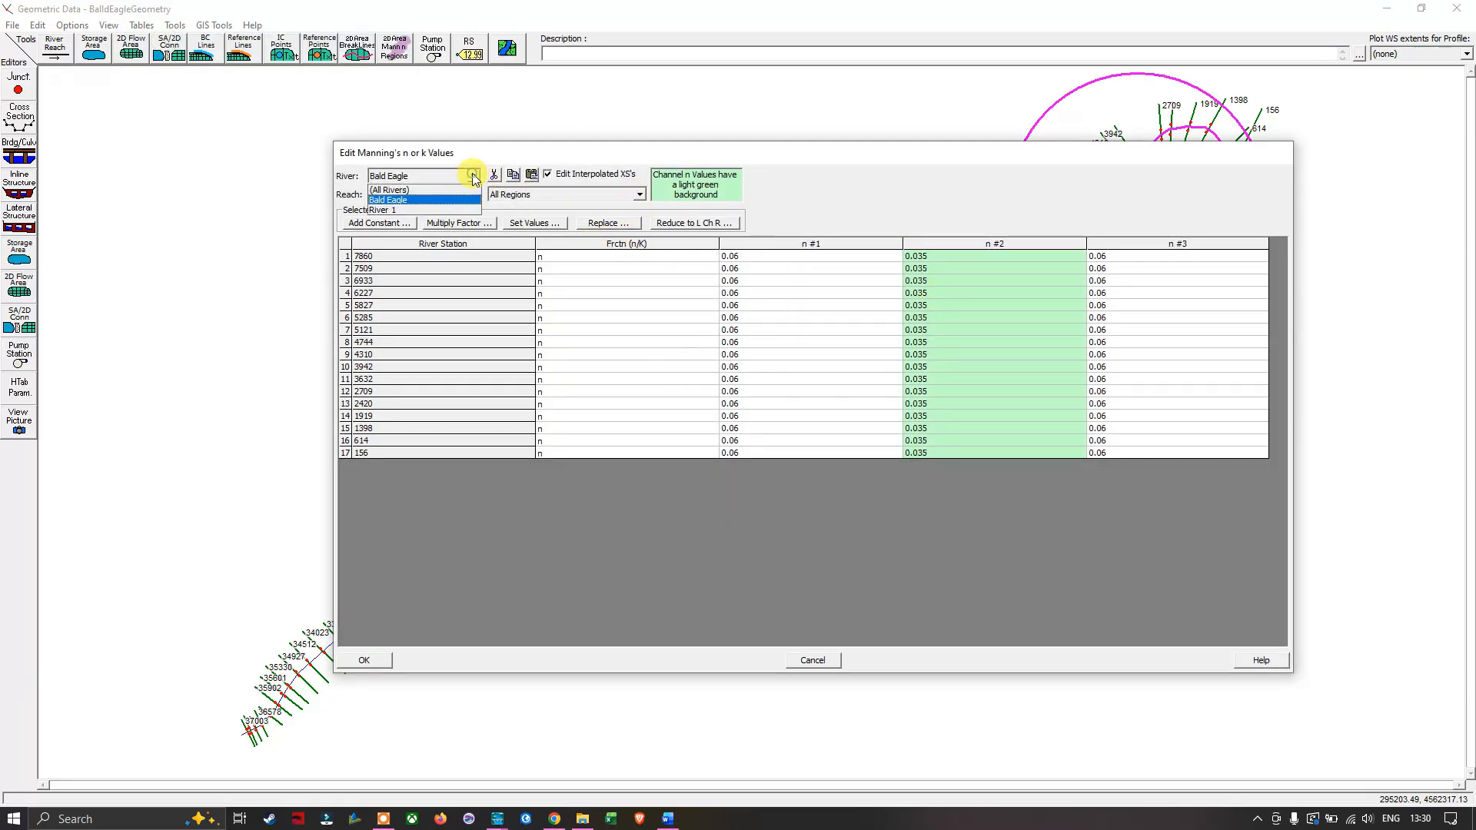
left_click(408, 190)
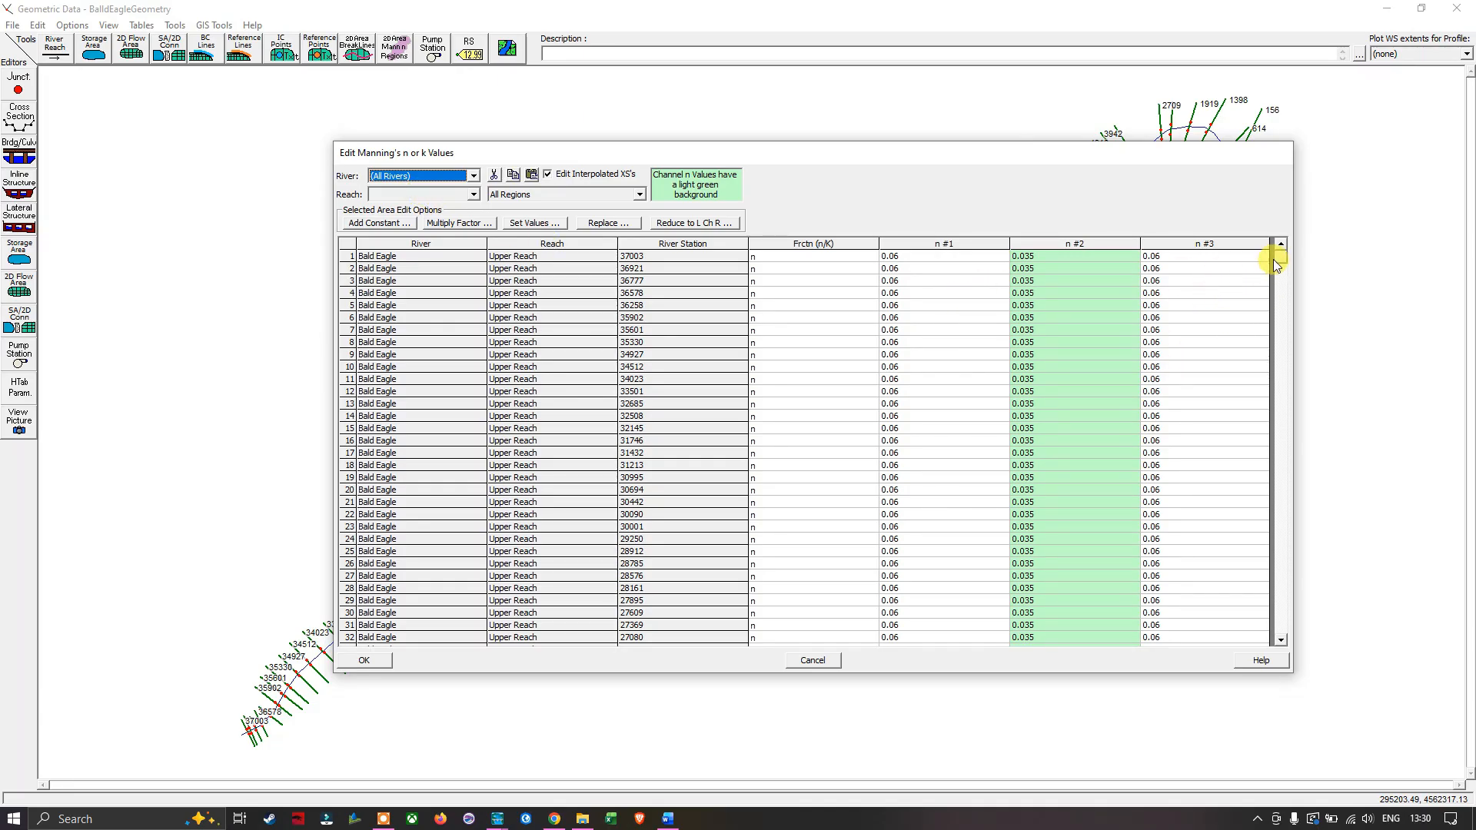
left_click_drag(1279, 260, 1298, 537)
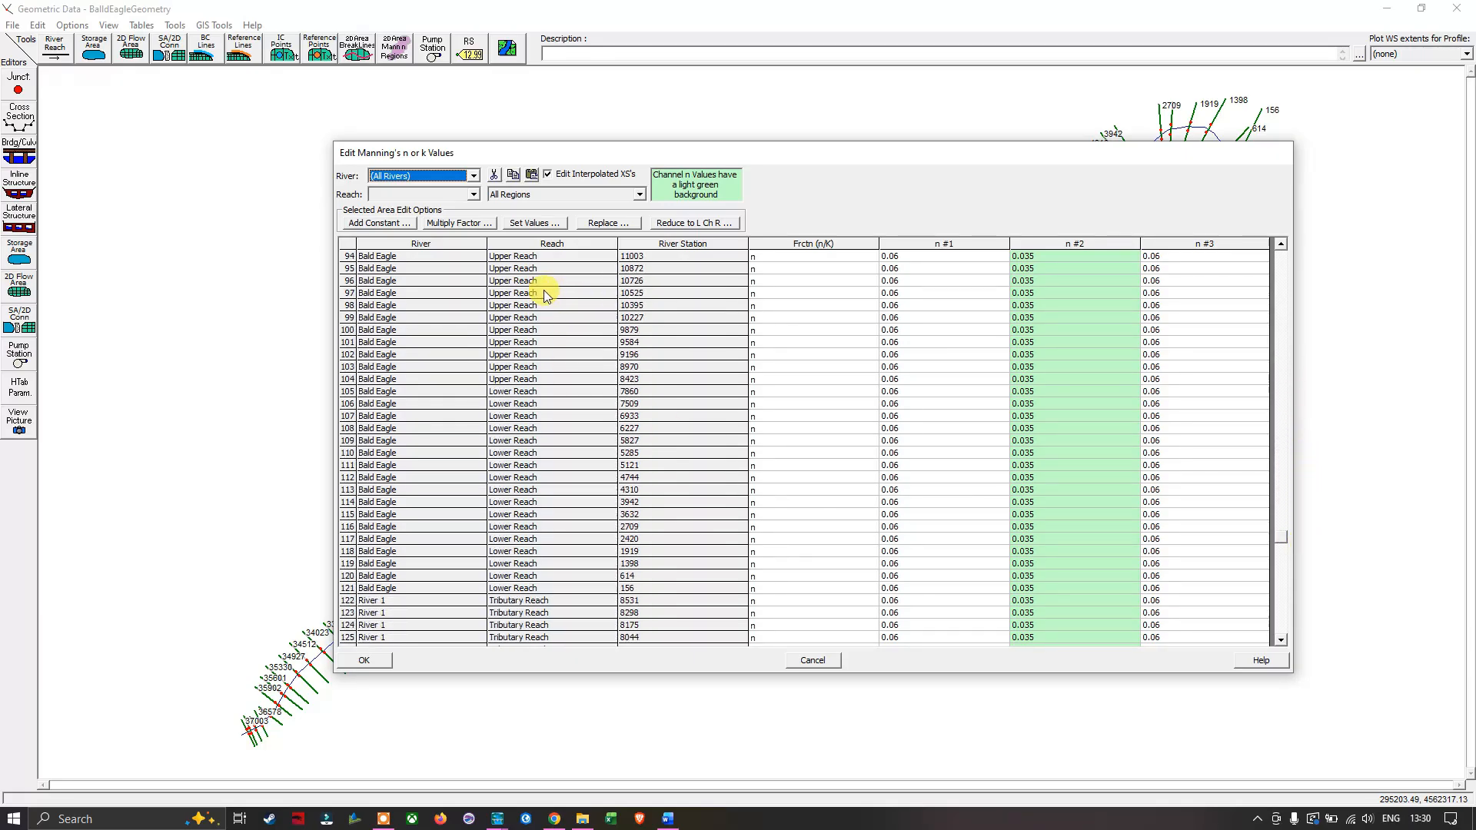
mouse_move(1279, 542)
left_mouse_down()
mouse_move(1298, 639)
mouse_move(1311, 251)
mouse_move(1323, 644)
mouse_move(1309, 542)
left_mouse_up()
left_click(369, 660)
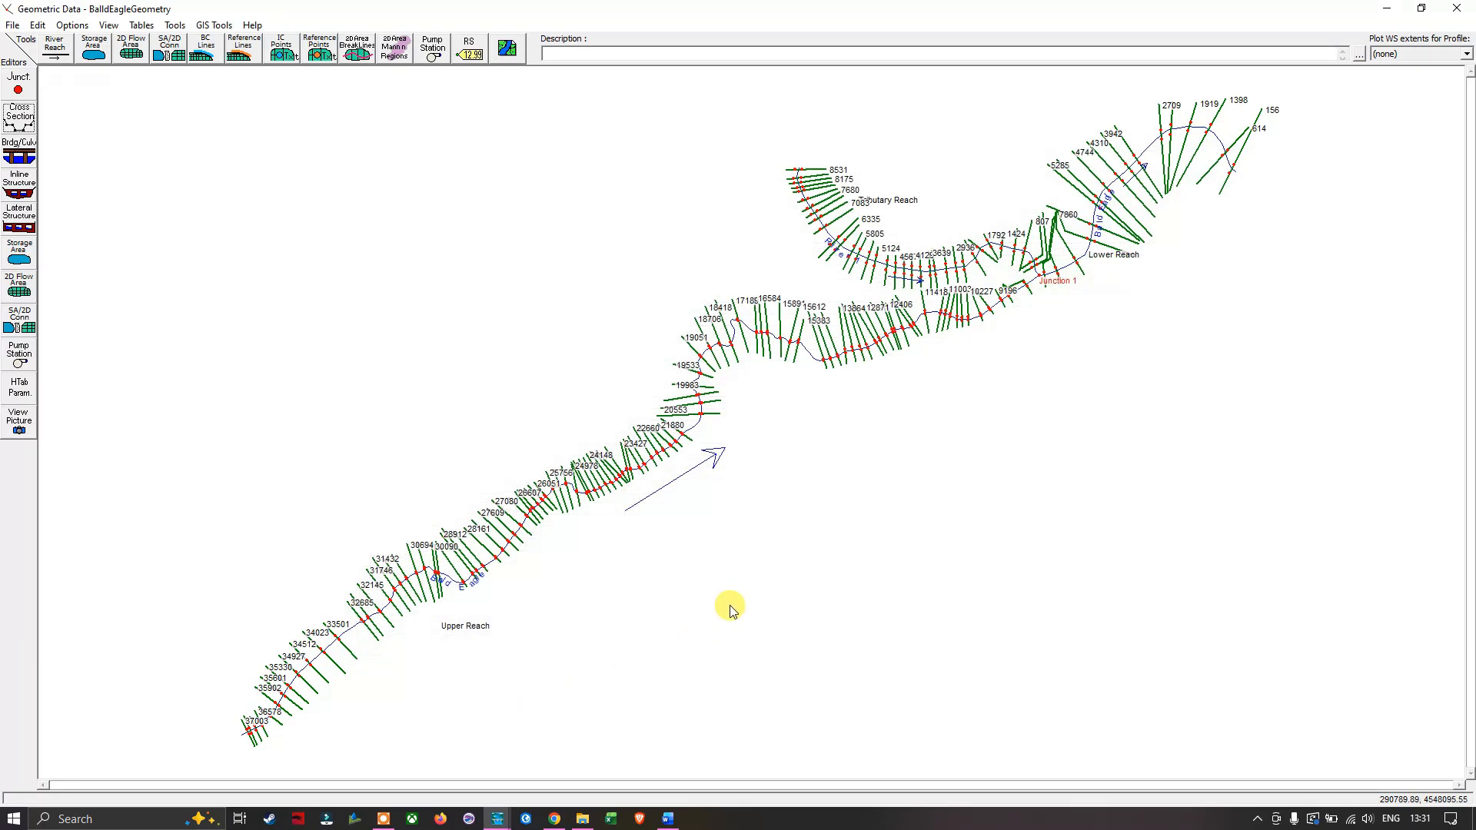